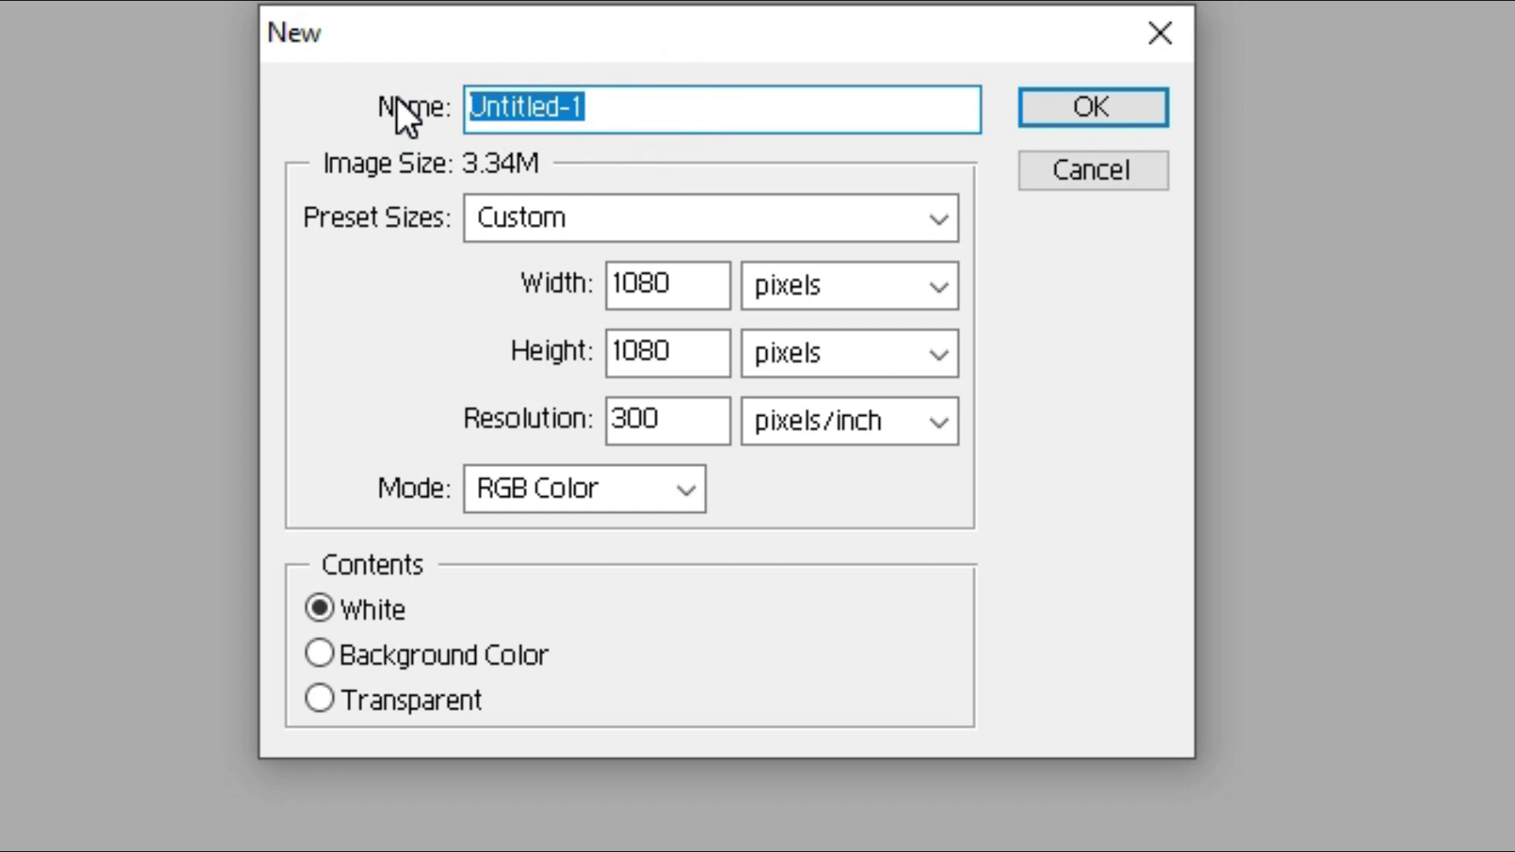
{"action": "key", "text": "BackSpace"}
{"action": "type", "text": "2222222"}
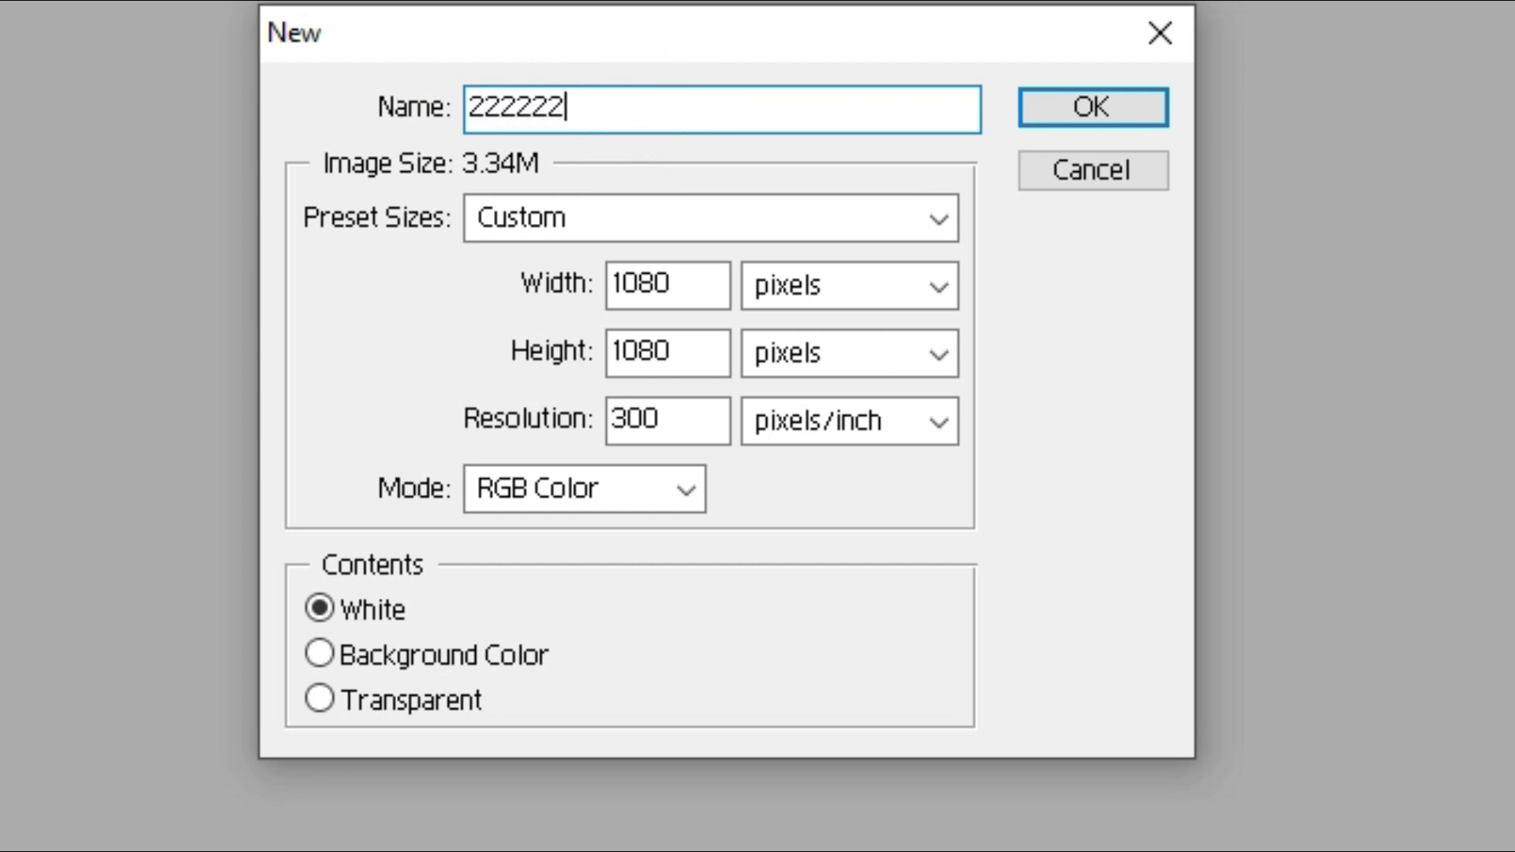
{"action": "key", "text": "BackSpace"}
{"action": "key", "text": "BackSpace"}
{"action": "key", "text": "BackSpace"}
{"action": "key", "text": "BackSpace"}
{"action": "key", "text": "BackSpace"}
{"action": "key", "text": "BackSpace"}
{"action": "key", "text": "BackSpace"}
- Create a new white RGB image named "graphic degain" at 1080 by 1080 pixels and 300 pixels/inch
{"action": "type", "text": "gra"}
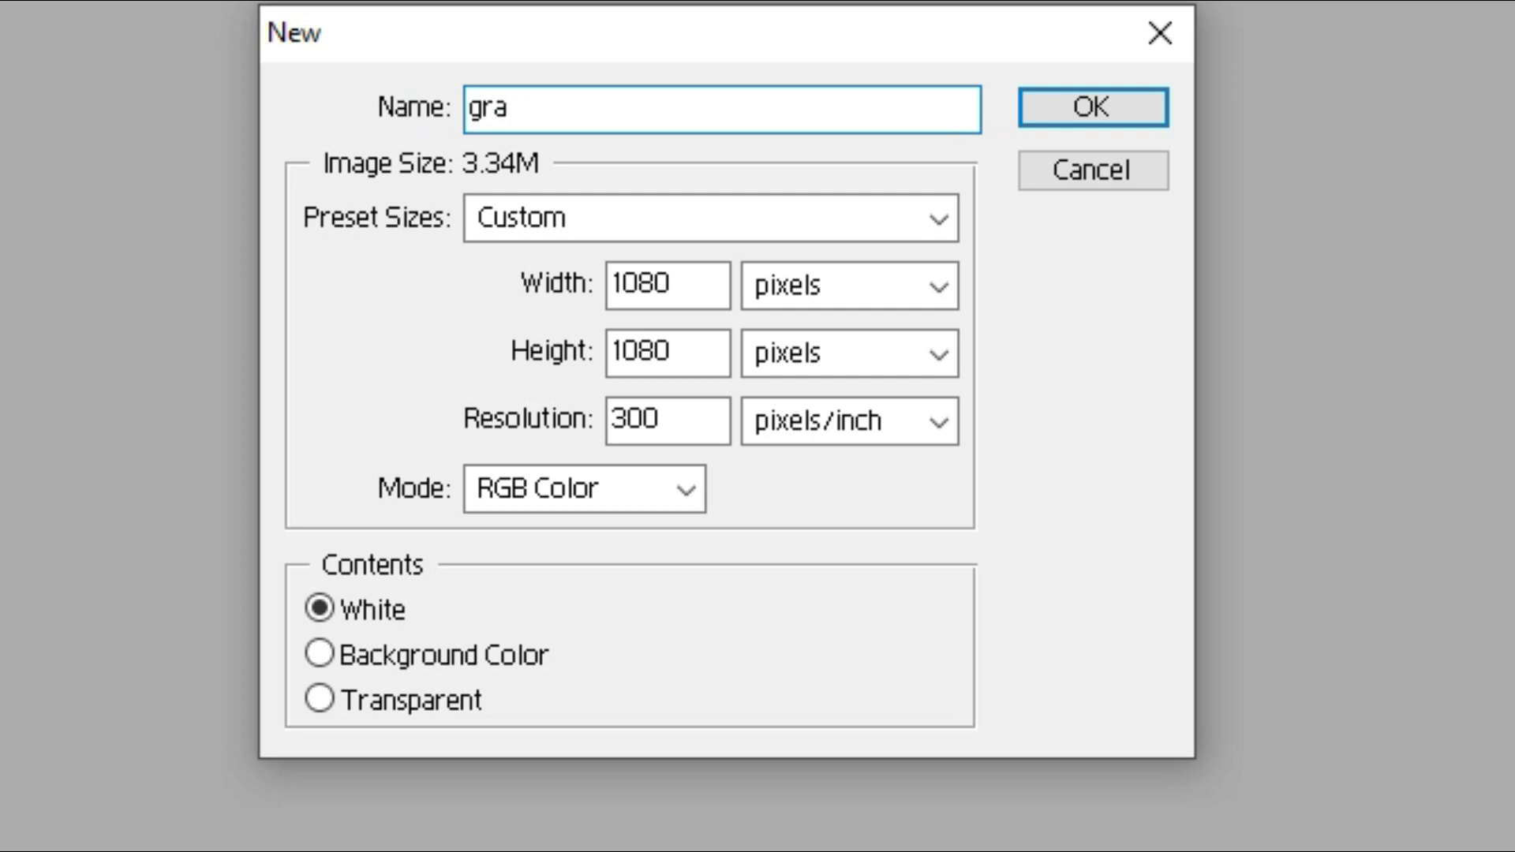
{"action": "type", "text": "phic degain"}
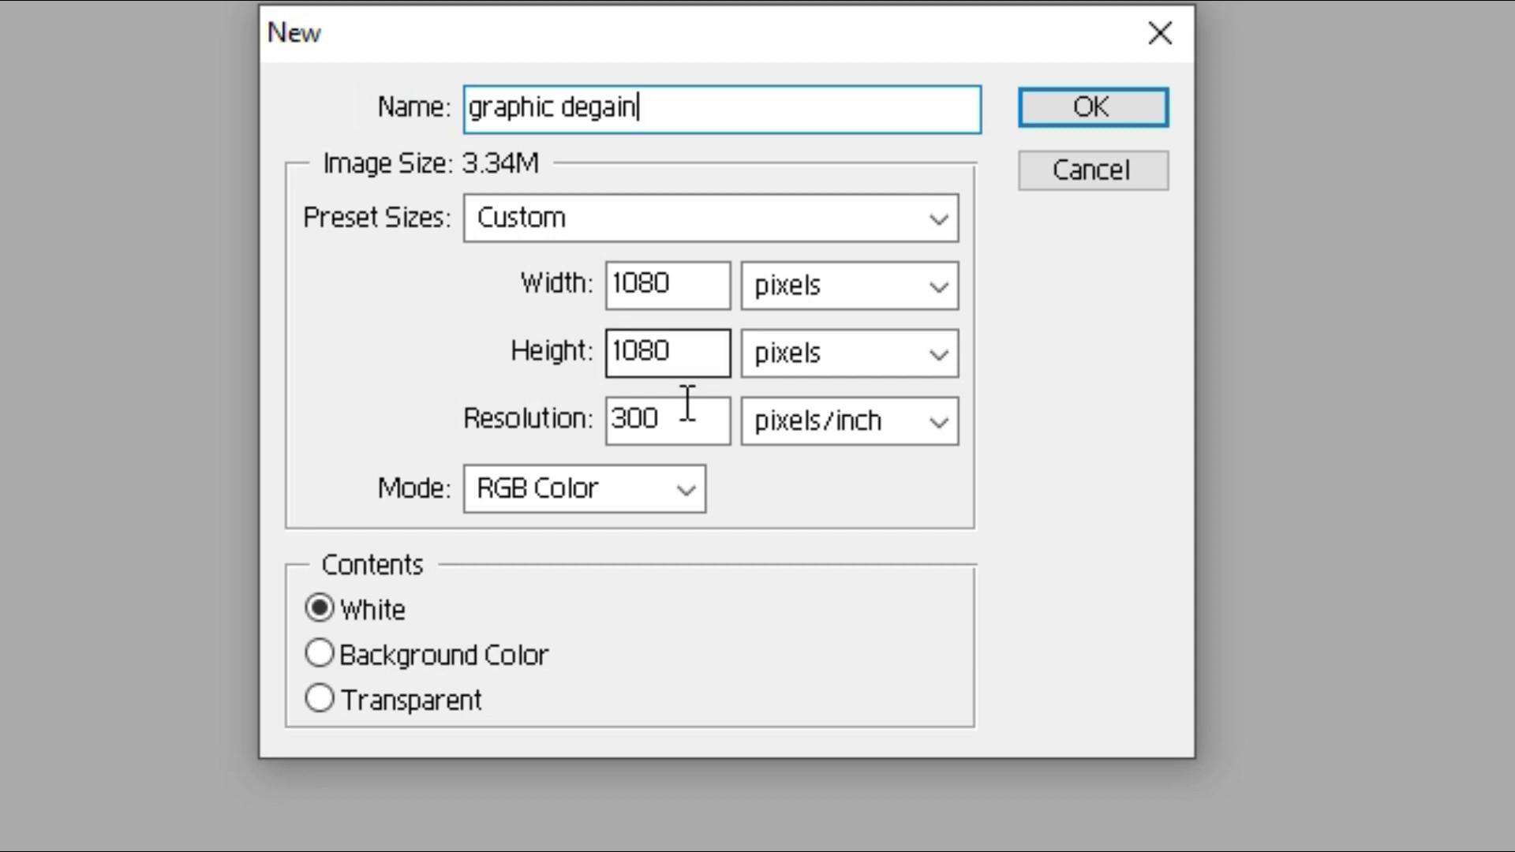
{"action": "double_click", "coordinate": [679, 276]}
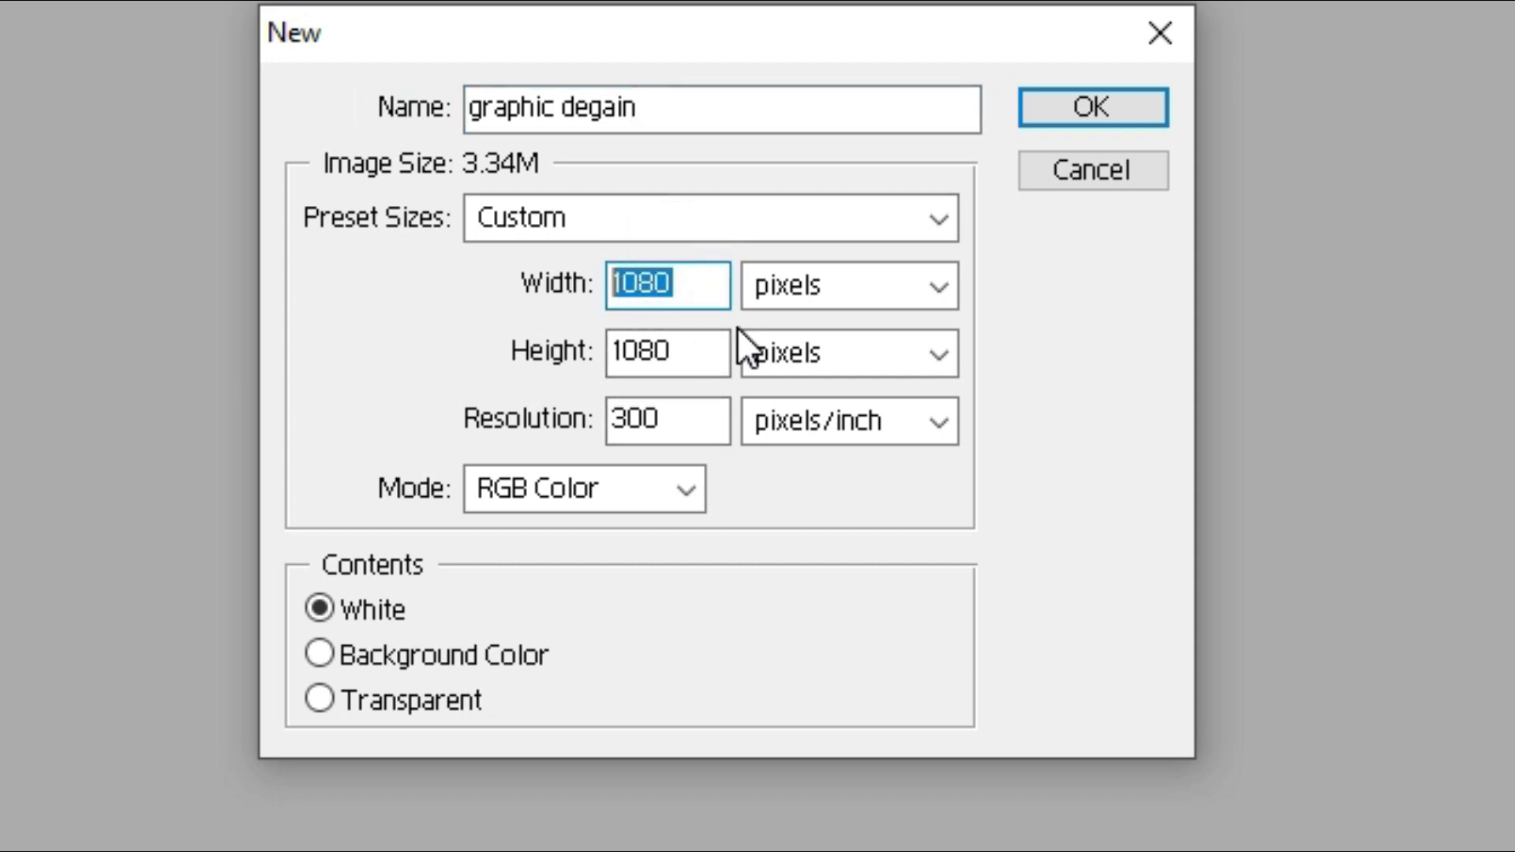
{"action": "double_click", "coordinate": [679, 349]}
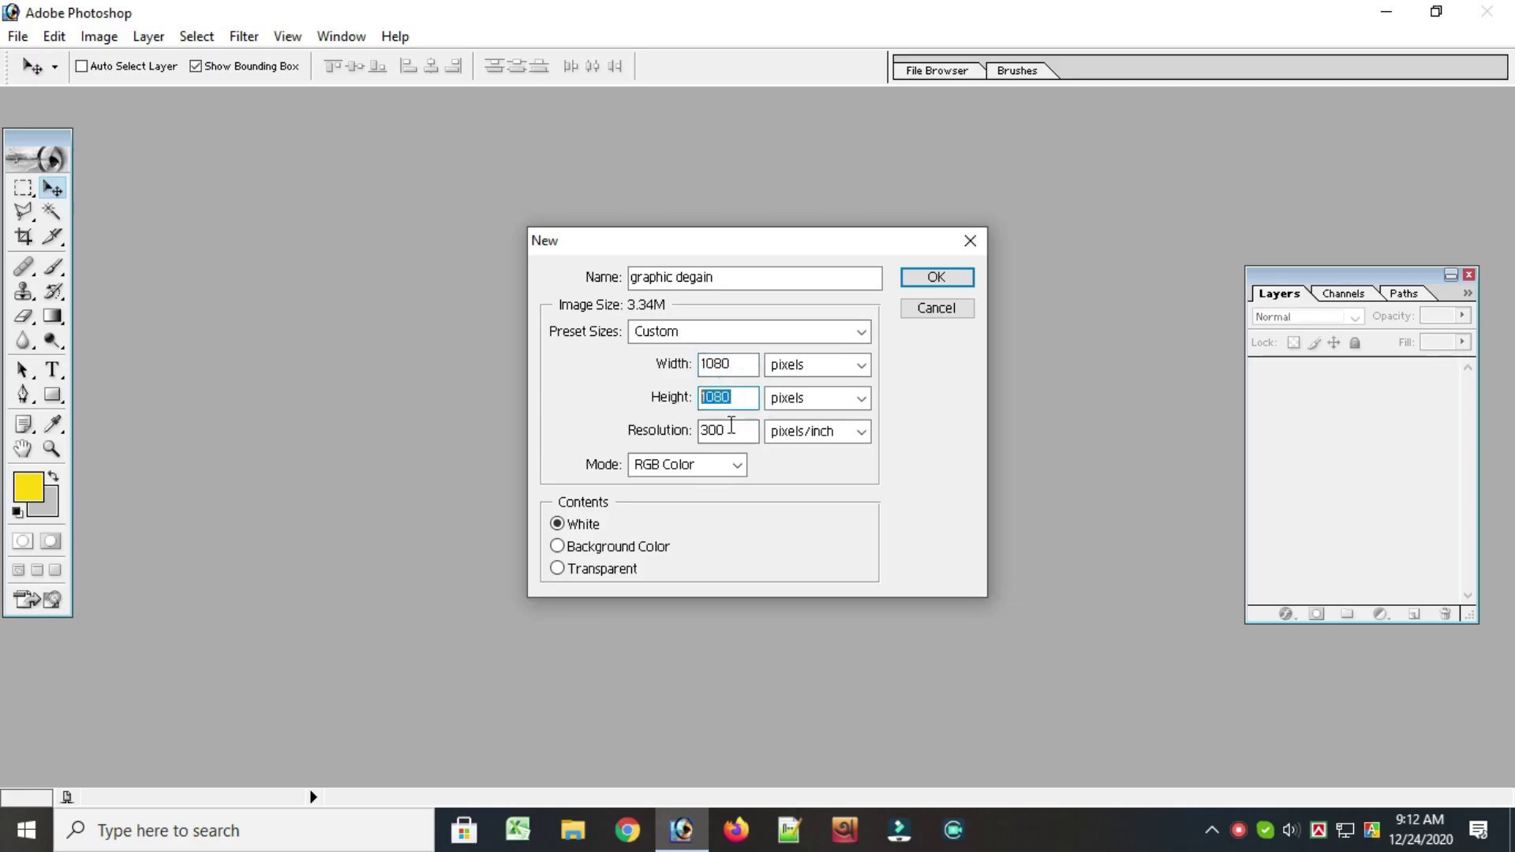
{"action": "double_click", "coordinate": [730, 428]}
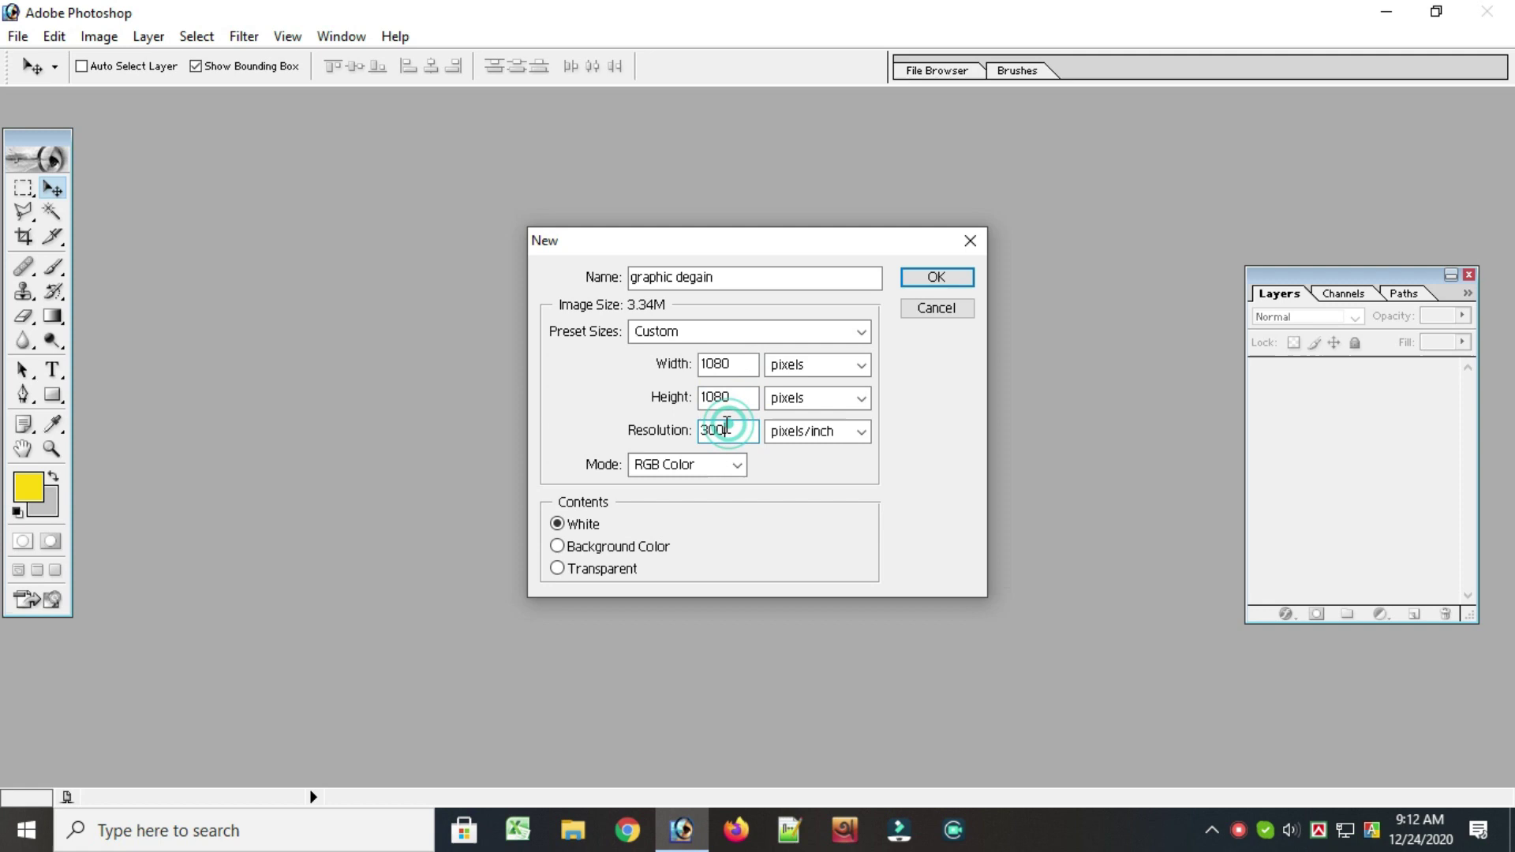
{"action": "left_click", "coordinate": [722, 430]}
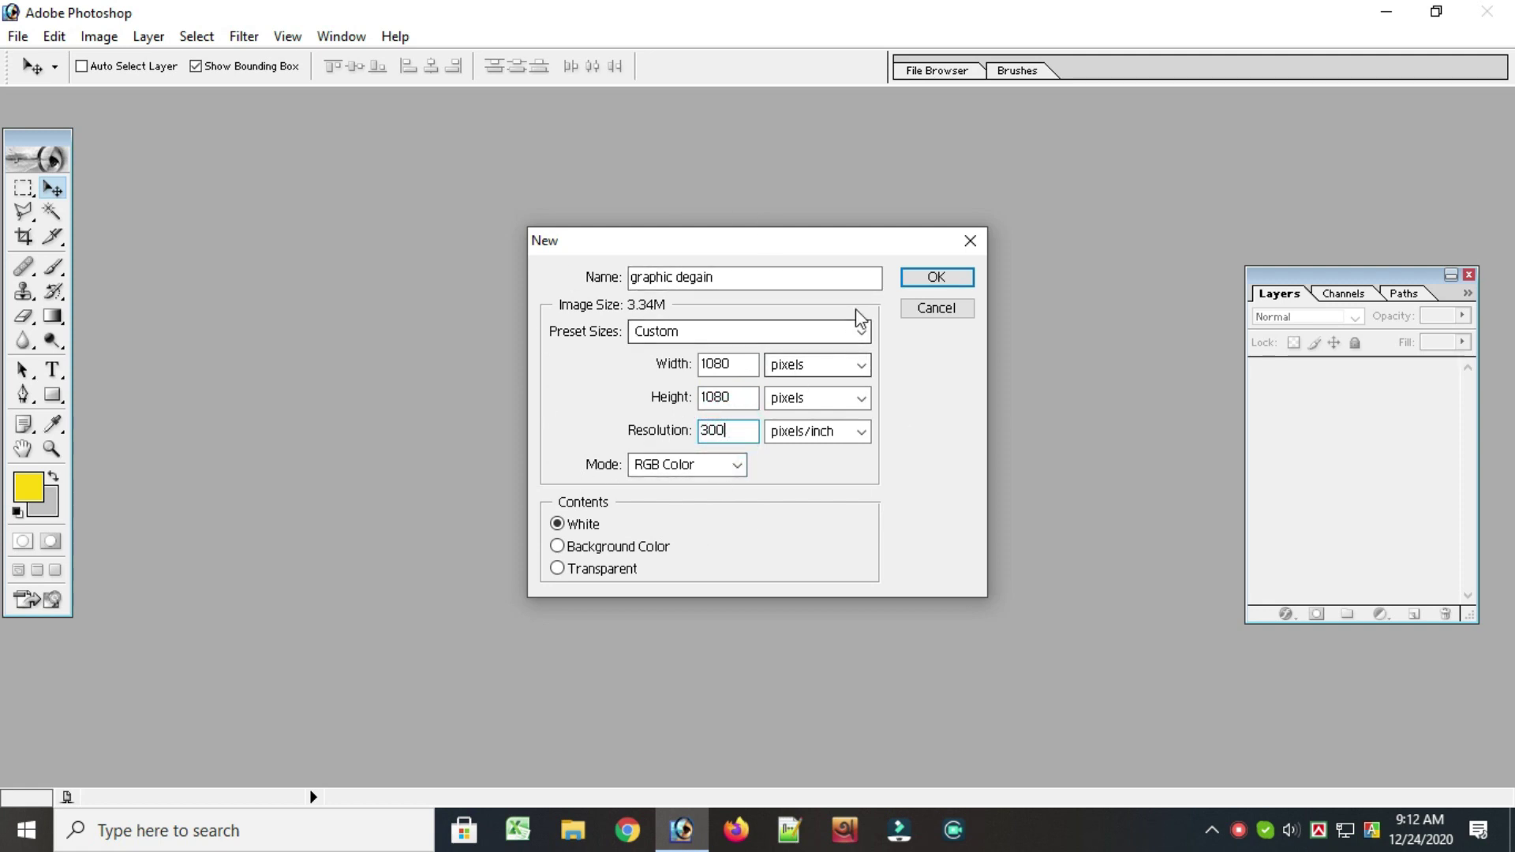
{"action": "left_click", "coordinate": [965, 276]}
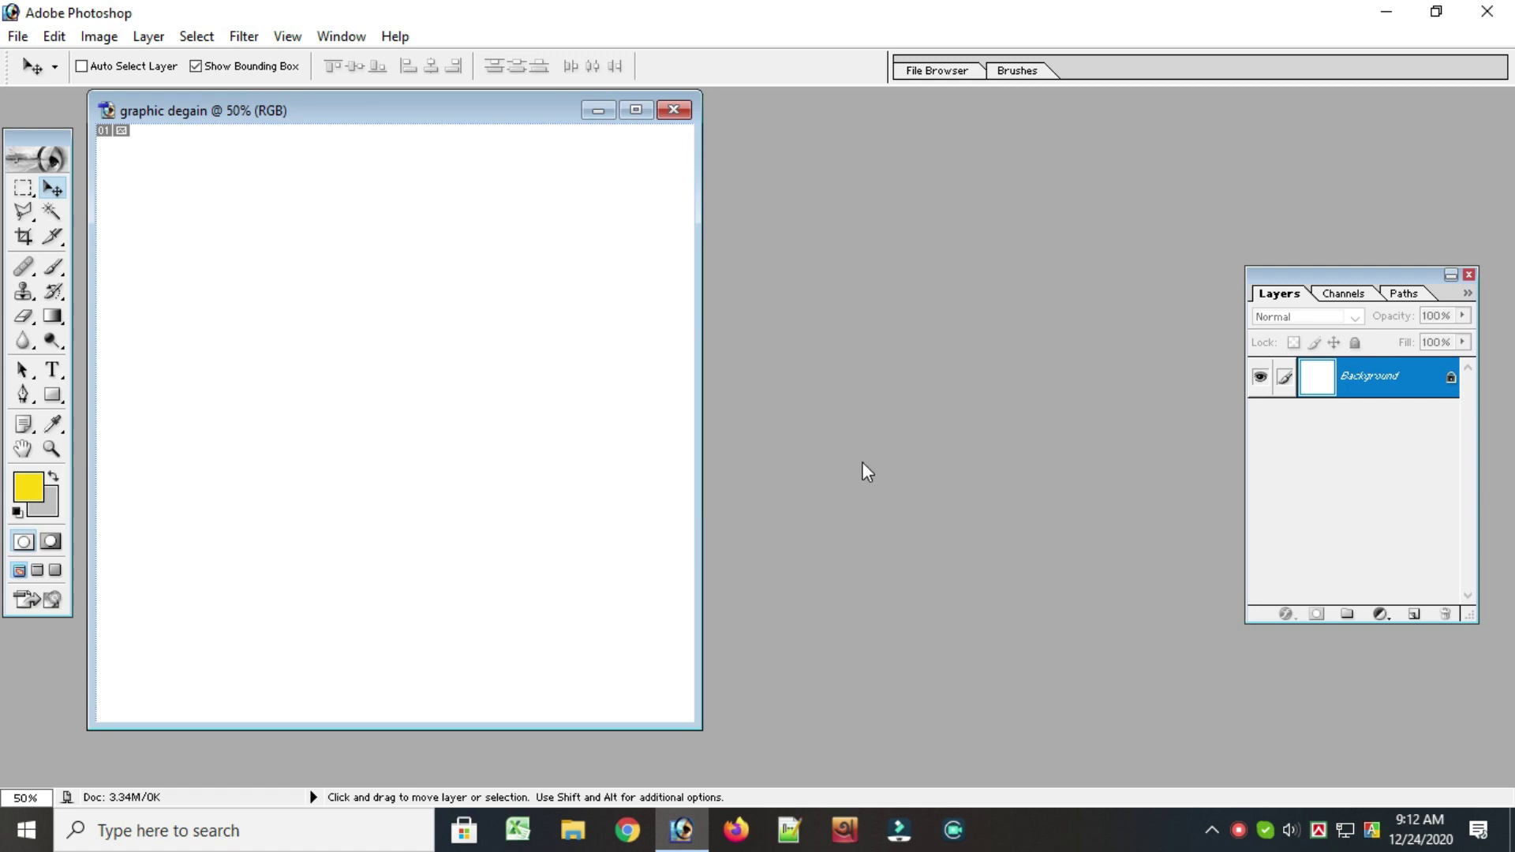
{"action": "key", "text": "ctrl+o"}
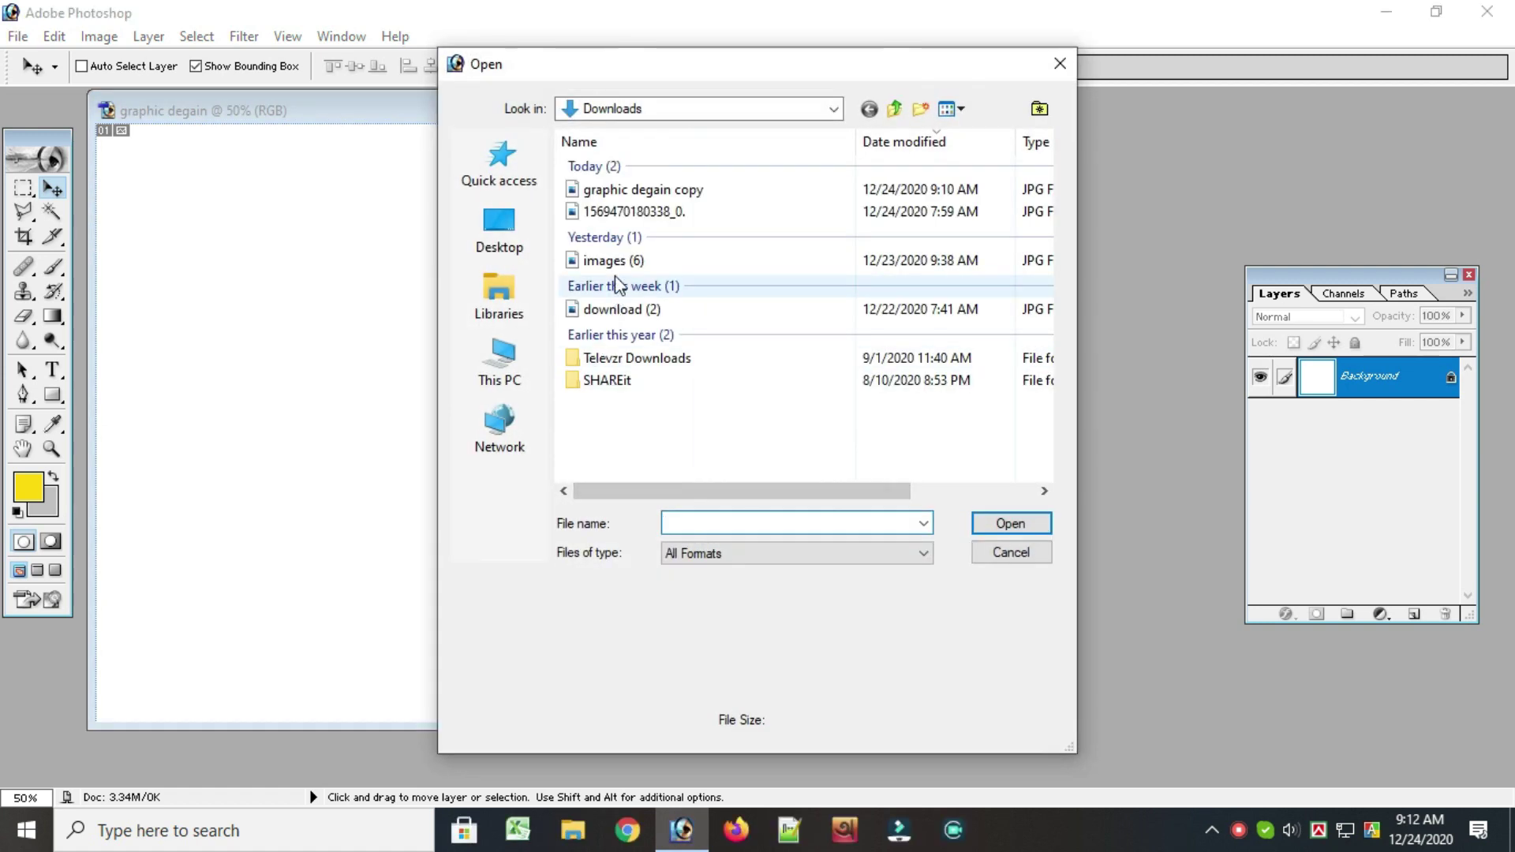
{"action": "double_click", "coordinate": [649, 213]}
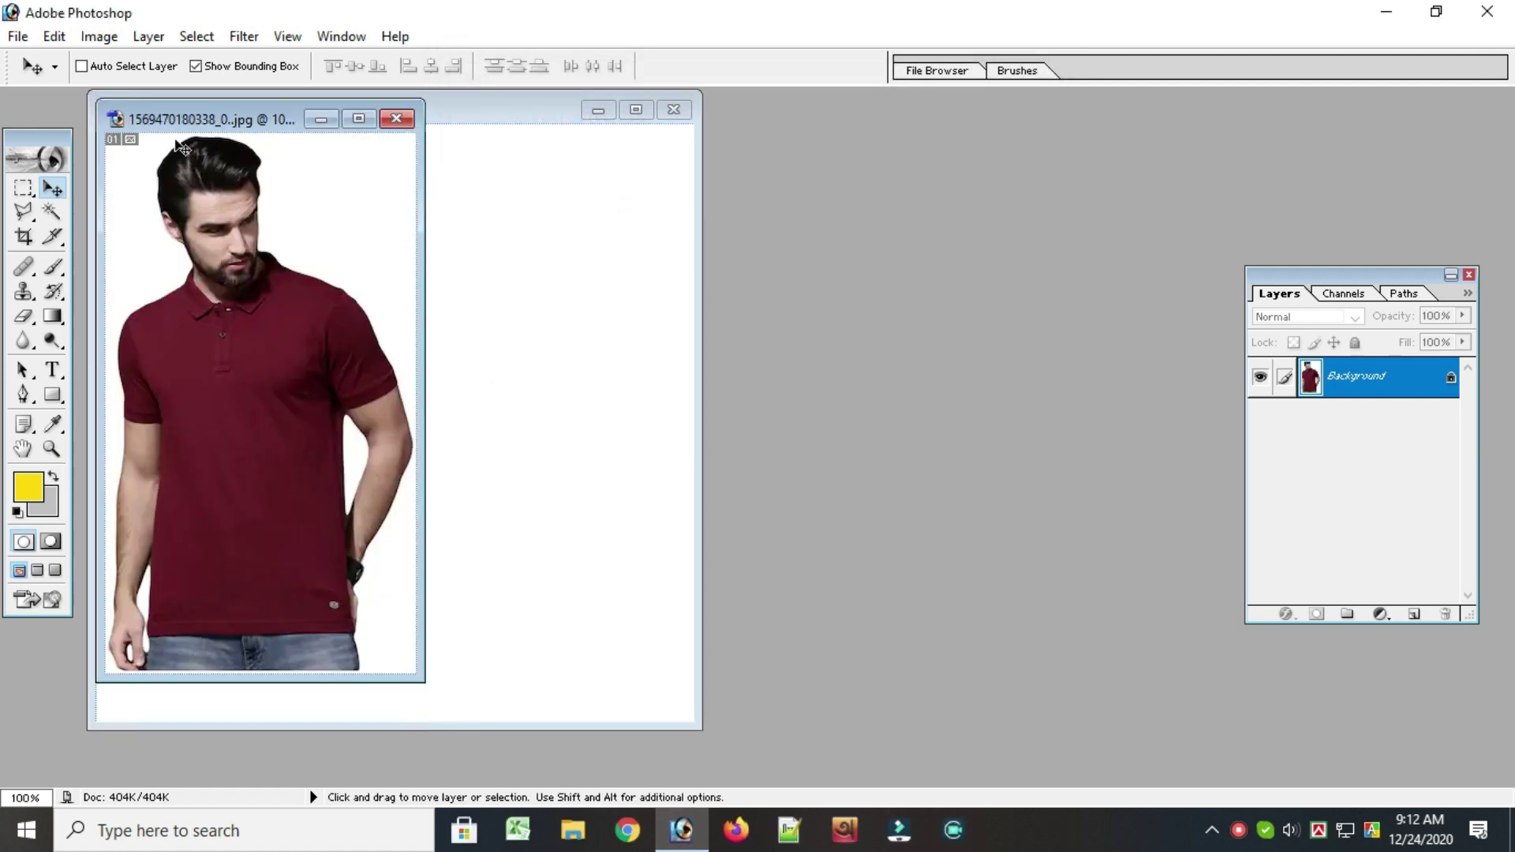
{"action": "left_click_drag", "start_coordinate": [221, 117], "coordinate": [928, 138]}
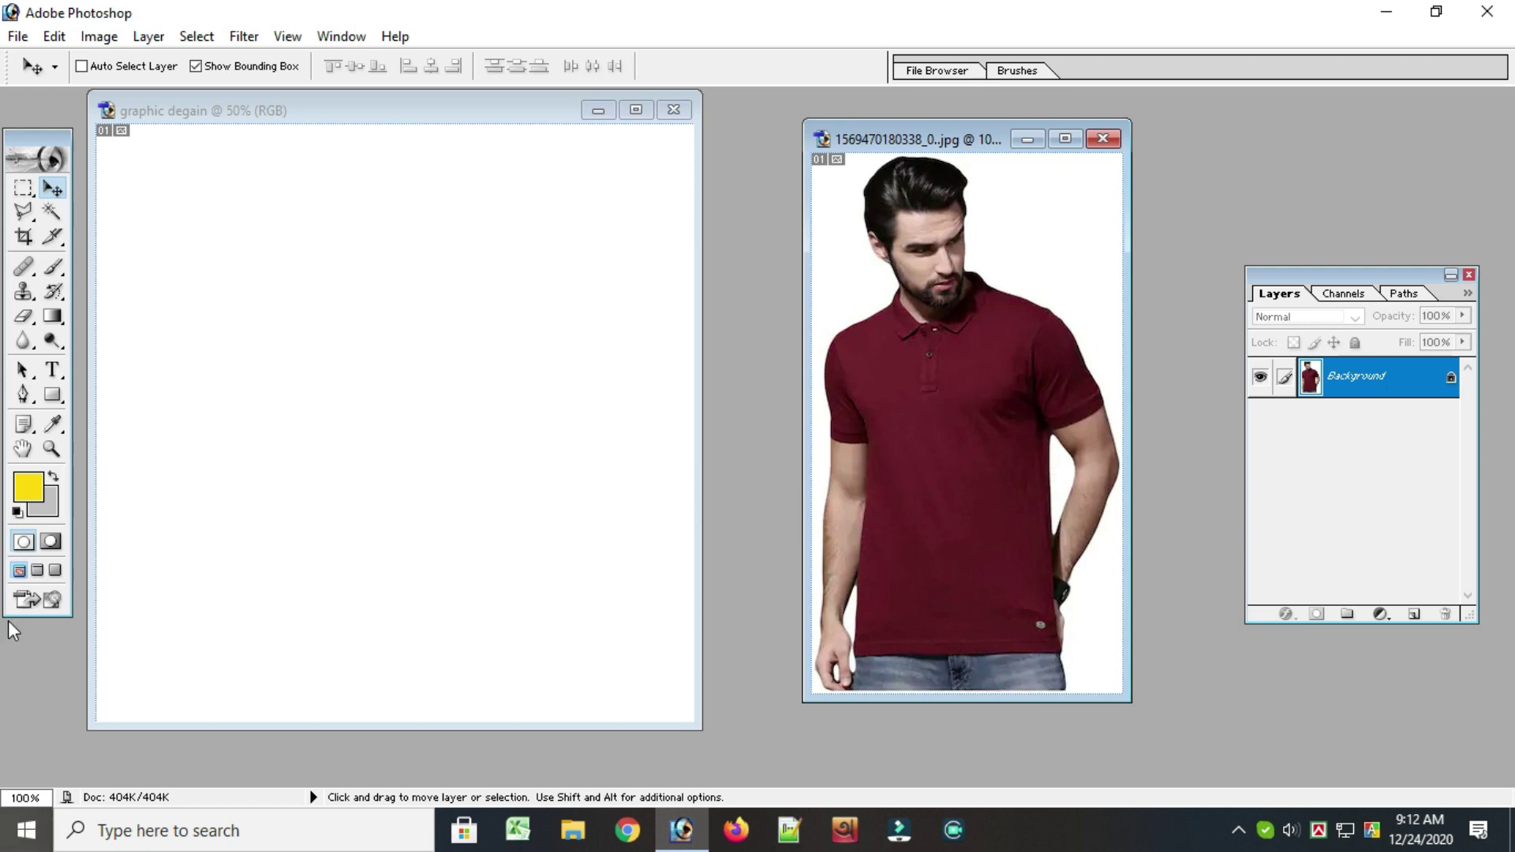
{"action": "left_click", "coordinate": [23, 394]}
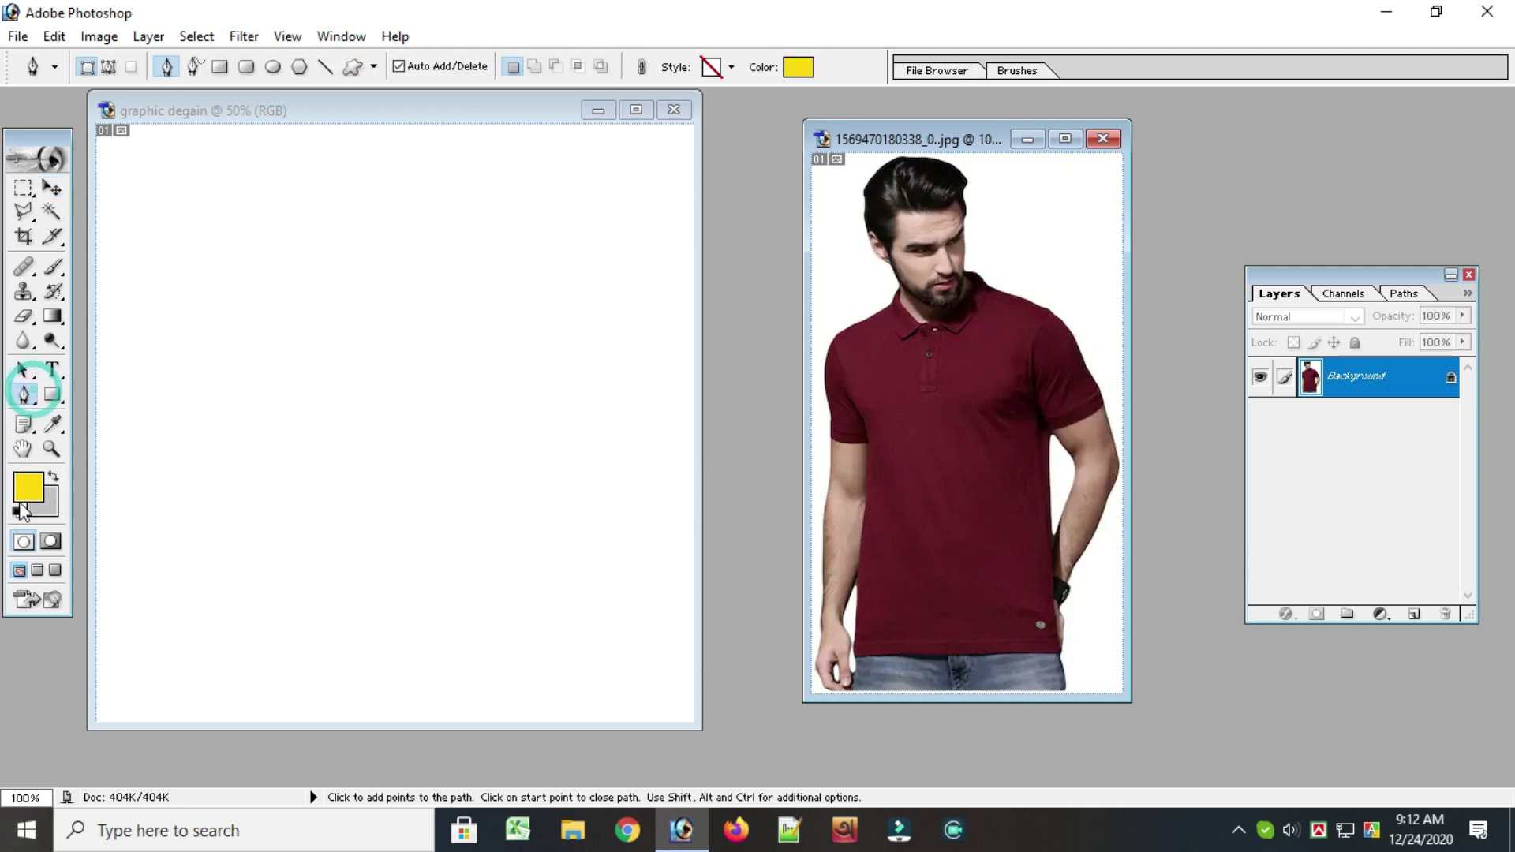
{"action": "left_click", "coordinate": [25, 188]}
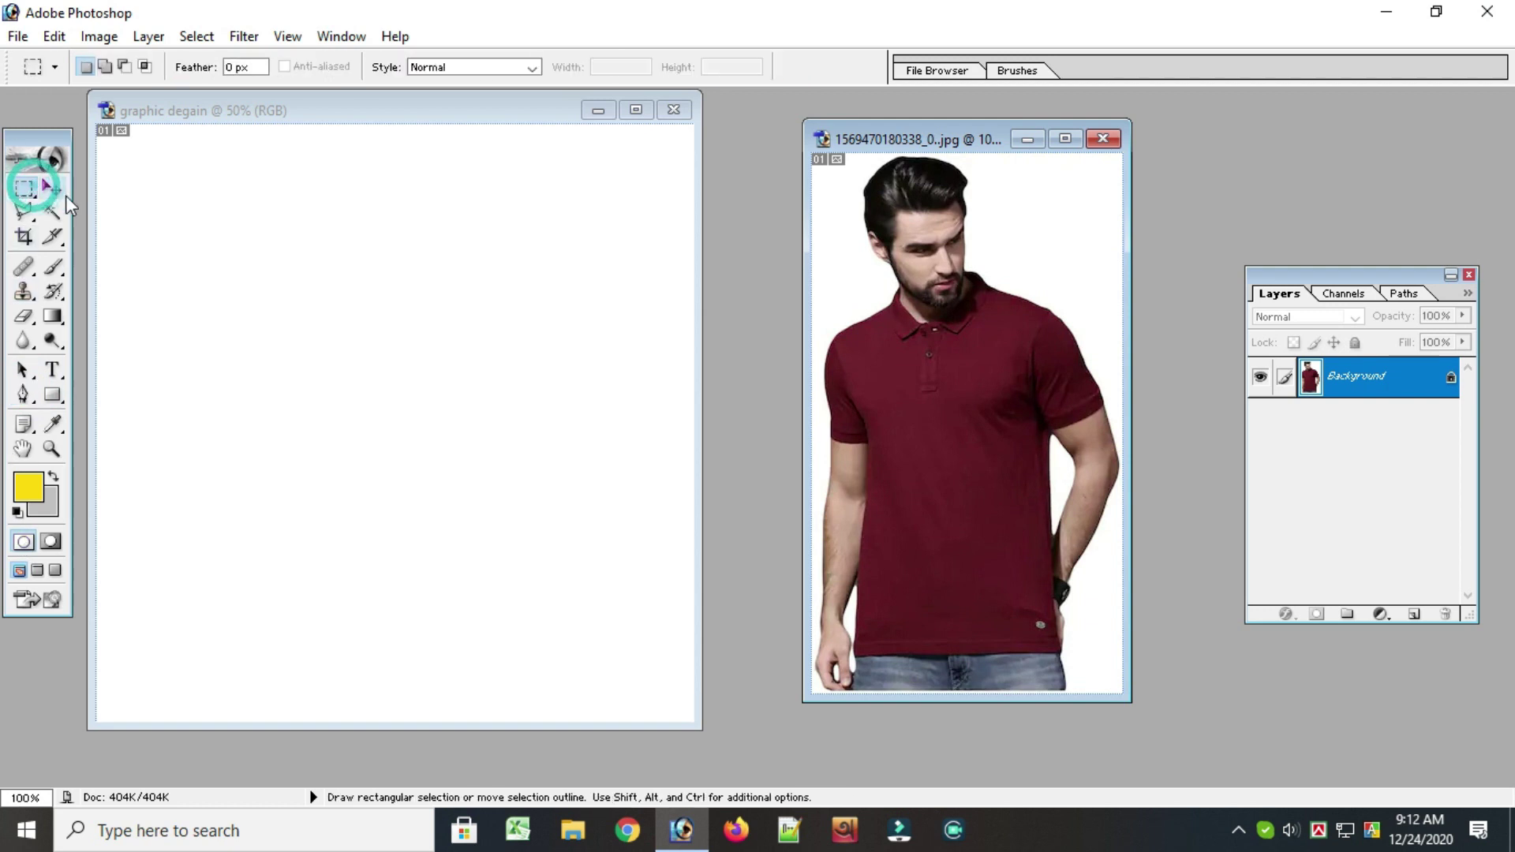
- Duplicate the photo of the man in the polo shirt as a new image named 444444444
{"action": "right_click", "coordinate": [952, 131]}
{"action": "left_click", "coordinate": [987, 140]}
{"action": "left_click_drag", "start_coordinate": [779, 416], "coordinate": [587, 427]}
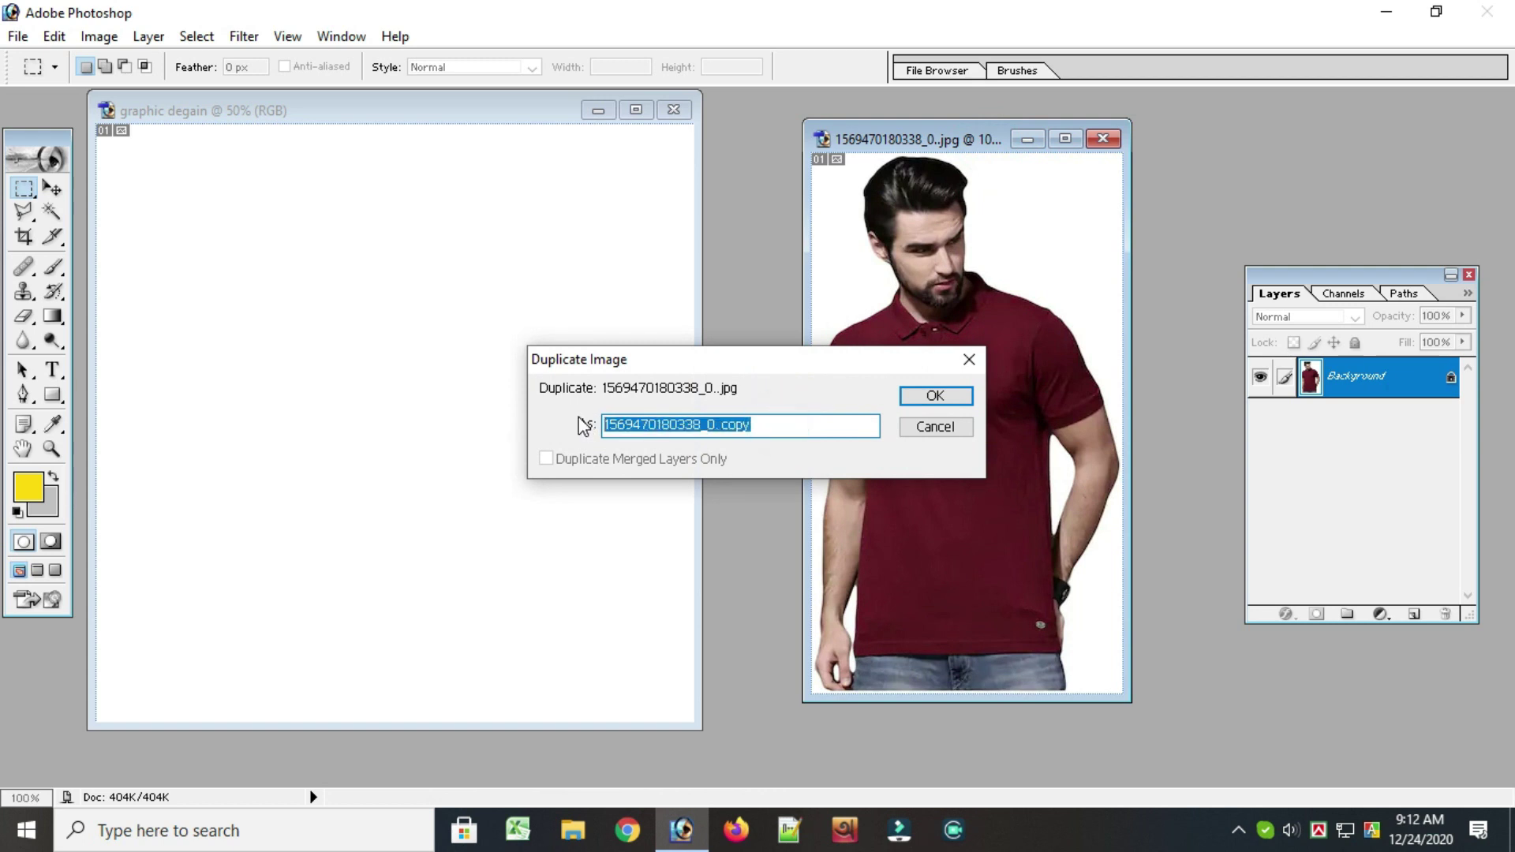
{"action": "key", "text": "BackSpace"}
{"action": "type", "text": "444444444"}
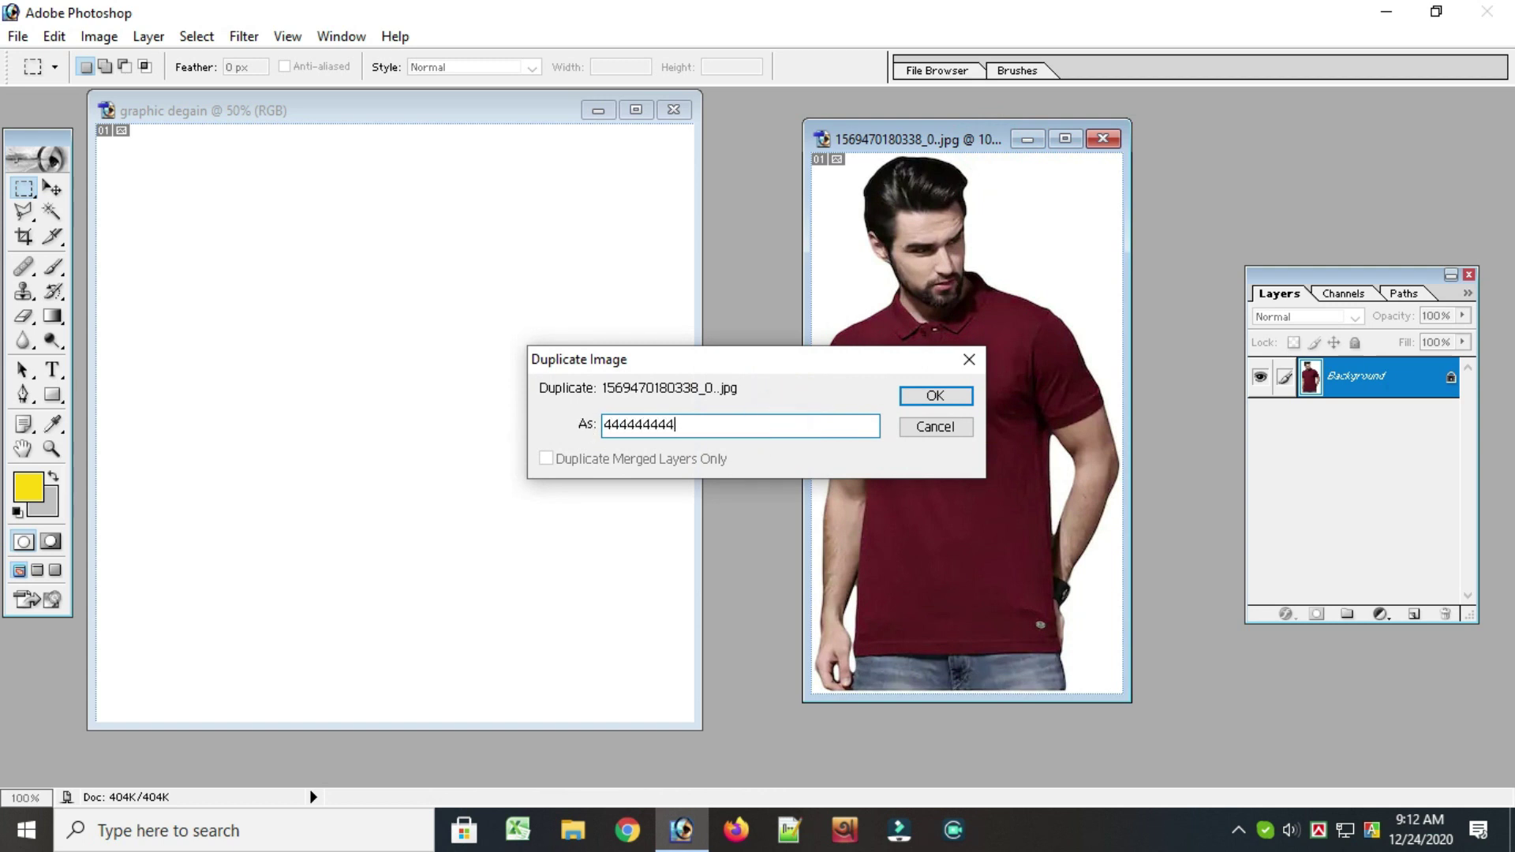
{"action": "left_click", "coordinate": [933, 396]}
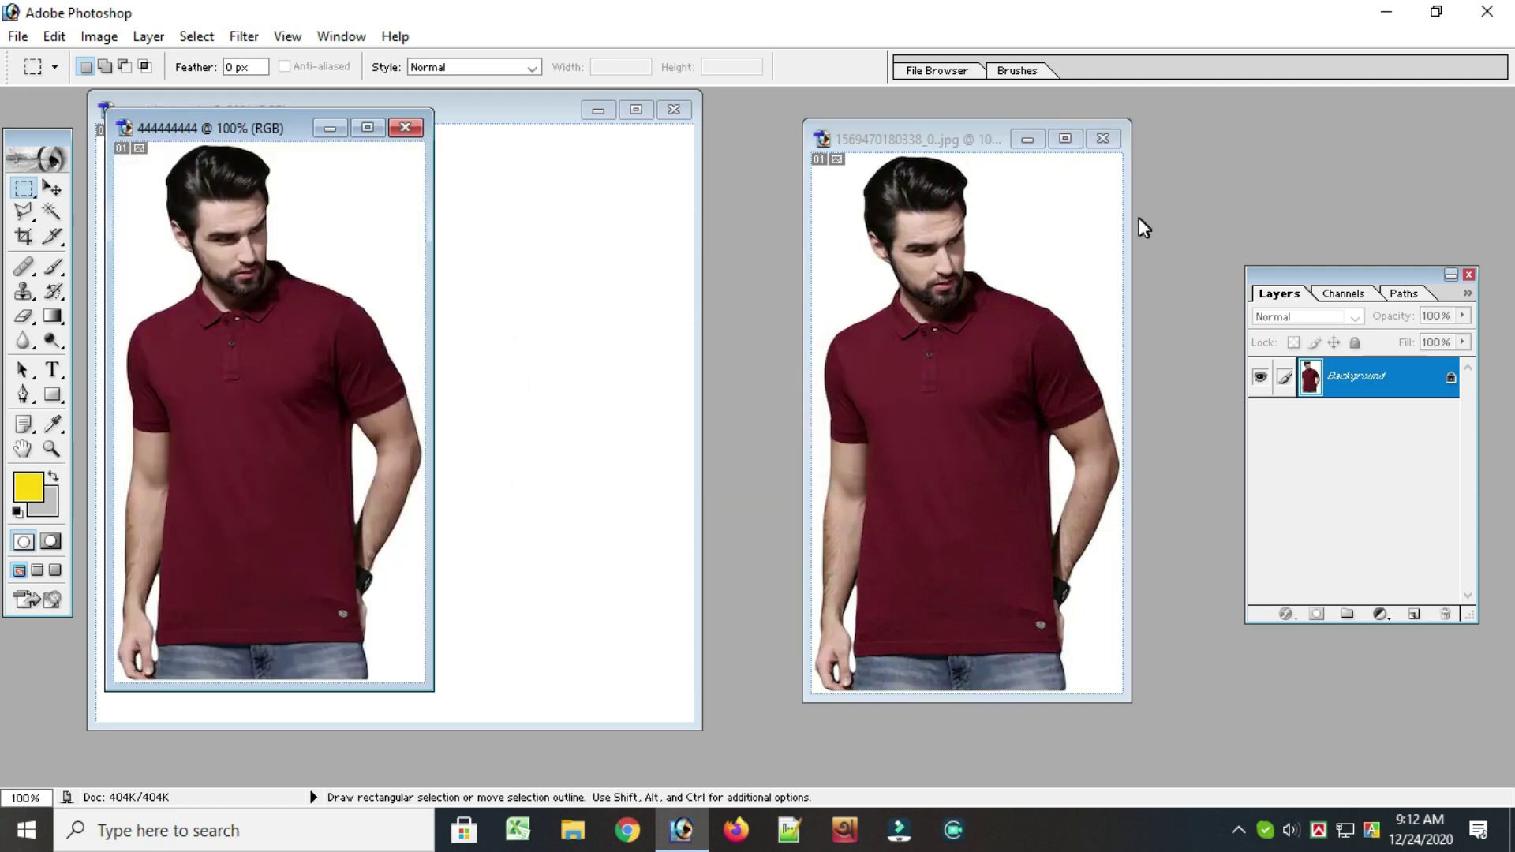
- Close the original photo, move the duplicate's window off the blank document and maximize it
{"action": "left_click", "coordinate": [1103, 140]}
{"action": "left_click_drag", "start_coordinate": [220, 135], "coordinate": [902, 134]}
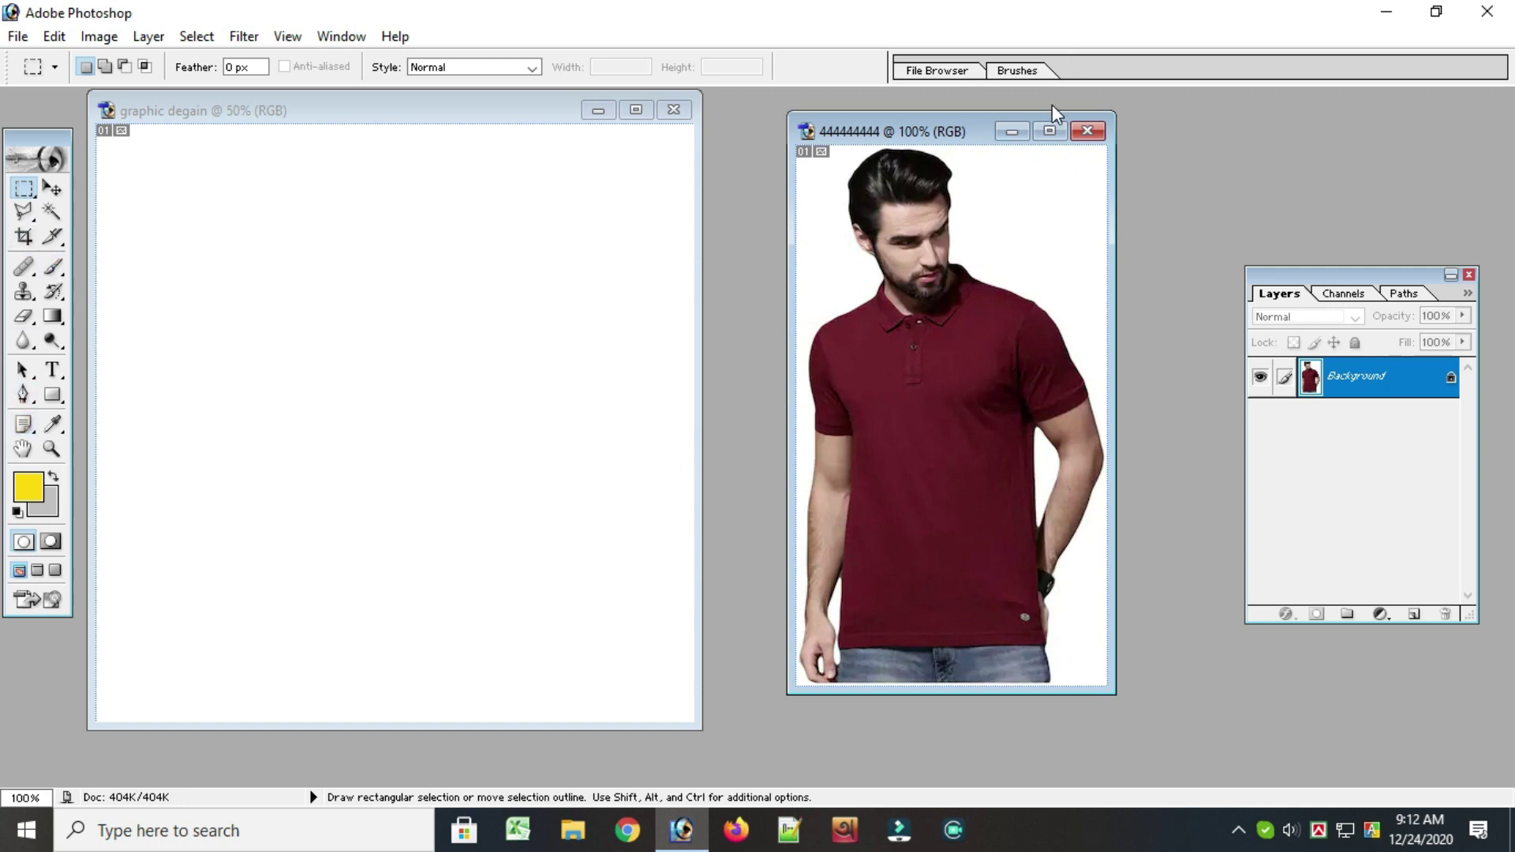
{"action": "left_click", "coordinate": [1051, 131]}
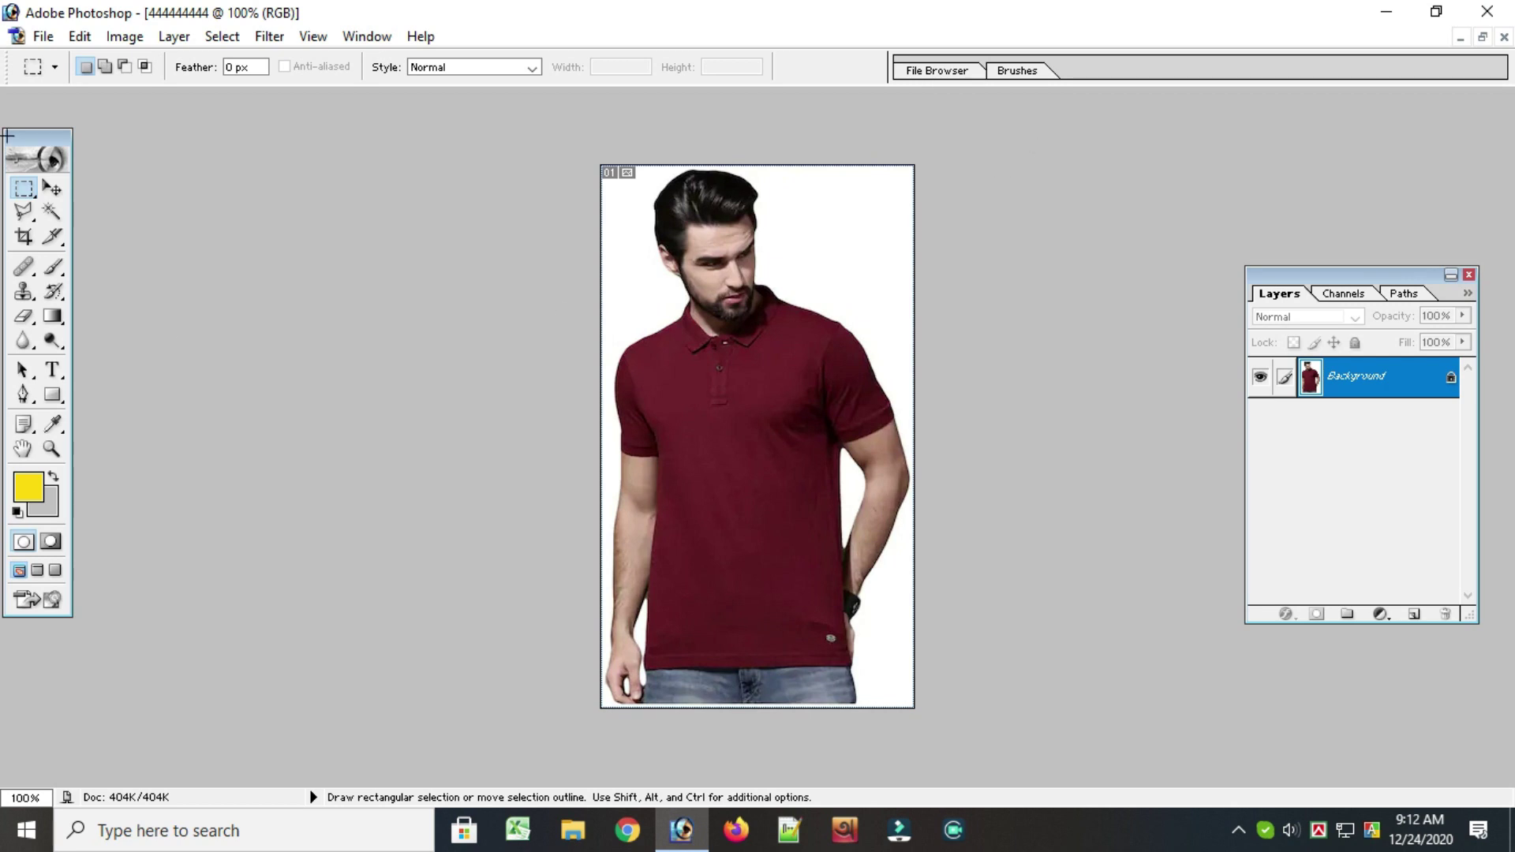
- Start a Pen tool shape along the front of the polo shirt's neck opening and set the shape layer's opacity to 0%
{"action": "left_click", "coordinate": [51, 448]}
{"action": "left_click", "coordinate": [692, 420]}
{"action": "left_click", "coordinate": [705, 448]}
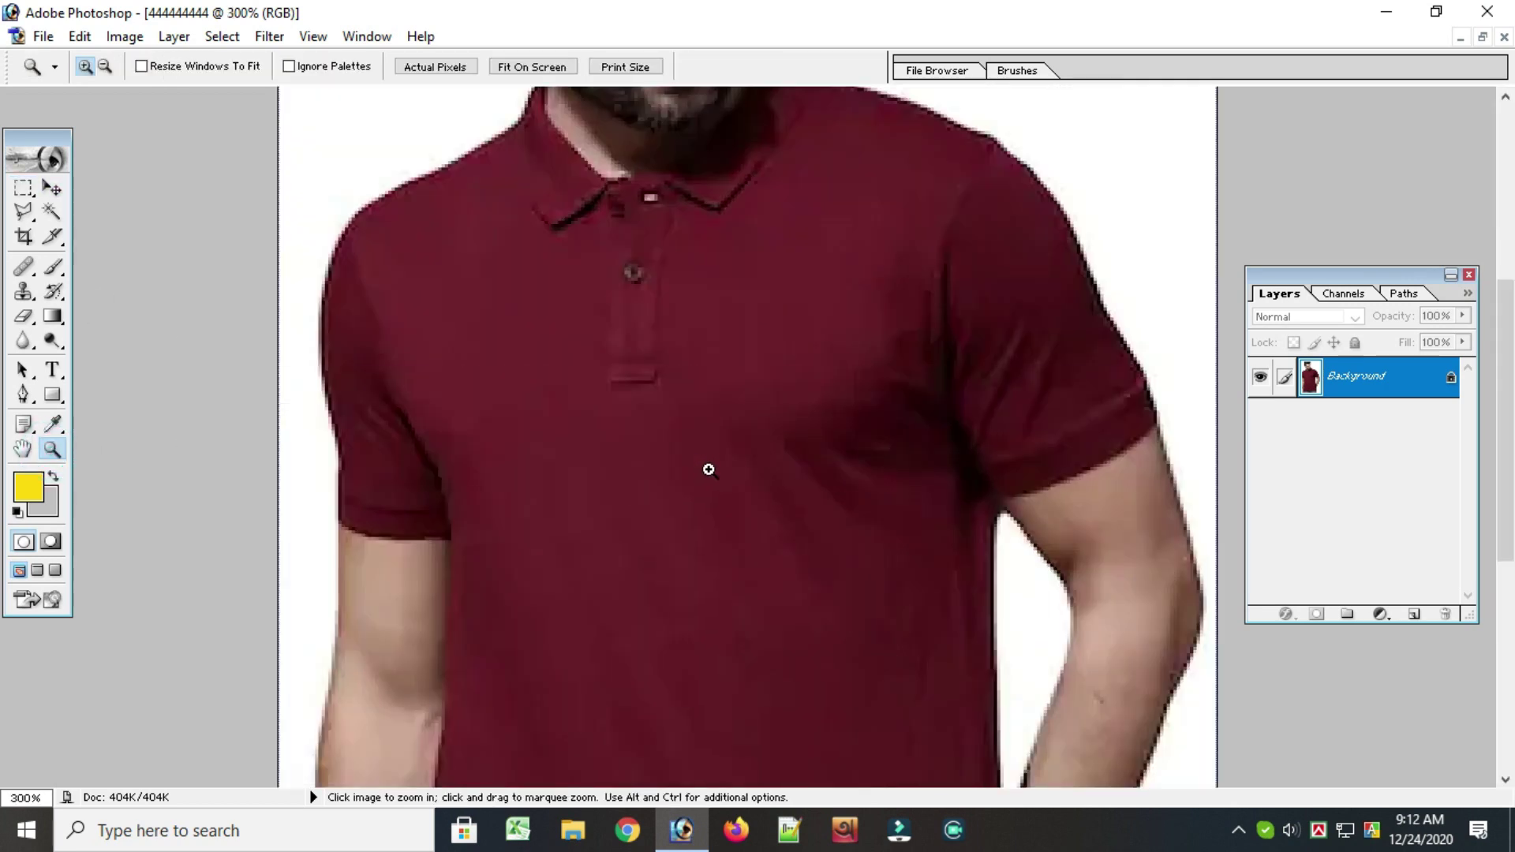
{"action": "left_click", "coordinate": [700, 473]}
{"action": "scroll", "coordinate": [441, 442], "scroll_direction": "up", "scroll_amount": 3}
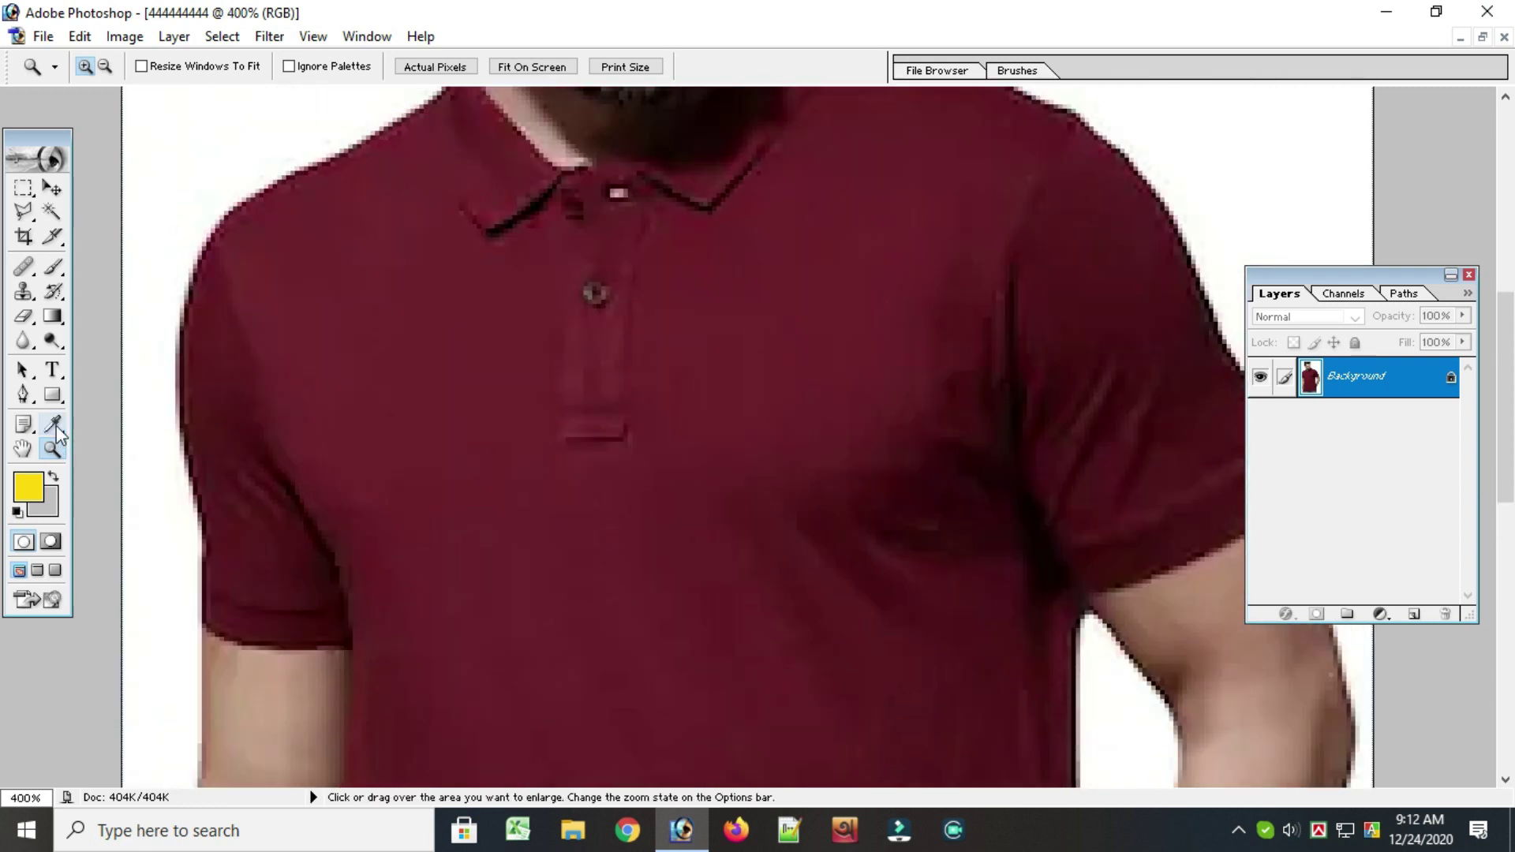
{"action": "left_click", "coordinate": [486, 464], "text": "alt"}
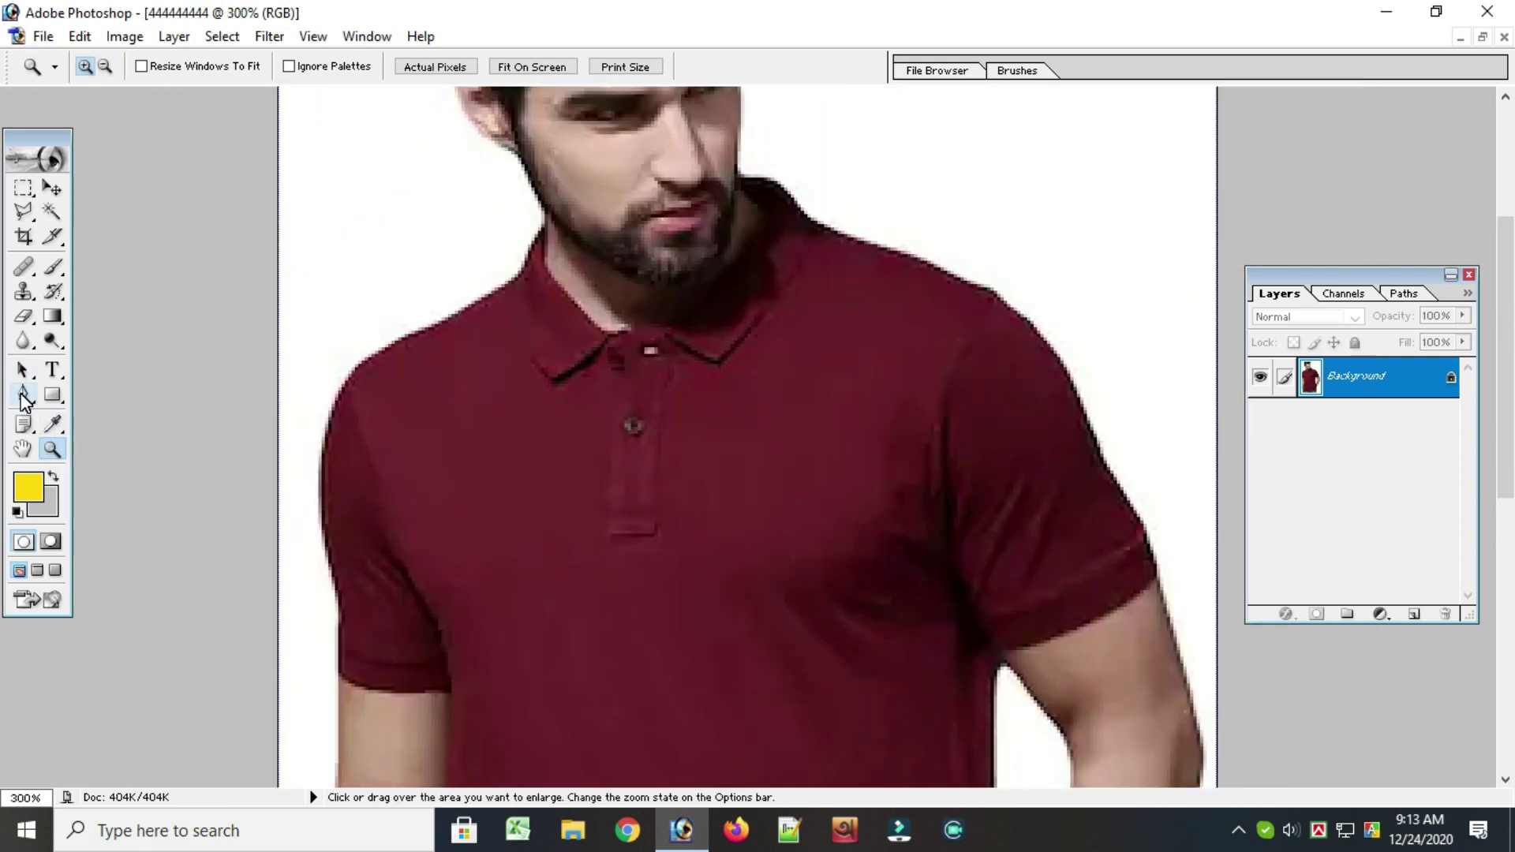
{"action": "left_click", "coordinate": [23, 394]}
{"action": "left_click", "coordinate": [543, 225]}
{"action": "left_click", "coordinate": [541, 264]}
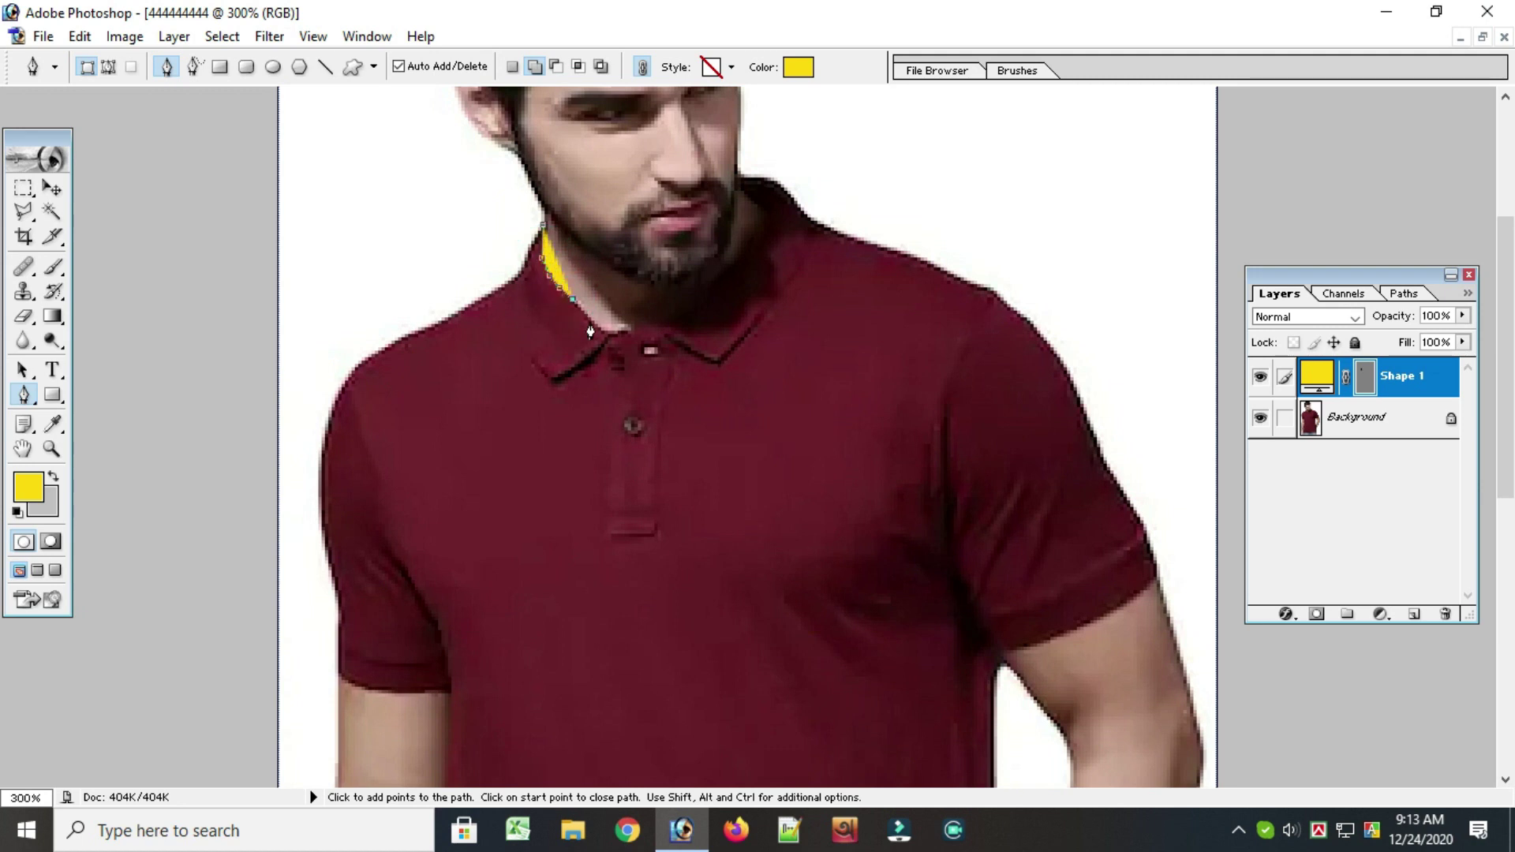
{"action": "left_click", "coordinate": [629, 330]}
{"action": "left_click", "coordinate": [674, 328]}
{"action": "left_click_drag", "start_coordinate": [1462, 316], "coordinate": [1310, 336]}
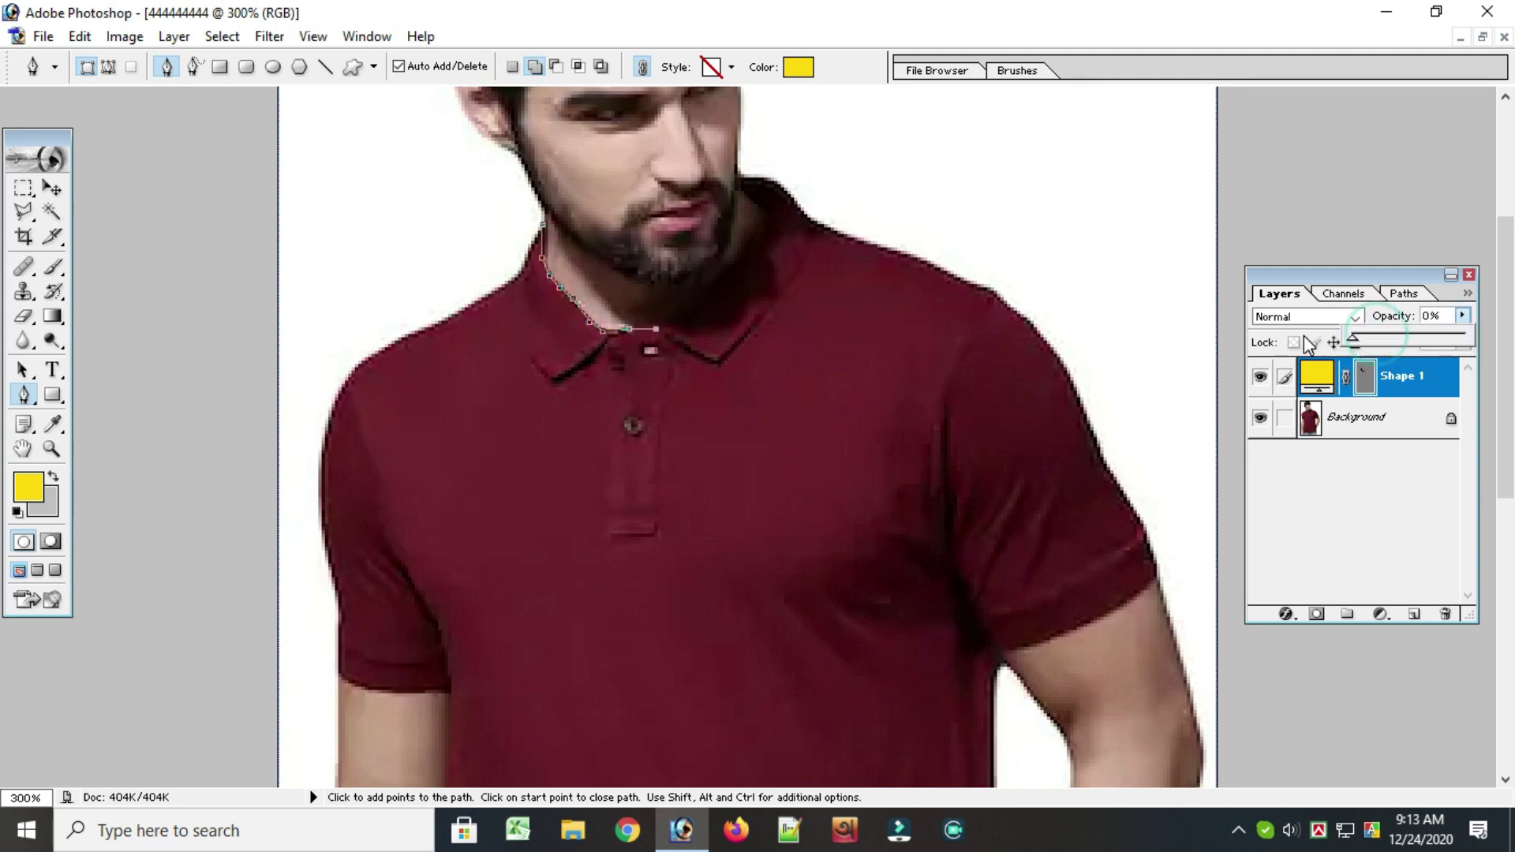
- Continue the pen path up the inner collar to its peak behind the man's neck
{"action": "left_click", "coordinate": [749, 245]}
{"action": "left_click", "coordinate": [765, 215]}
{"action": "left_click", "coordinate": [750, 190]}
{"action": "left_click", "coordinate": [743, 181]}
- Trace the pen path along the shoulder and outer sleeve on the photo's right side, down to the cuff
{"action": "left_click", "coordinate": [836, 228]}
{"action": "left_click", "coordinate": [881, 245]}
{"action": "left_click", "coordinate": [915, 259]}
{"action": "left_click", "coordinate": [943, 272]}
{"action": "left_click", "coordinate": [978, 287]}
{"action": "left_click", "coordinate": [1004, 304]}
{"action": "left_click", "coordinate": [1050, 345]}
{"action": "scroll", "coordinate": [1059, 380], "scroll_direction": "down", "scroll_amount": 1}
{"action": "scroll", "coordinate": [1060, 380], "scroll_direction": "down", "scroll_amount": 1}
{"action": "left_click", "coordinate": [1077, 339]}
{"action": "left_click", "coordinate": [1096, 383]}
{"action": "left_click", "coordinate": [1113, 423]}
{"action": "left_click", "coordinate": [1134, 457]}
{"action": "left_click", "coordinate": [1152, 505]}
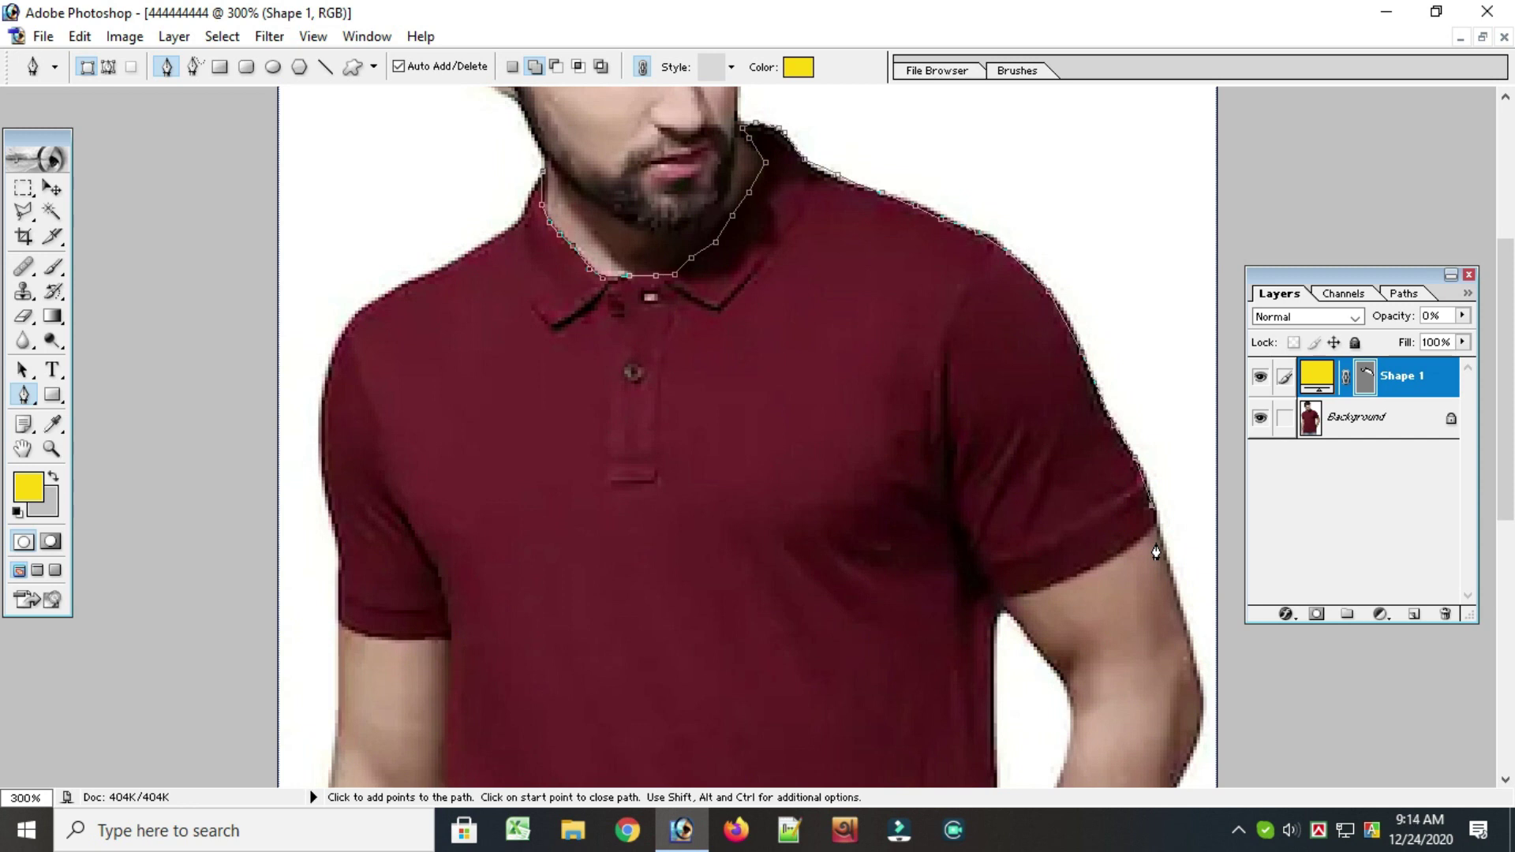
- Continue the pen path along the cuff of the photo's right-hand sleeve to the armpit
{"action": "left_click", "coordinate": [1139, 536]}
{"action": "left_click", "coordinate": [1119, 549]}
{"action": "left_click", "coordinate": [1098, 562]}
{"action": "left_click", "coordinate": [1068, 572]}
{"action": "left_click", "coordinate": [998, 598]}
- Trace the shirt's side seam on the photo's right side from the armpit down to the hem corner
{"action": "left_click", "coordinate": [995, 658]}
{"action": "scroll", "coordinate": [991, 663], "scroll_direction": "down", "scroll_amount": 3}
{"action": "left_click", "coordinate": [994, 673]}
{"action": "scroll", "coordinate": [991, 674], "scroll_direction": "down", "scroll_amount": 3}
{"action": "left_click", "coordinate": [996, 673]}
{"action": "scroll", "coordinate": [995, 673], "scroll_direction": "down", "scroll_amount": 3}
{"action": "left_click", "coordinate": [996, 665]}
{"action": "scroll", "coordinate": [996, 679], "scroll_direction": "down", "scroll_amount": 1}
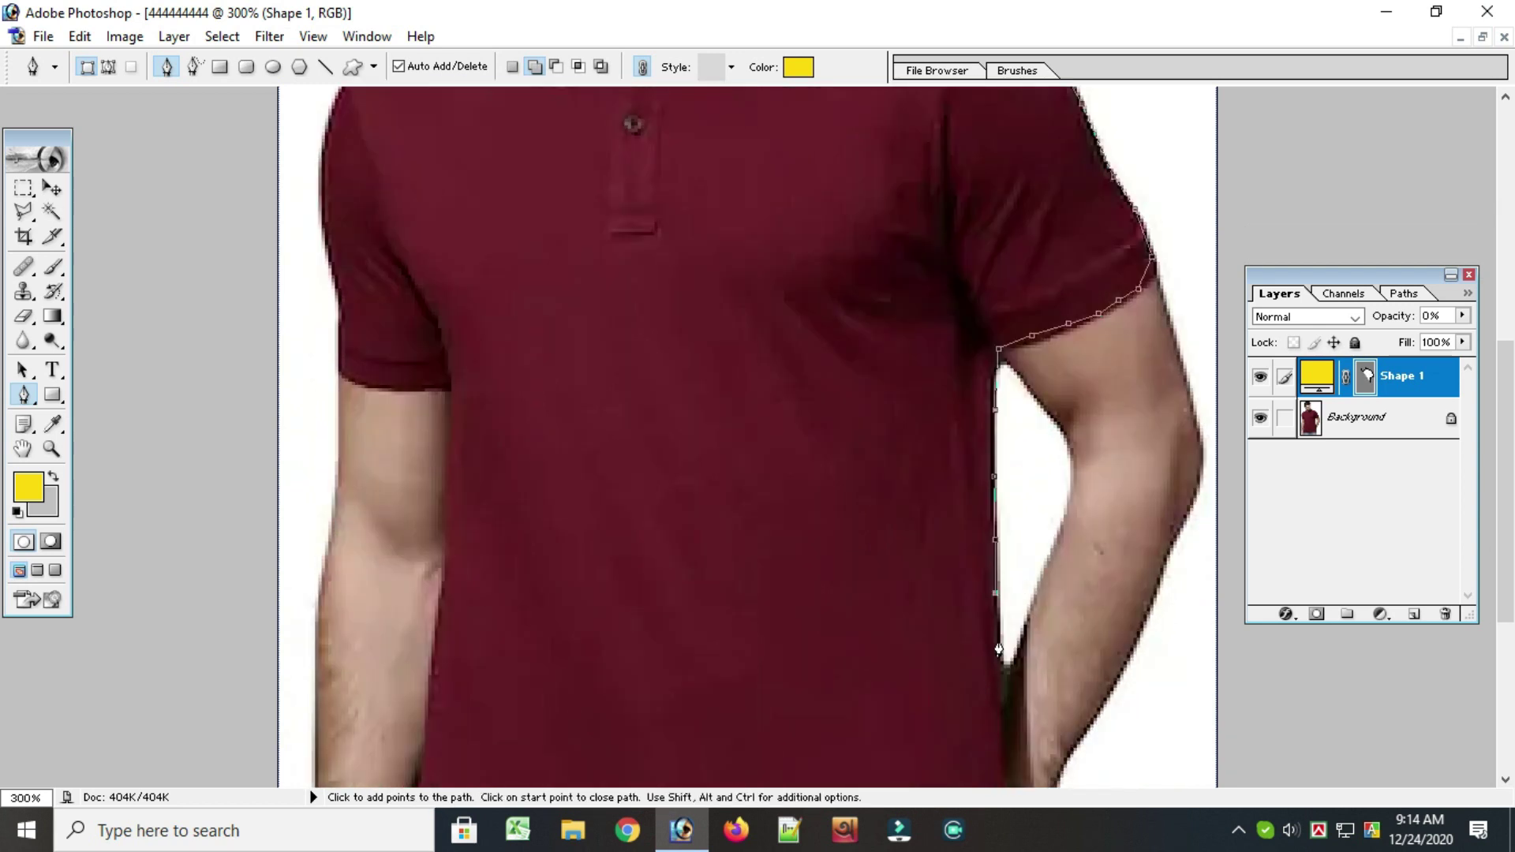
{"action": "left_click", "coordinate": [998, 654]}
{"action": "scroll", "coordinate": [998, 653], "scroll_direction": "down", "scroll_amount": 2}
{"action": "left_click", "coordinate": [998, 651]}
{"action": "left_click", "coordinate": [1001, 664]}
{"action": "scroll", "coordinate": [1002, 658], "scroll_direction": "down", "scroll_amount": 2}
{"action": "left_click", "coordinate": [1005, 629]}
{"action": "left_click", "coordinate": [1010, 638]}
{"action": "scroll", "coordinate": [1008, 644], "scroll_direction": "down", "scroll_amount": 4}
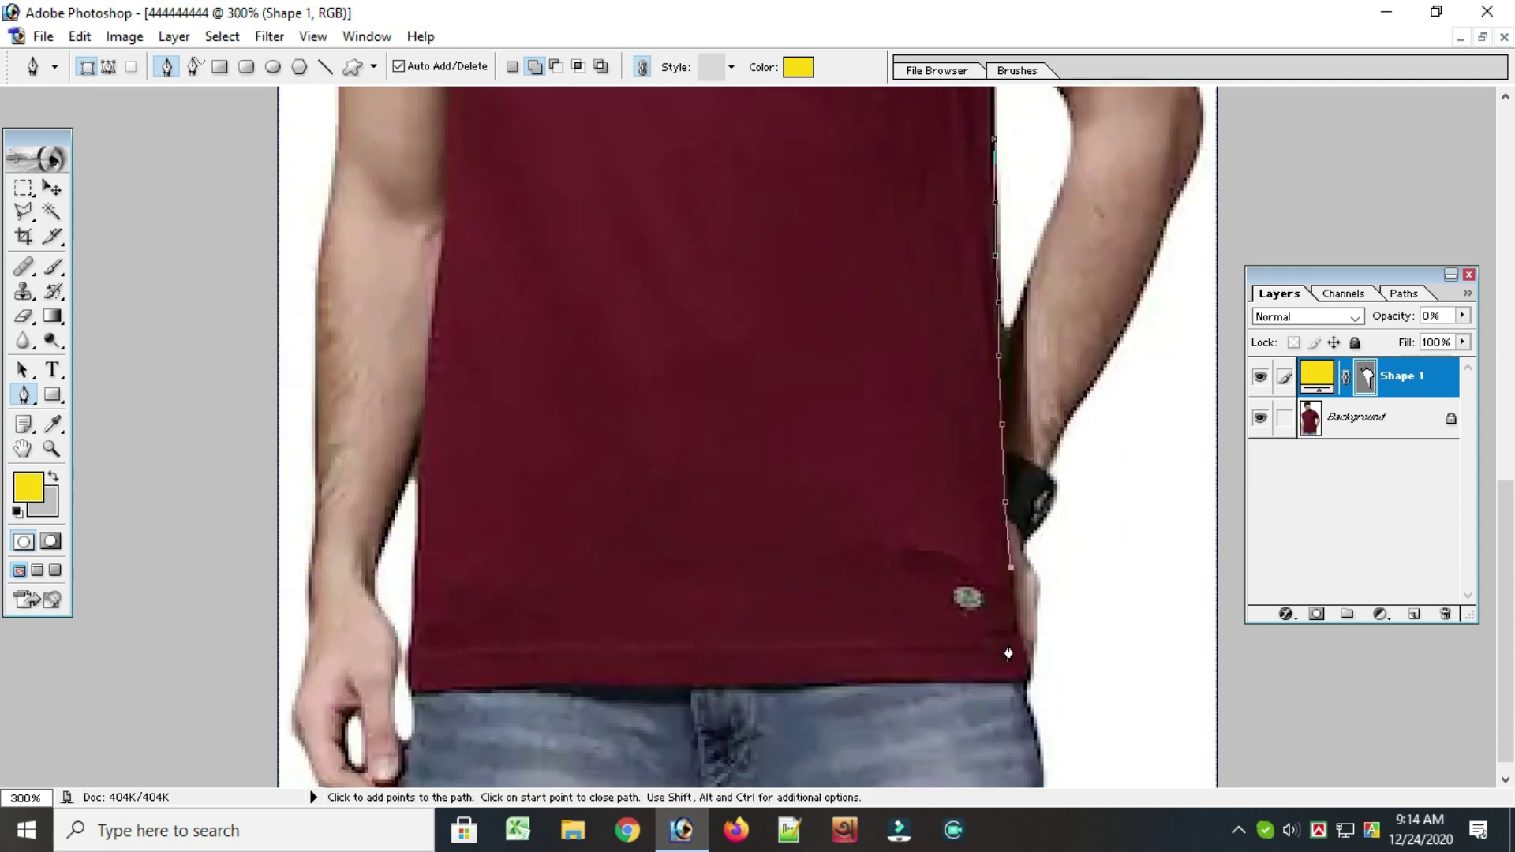
{"action": "left_click", "coordinate": [1019, 606]}
{"action": "left_click", "coordinate": [1024, 631]}
{"action": "left_click", "coordinate": [1026, 655]}
- Trace the pen path along the shirt's bottom hem to the corner on the photo's left side
{"action": "left_click", "coordinate": [1014, 657]}
{"action": "left_click", "coordinate": [964, 660]}
{"action": "left_click", "coordinate": [848, 659]}
{"action": "left_click", "coordinate": [692, 663]}
{"action": "left_click", "coordinate": [585, 662]}
{"action": "left_click", "coordinate": [411, 671]}
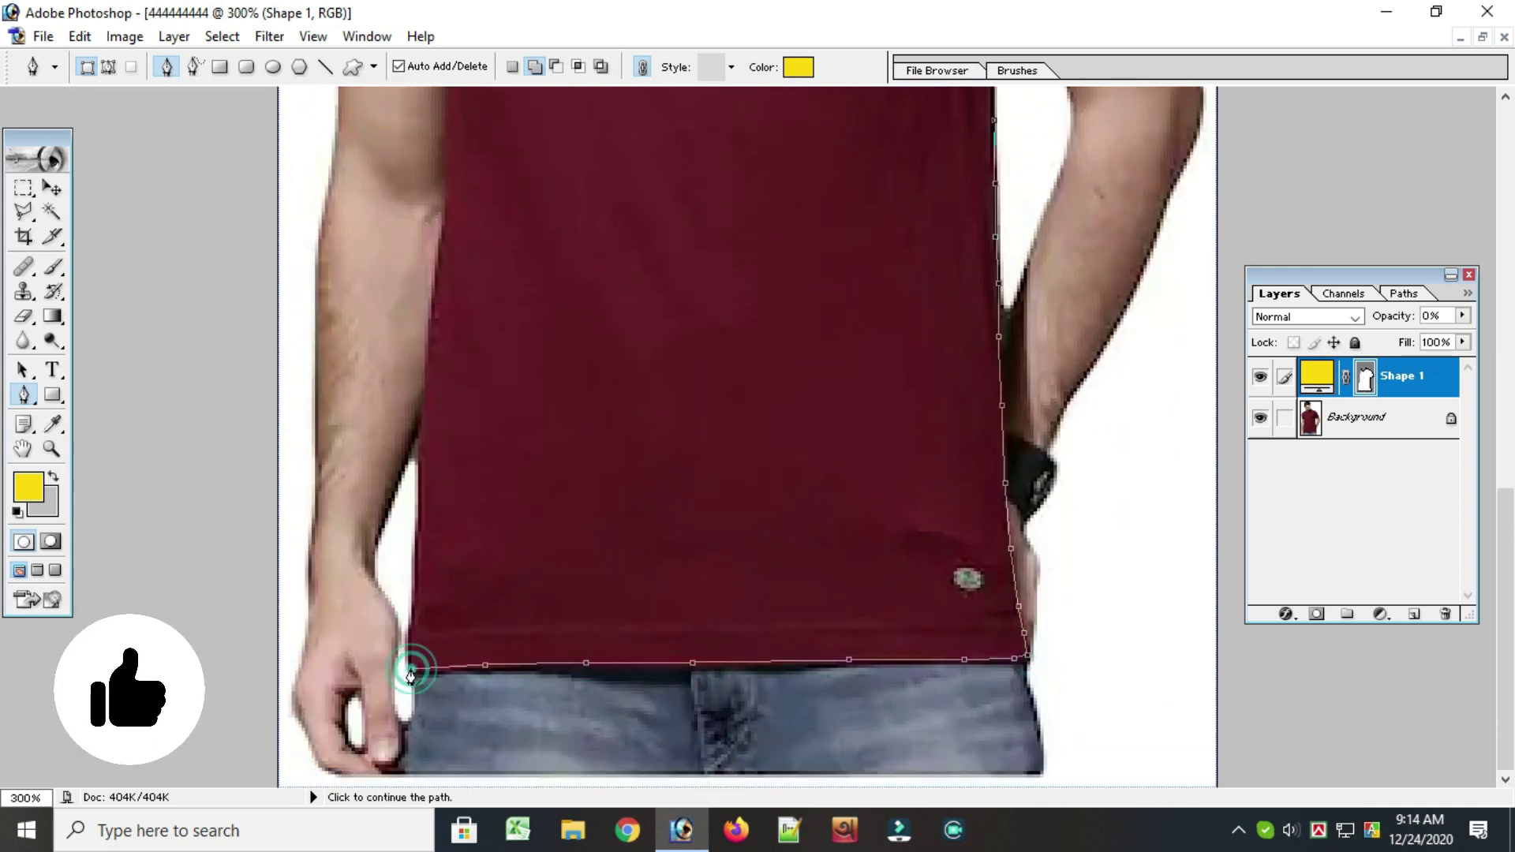
- Trace the shirt's side on the photo's left from the hem corner up to the sleeve
{"action": "scroll", "coordinate": [412, 623], "scroll_direction": "up", "scroll_amount": 1}
{"action": "left_click", "coordinate": [414, 570]}
{"action": "scroll", "coordinate": [414, 570], "scroll_direction": "up", "scroll_amount": 2}
{"action": "left_click", "coordinate": [419, 493]}
{"action": "scroll", "coordinate": [419, 493], "scroll_direction": "up", "scroll_amount": 4}
{"action": "left_click", "coordinate": [430, 497]}
{"action": "scroll", "coordinate": [430, 497], "scroll_direction": "up", "scroll_amount": 2}
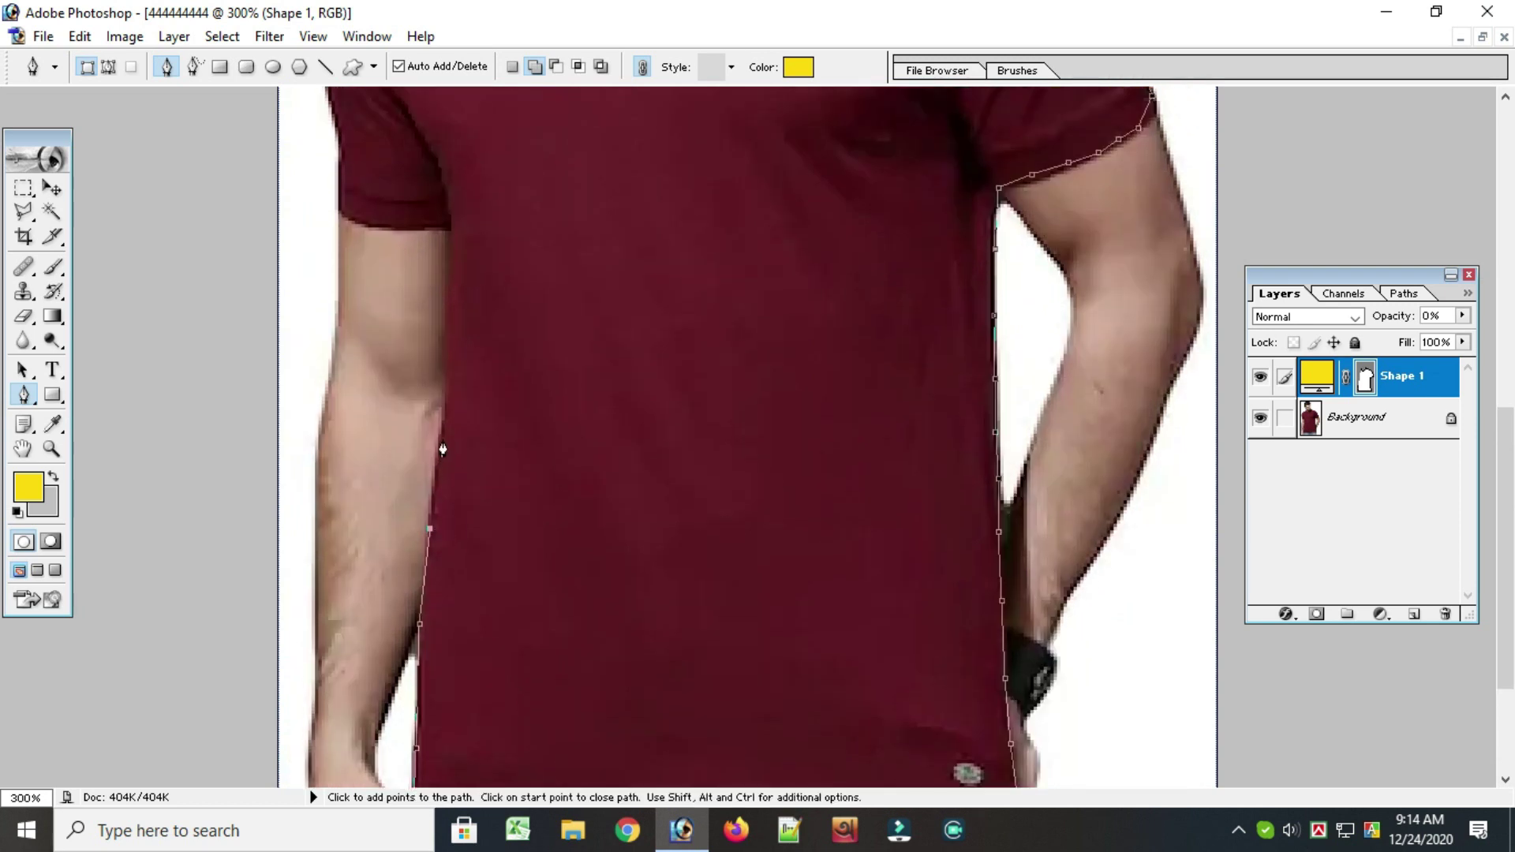
{"action": "left_click", "coordinate": [443, 438]}
{"action": "left_click", "coordinate": [440, 390]}
{"action": "scroll", "coordinate": [441, 379], "scroll_direction": "up", "scroll_amount": 1}
{"action": "left_click", "coordinate": [445, 349]}
{"action": "scroll", "coordinate": [445, 348], "scroll_direction": "up", "scroll_amount": 3}
- Continue the pen path along the cuff of the photo's left-hand sleeve to its outer edge
{"action": "left_click", "coordinate": [433, 297]}
{"action": "left_click", "coordinate": [397, 300]}
{"action": "left_click", "coordinate": [361, 297]}
{"action": "left_click", "coordinate": [340, 284]}
- Trace the outer sleeve and shoulder on the photo's left side up to the collar and close the path at its starting point
{"action": "scroll", "coordinate": [339, 284], "scroll_direction": "up", "scroll_amount": 3}
{"action": "left_click", "coordinate": [336, 268]}
{"action": "scroll", "coordinate": [336, 268], "scroll_direction": "up", "scroll_amount": 1}
{"action": "left_click", "coordinate": [323, 252]}
{"action": "scroll", "coordinate": [323, 253], "scroll_direction": "up", "scroll_amount": 3}
{"action": "left_click", "coordinate": [320, 296]}
{"action": "scroll", "coordinate": [320, 296], "scroll_direction": "up", "scroll_amount": 2}
{"action": "left_click", "coordinate": [322, 284]}
{"action": "scroll", "coordinate": [336, 290], "scroll_direction": "up", "scroll_amount": 2}
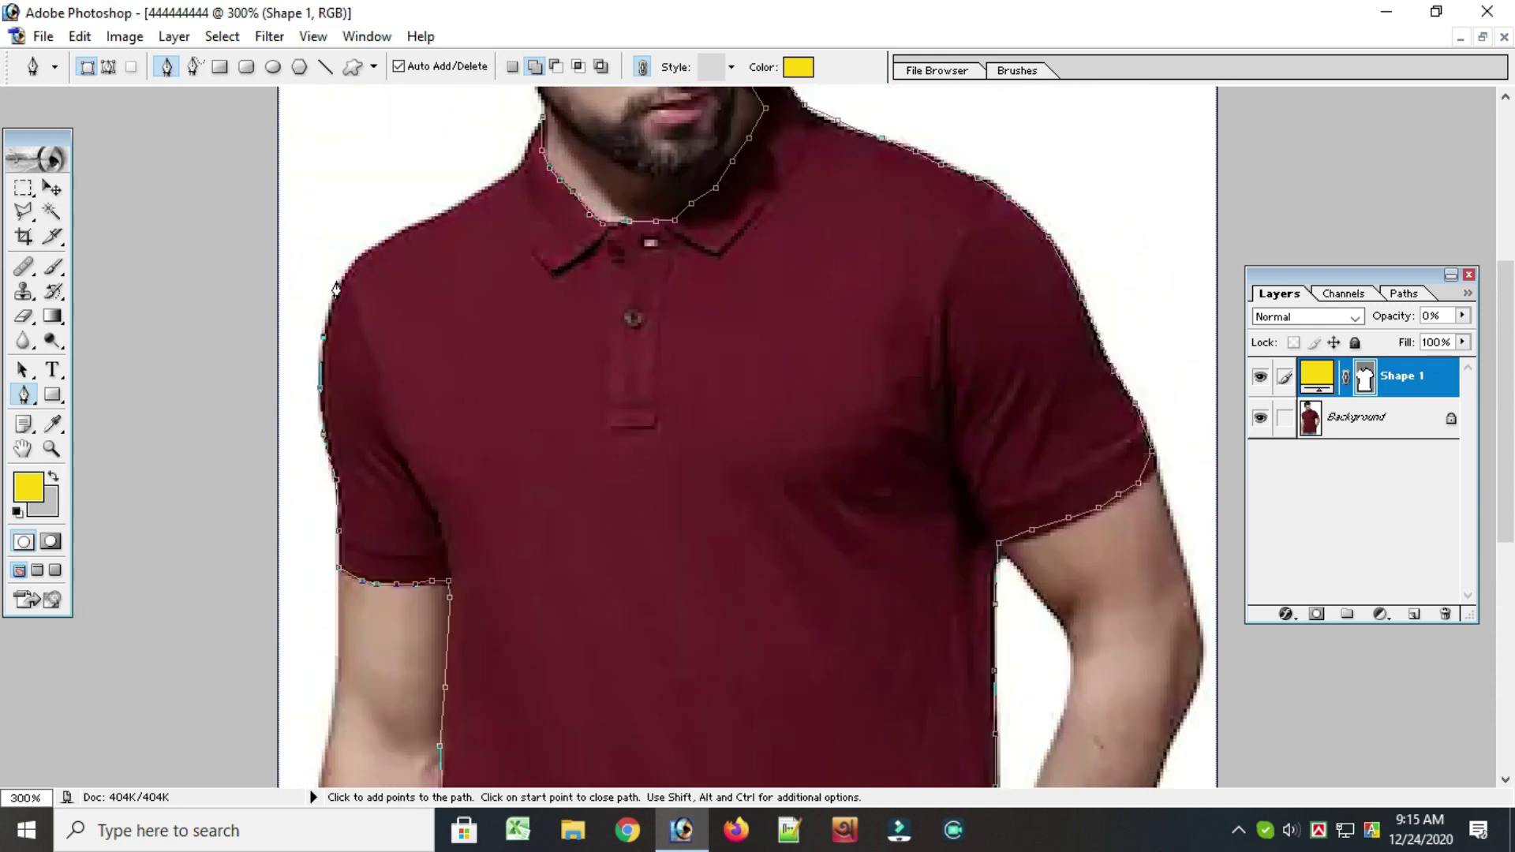
{"action": "scroll", "coordinate": [487, 198], "scroll_direction": "up", "scroll_amount": 1}
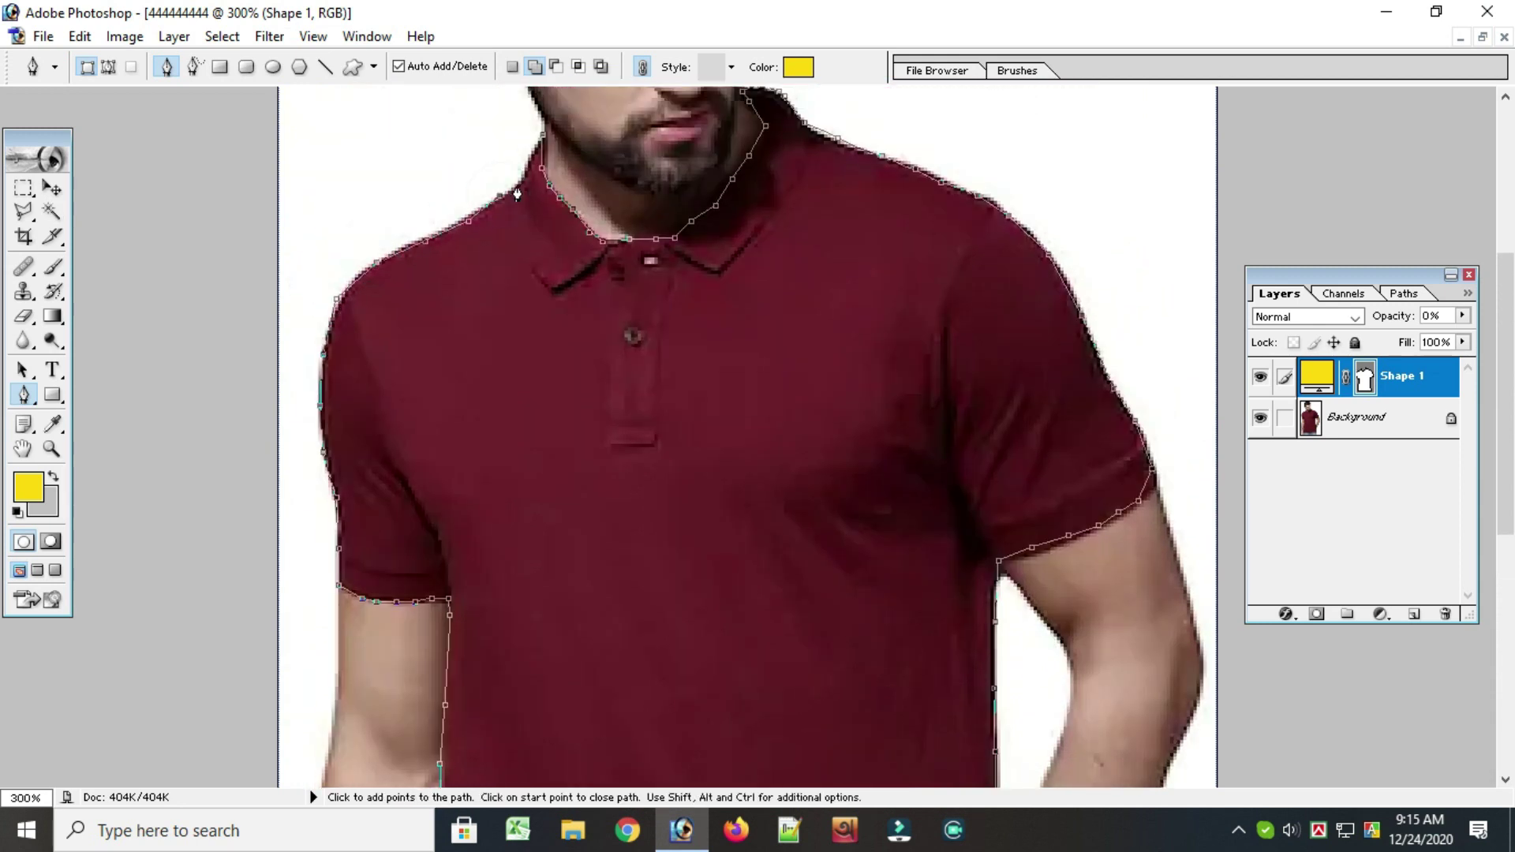
{"action": "left_click", "coordinate": [541, 153]}
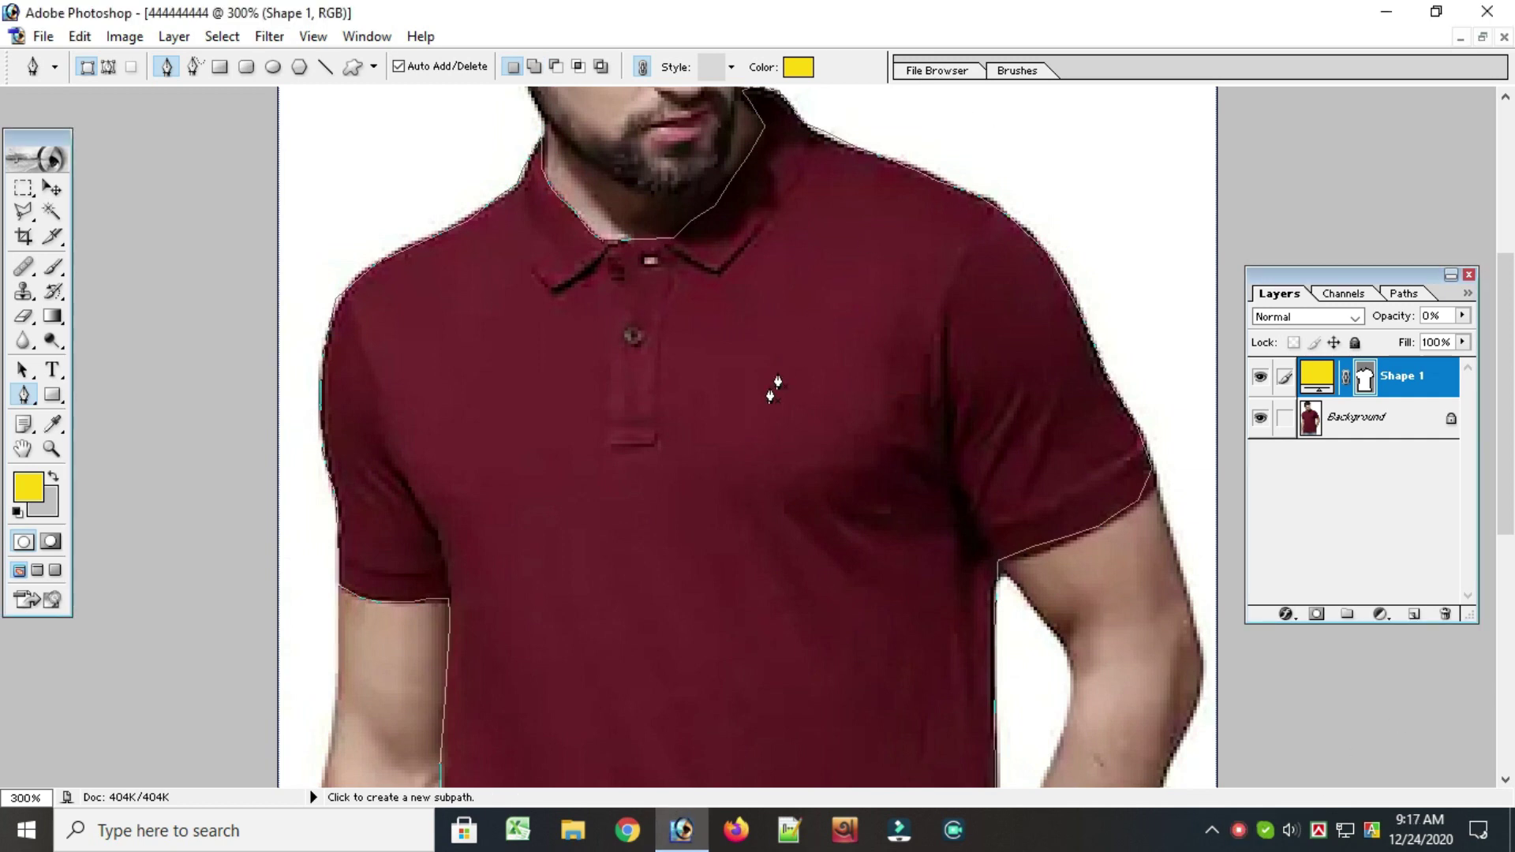
- Examine the closed pen outline around the whole polo shirt
{"action": "scroll", "coordinate": [775, 394], "scroll_direction": "down", "scroll_amount": 1}
{"action": "scroll", "coordinate": [775, 404], "scroll_direction": "down", "scroll_amount": 5}
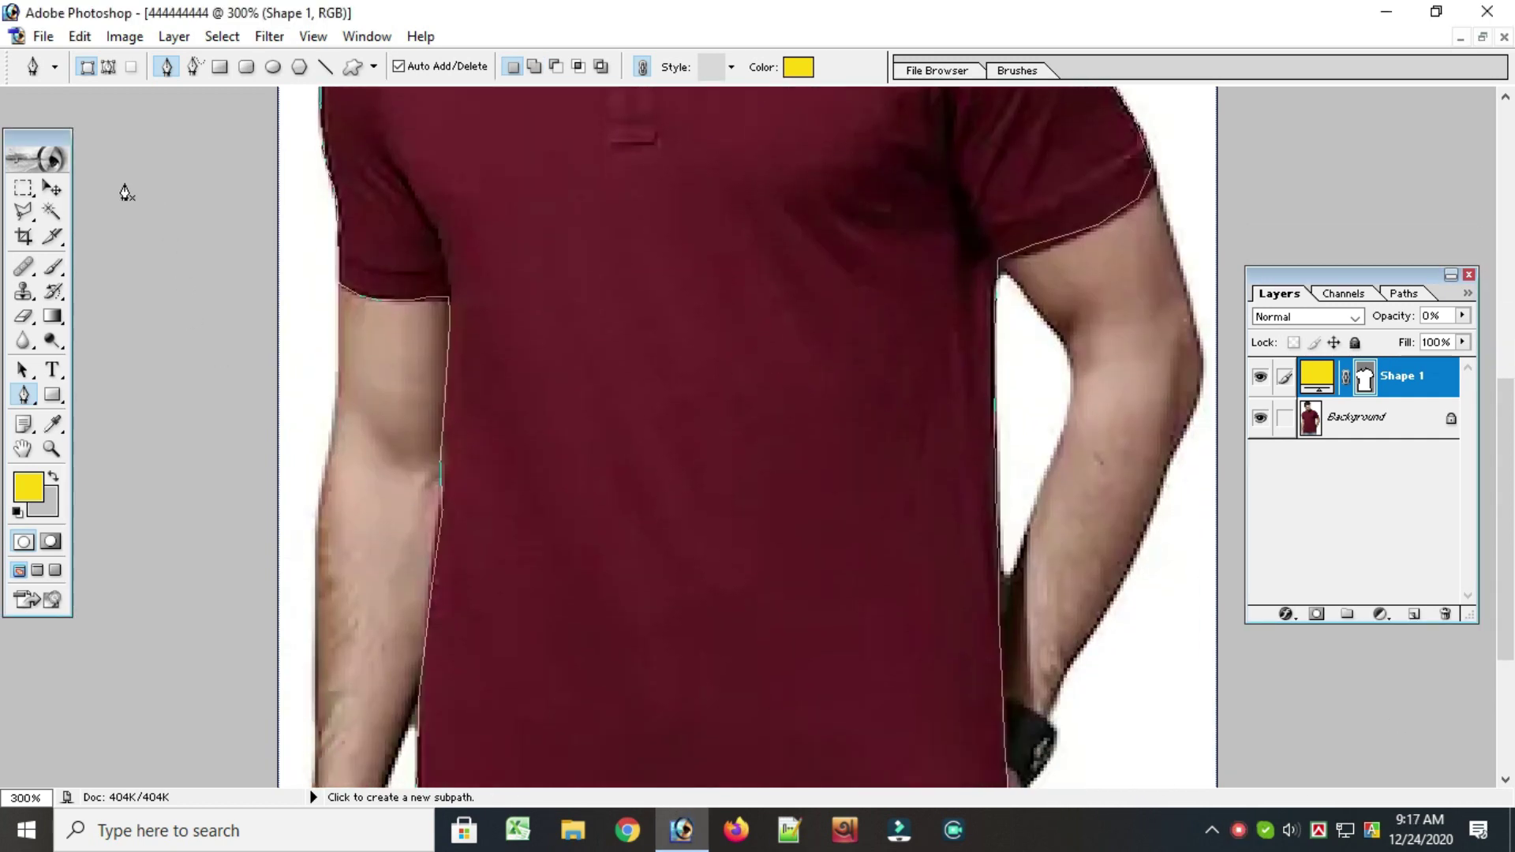
{"action": "left_click", "coordinate": [54, 448]}
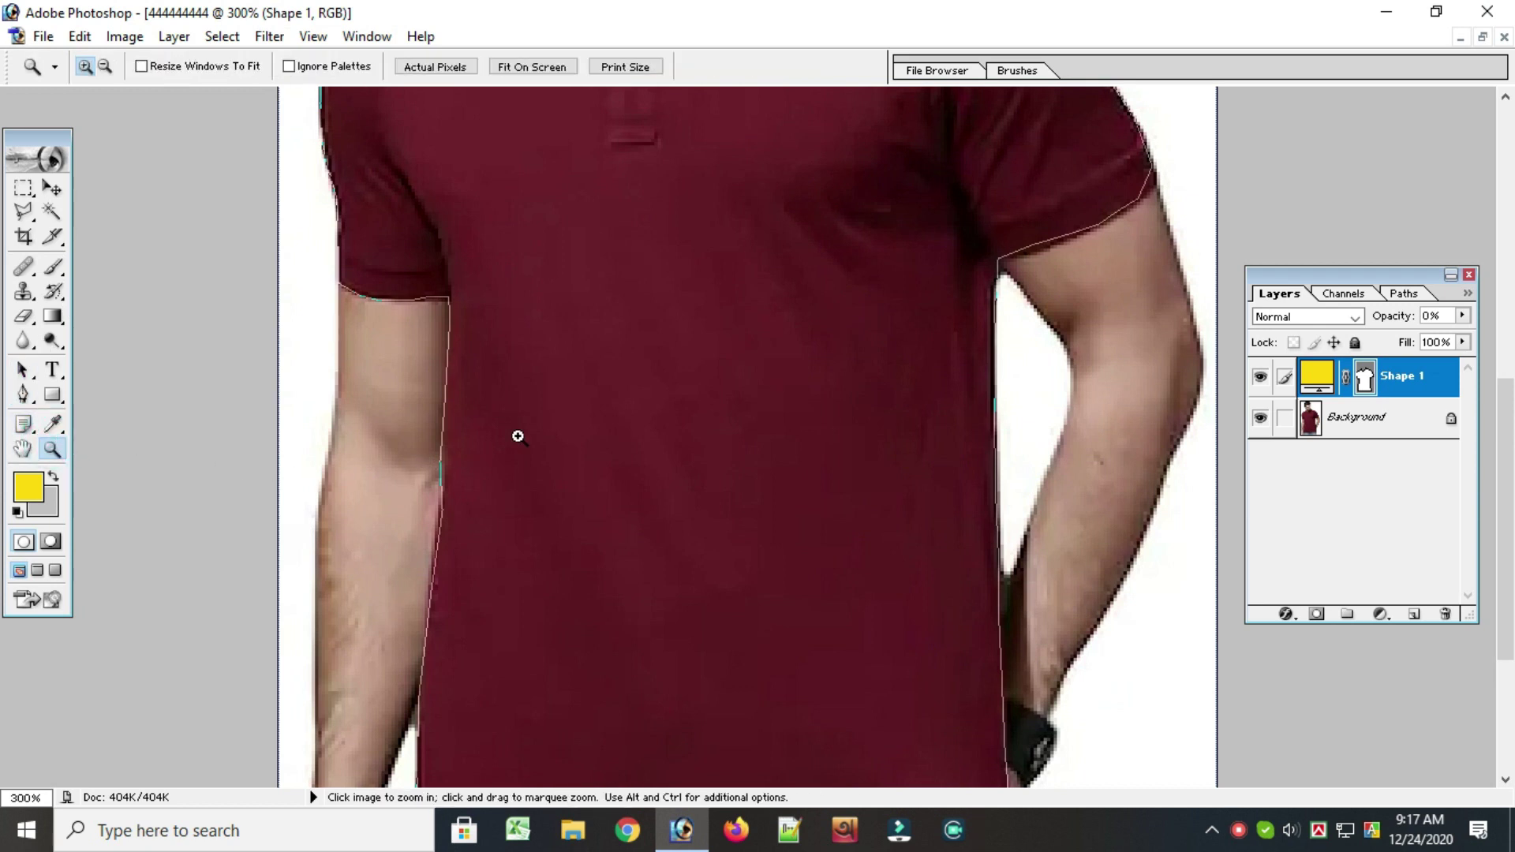
{"action": "left_click", "coordinate": [602, 410], "text": "alt"}
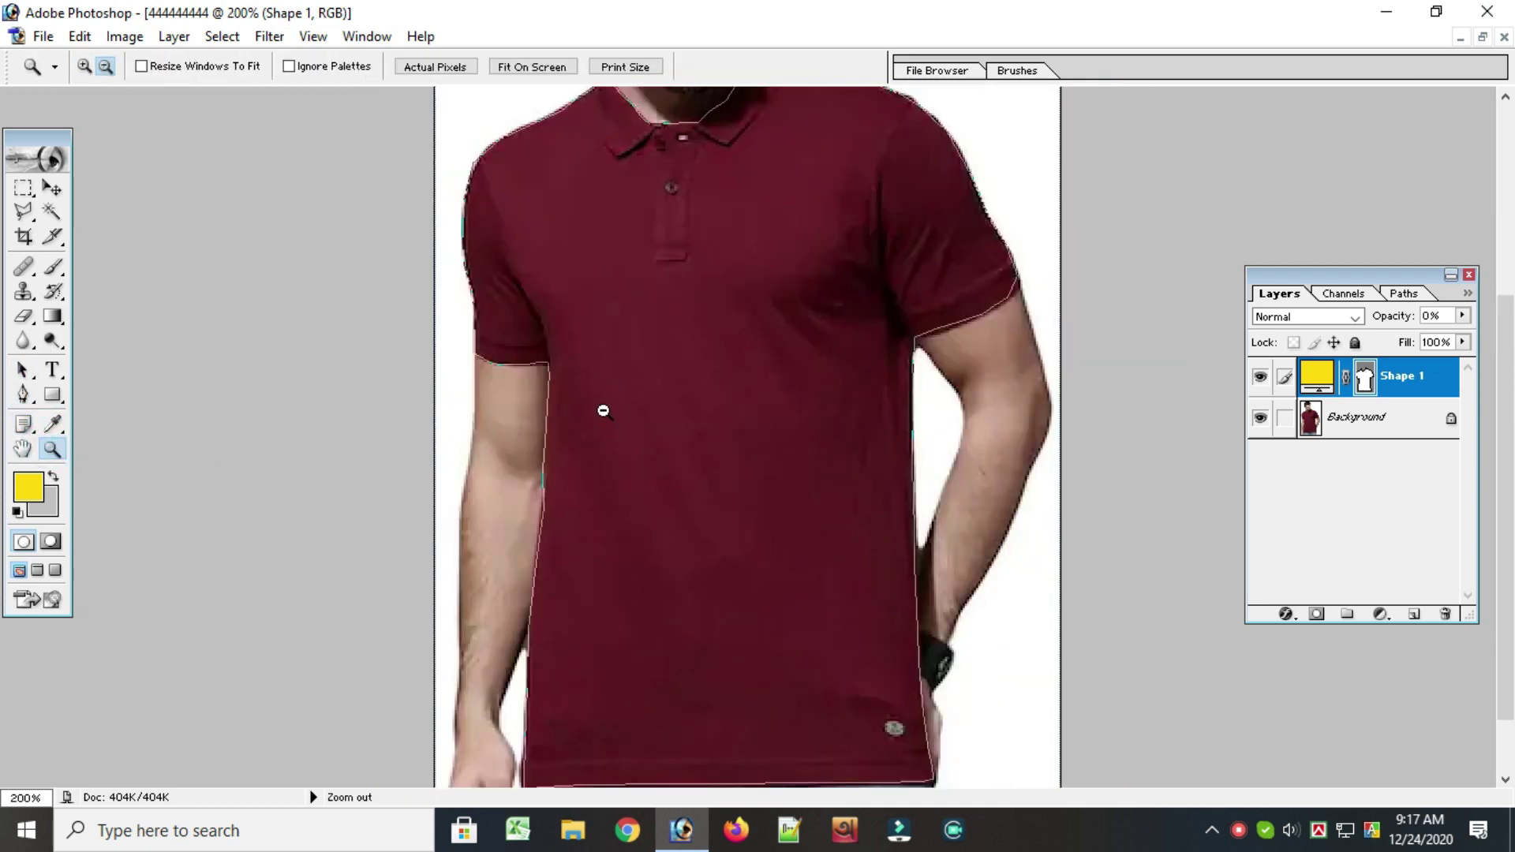
{"action": "left_click", "coordinate": [692, 374], "text": "alt"}
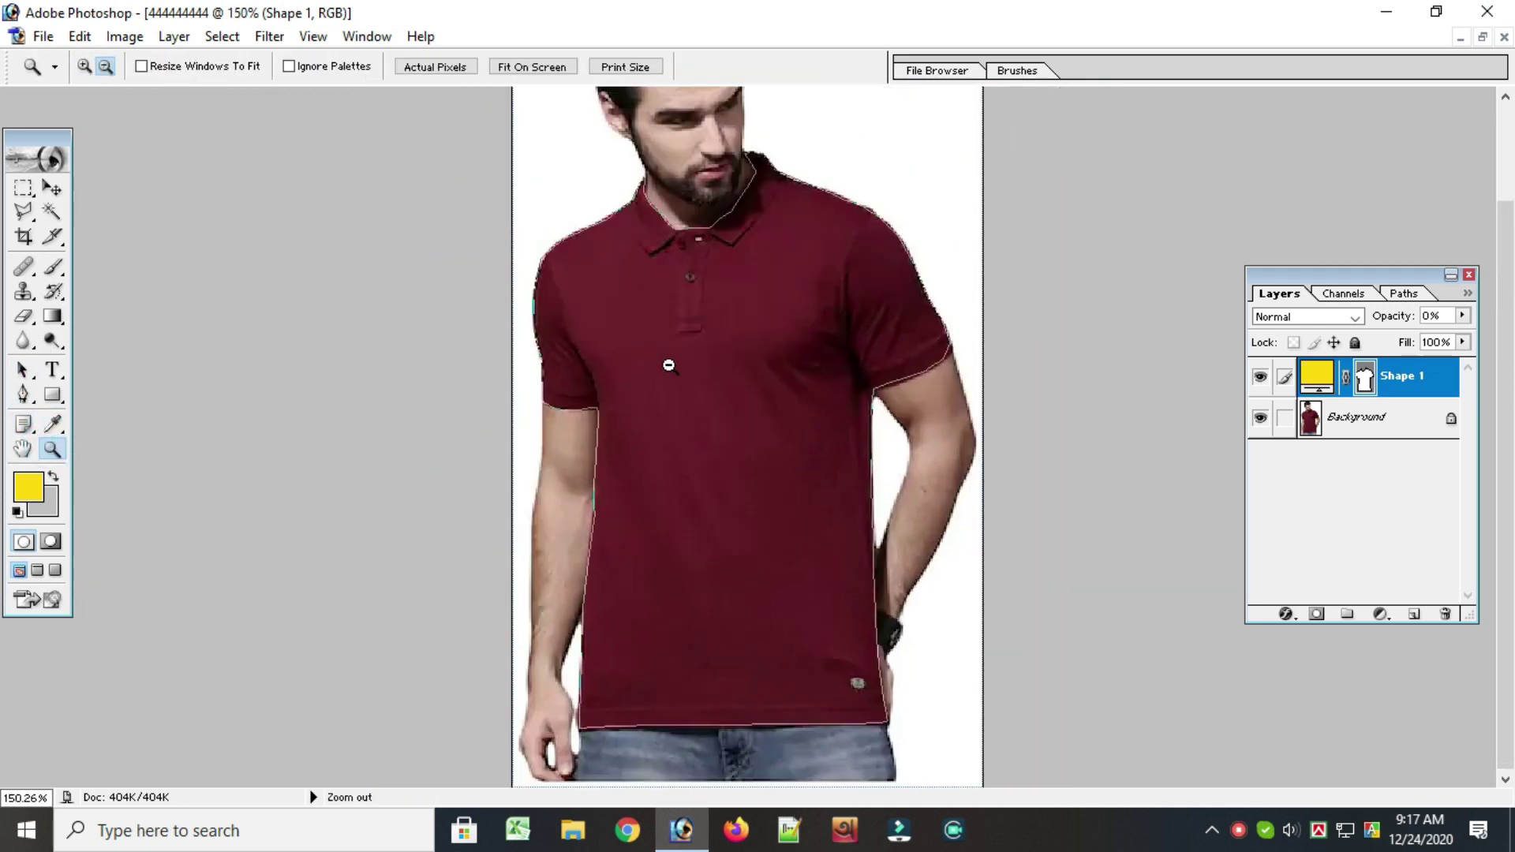
- Convert the closed shirt outline on the Shape 1 layer into a selection
{"action": "left_click", "coordinate": [650, 413], "text": "alt"}
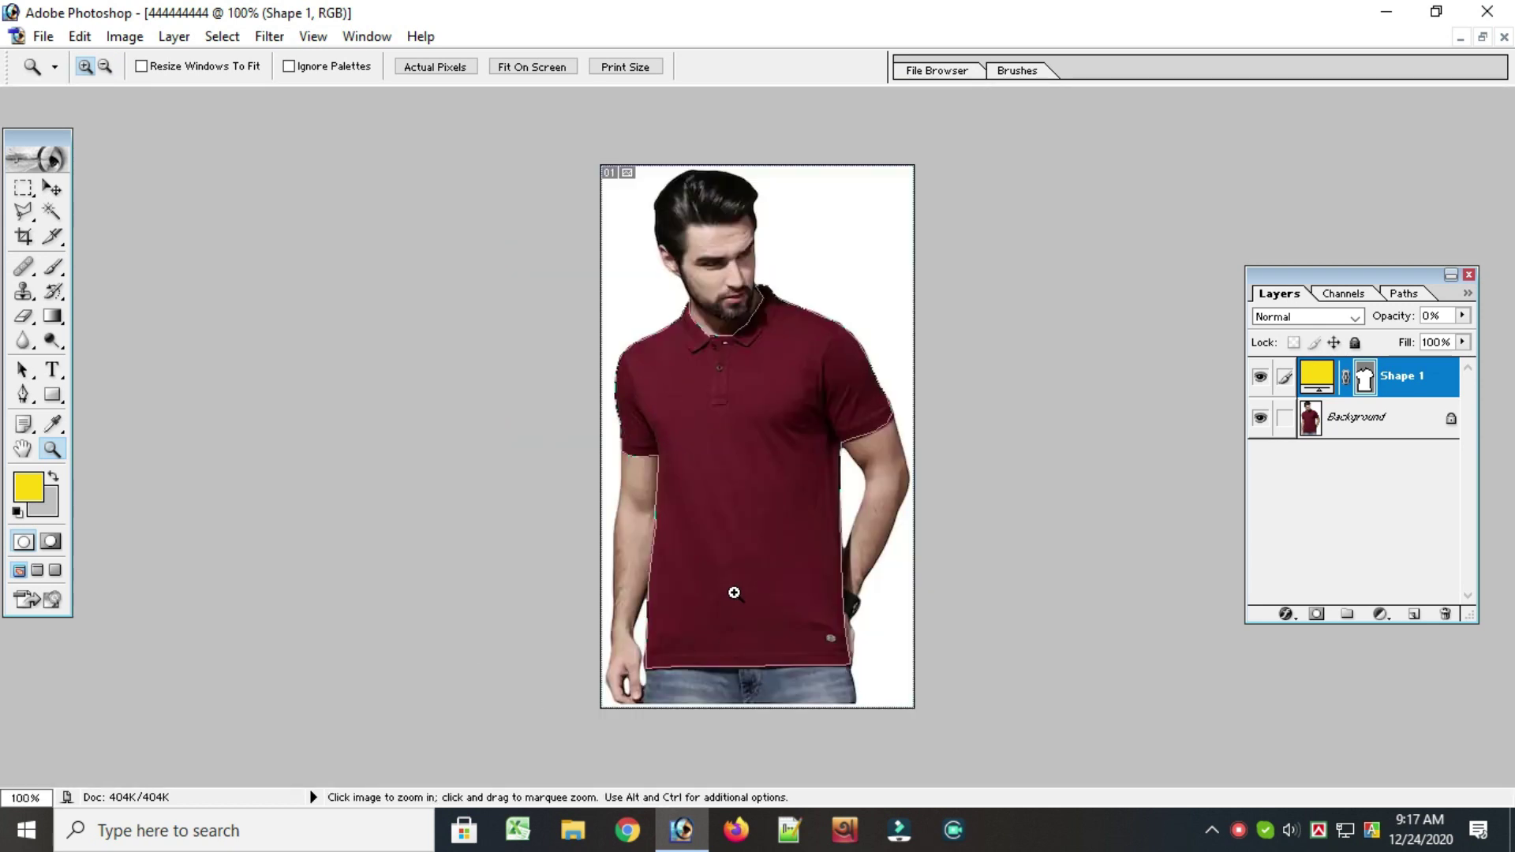
{"action": "left_click", "coordinate": [1314, 422]}
{"action": "left_click", "coordinate": [1377, 376]}
{"action": "left_click", "coordinate": [1365, 430]}
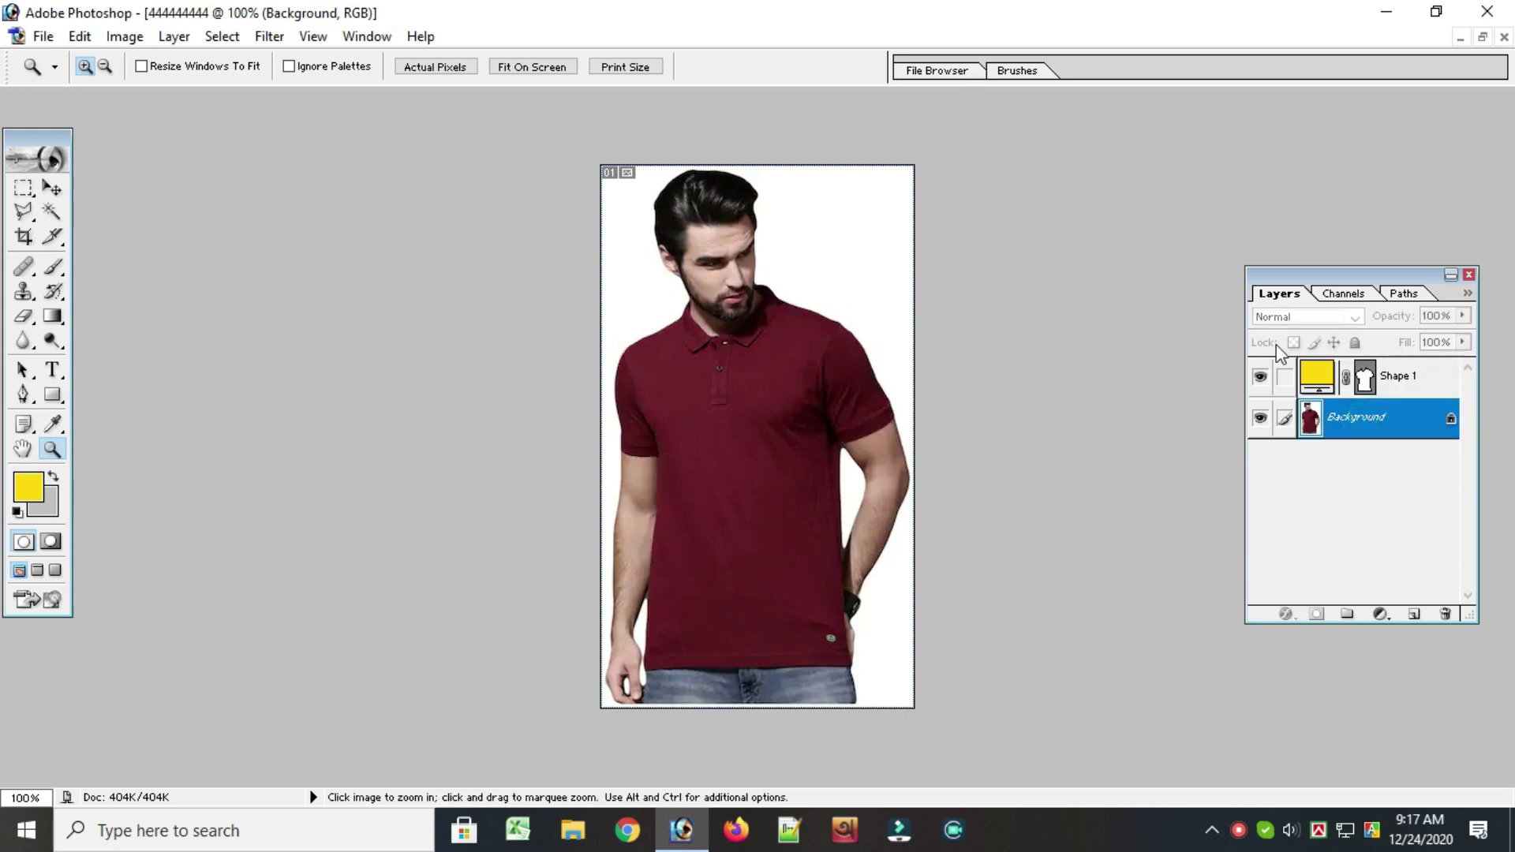
{"action": "left_click", "coordinate": [1410, 380]}
{"action": "key", "text": "ctrl+Return"}
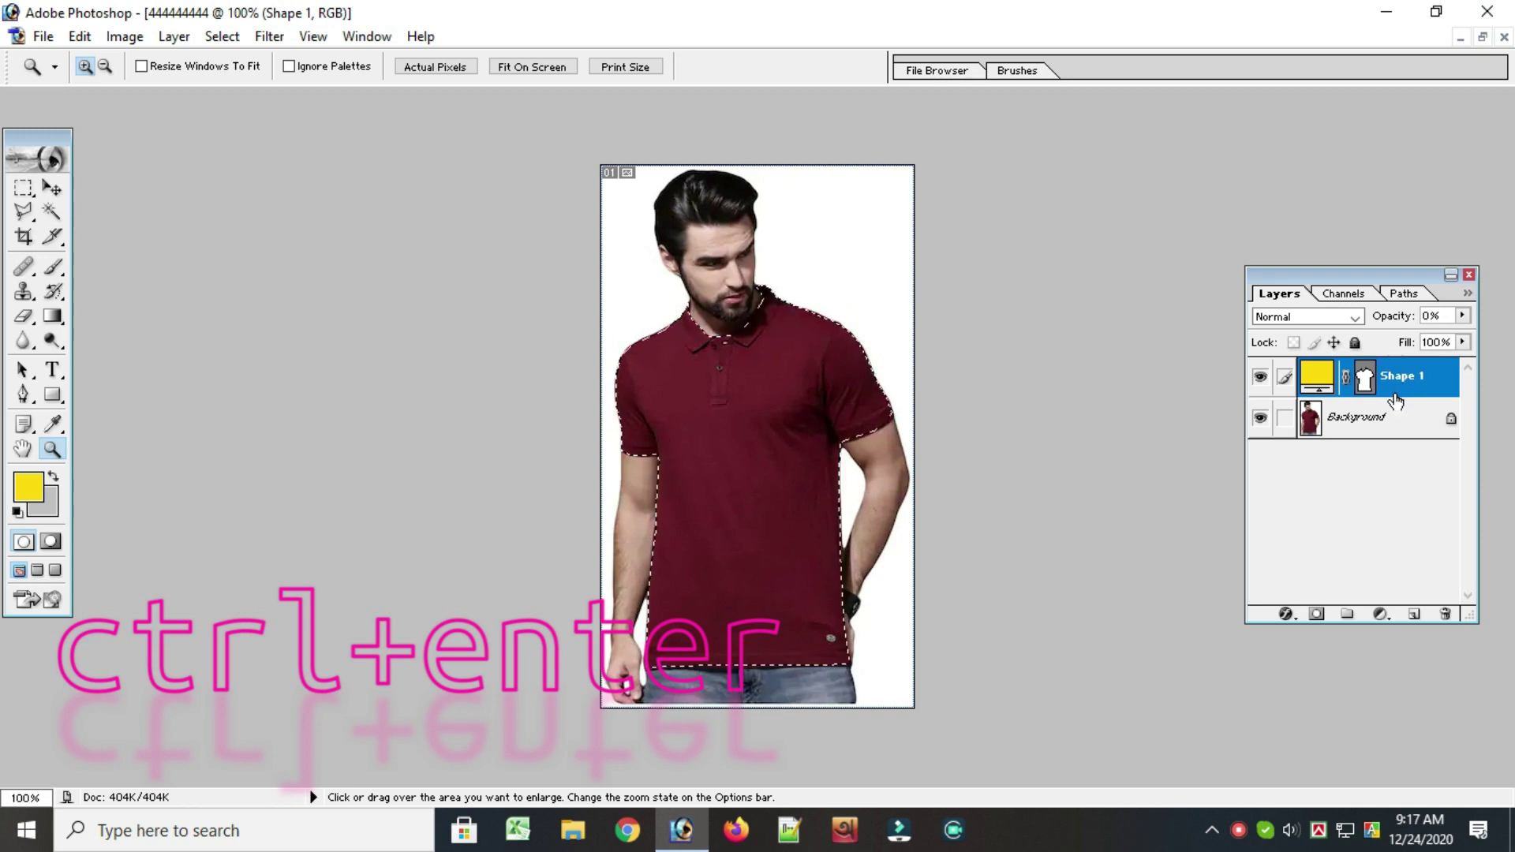
- Delete the Shape 1 layer while keeping the shirt selection active
{"action": "left_click", "coordinate": [1391, 406]}
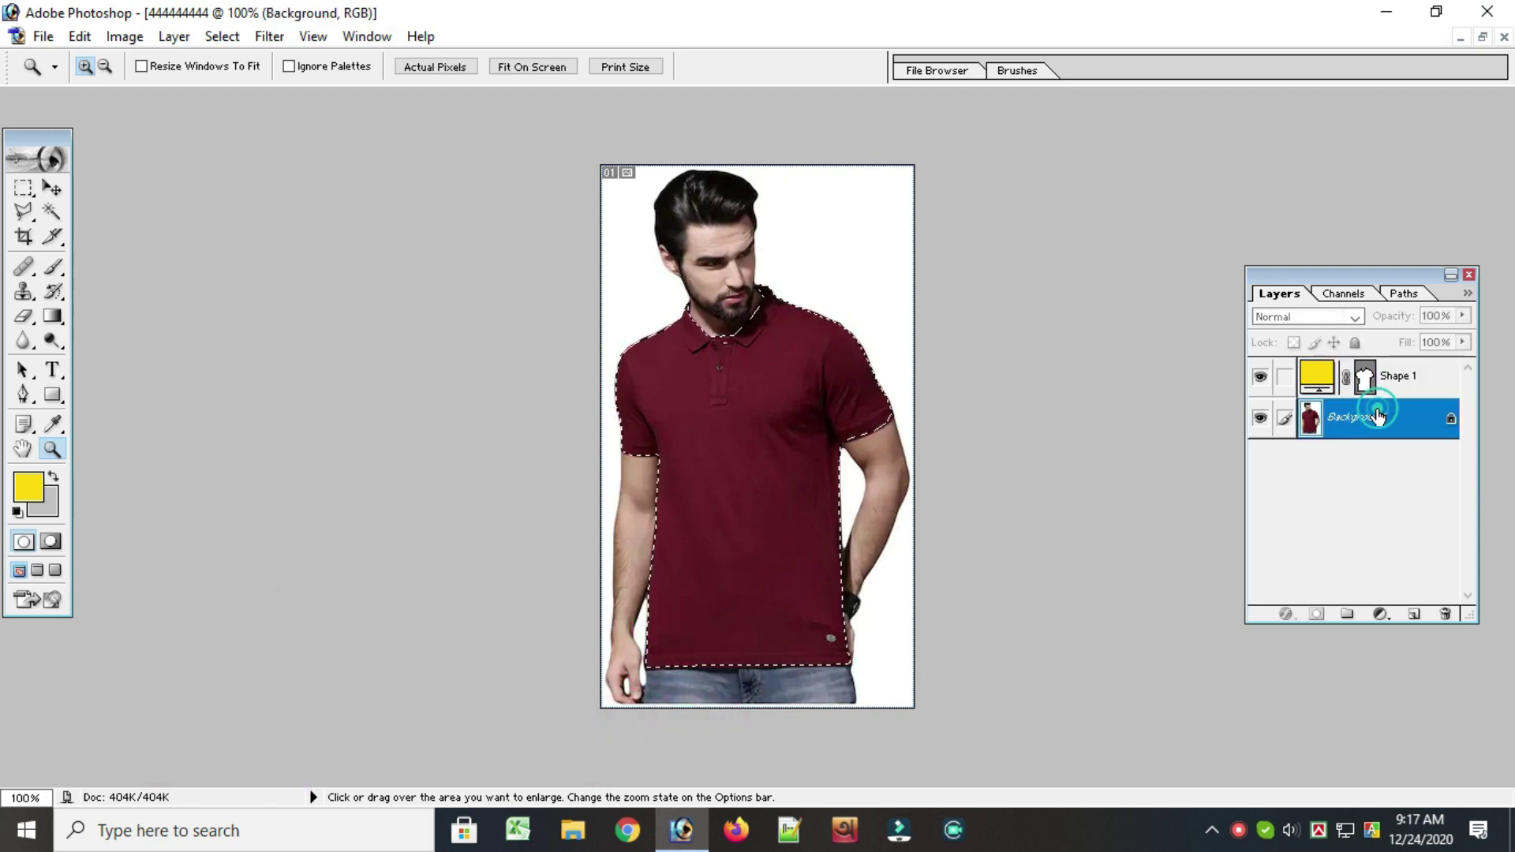
{"action": "right_click", "coordinate": [1379, 395]}
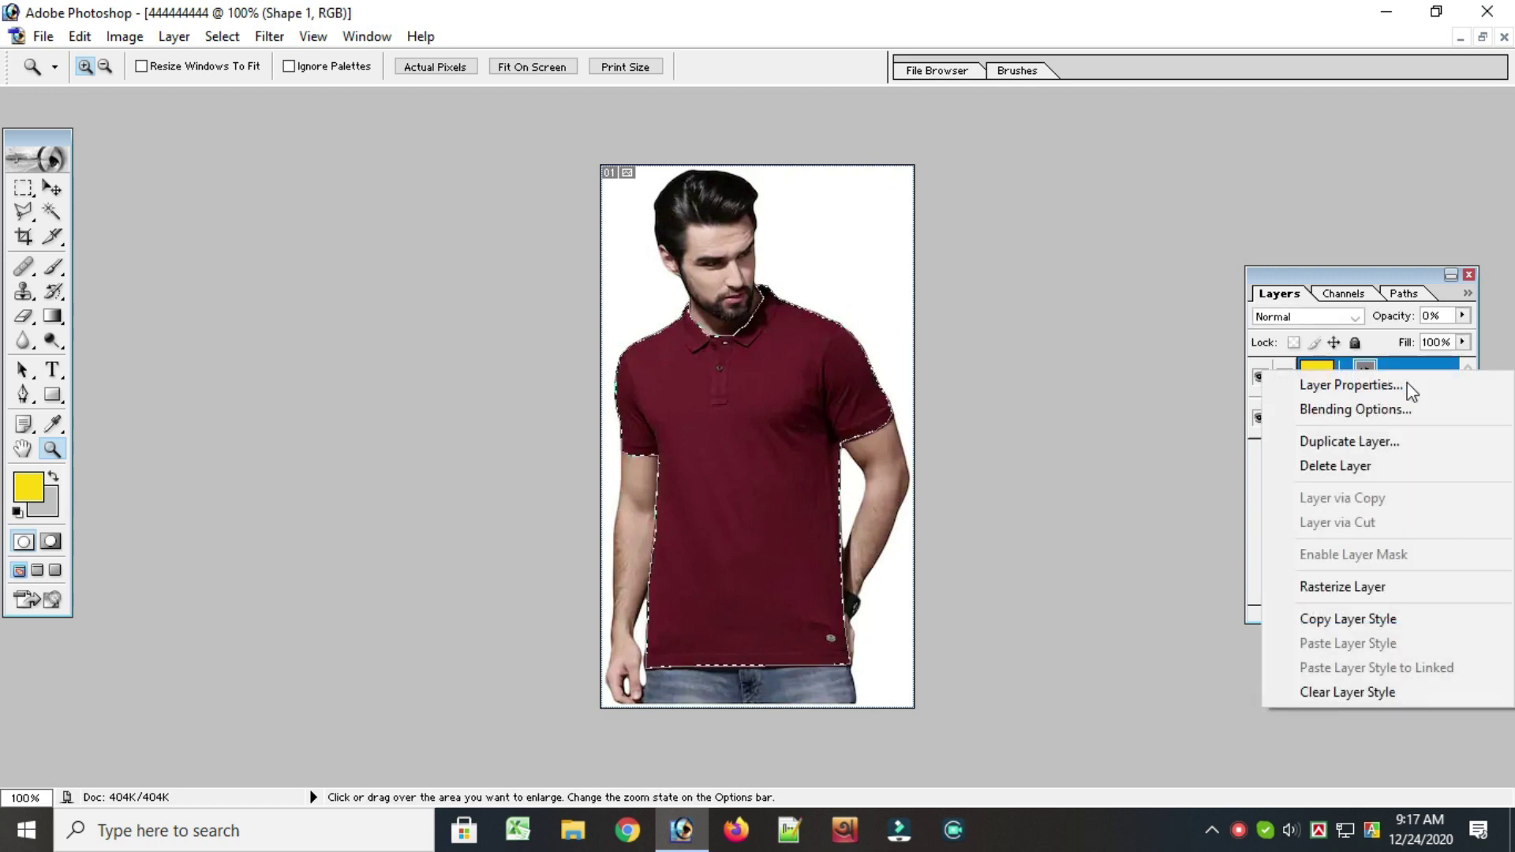
{"action": "left_click", "coordinate": [1333, 465]}
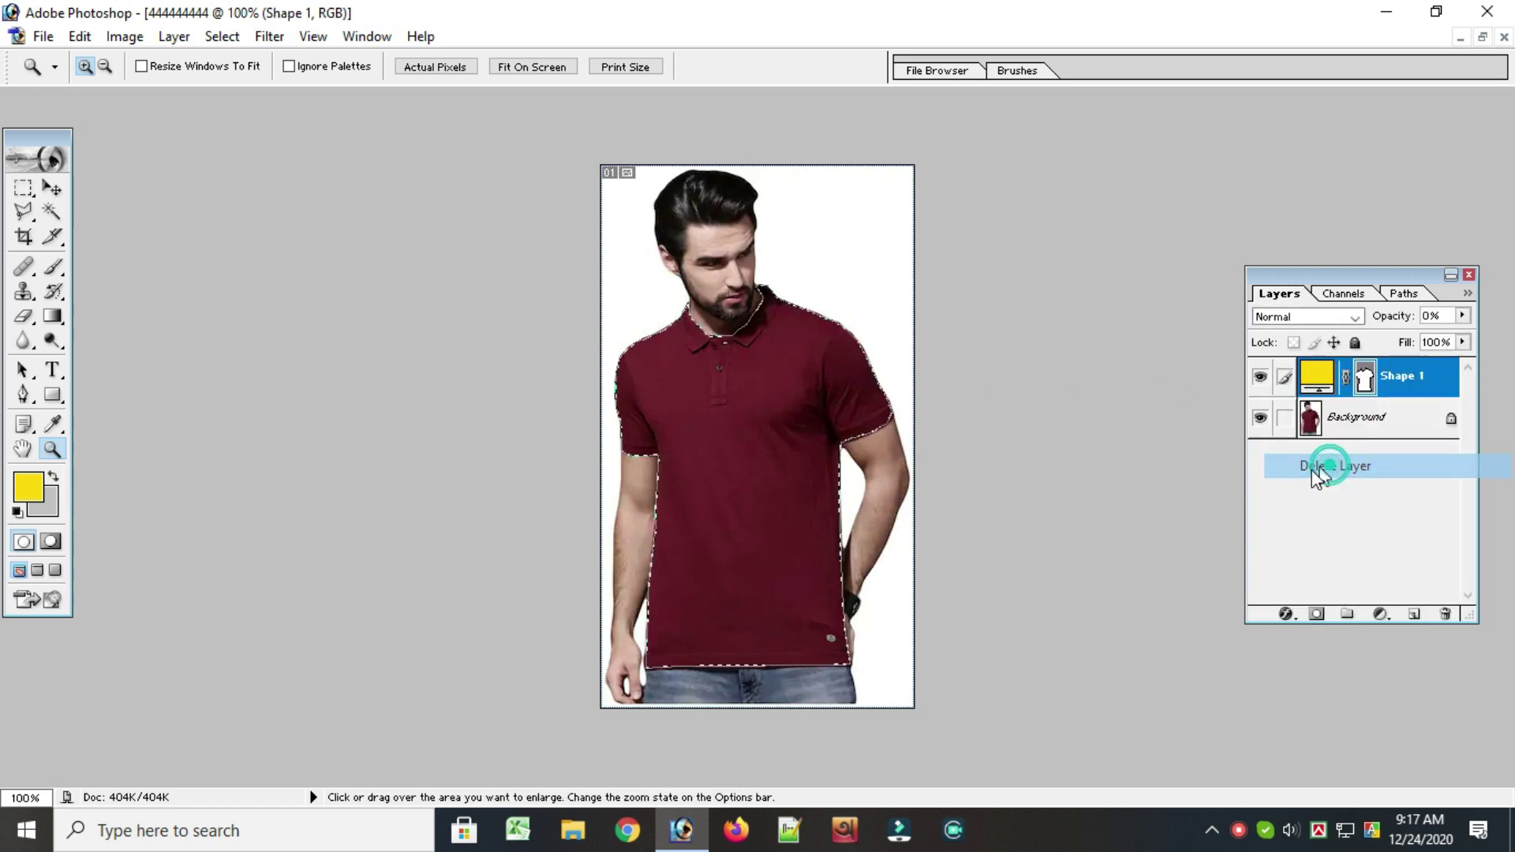
{"action": "left_click", "coordinate": [712, 324]}
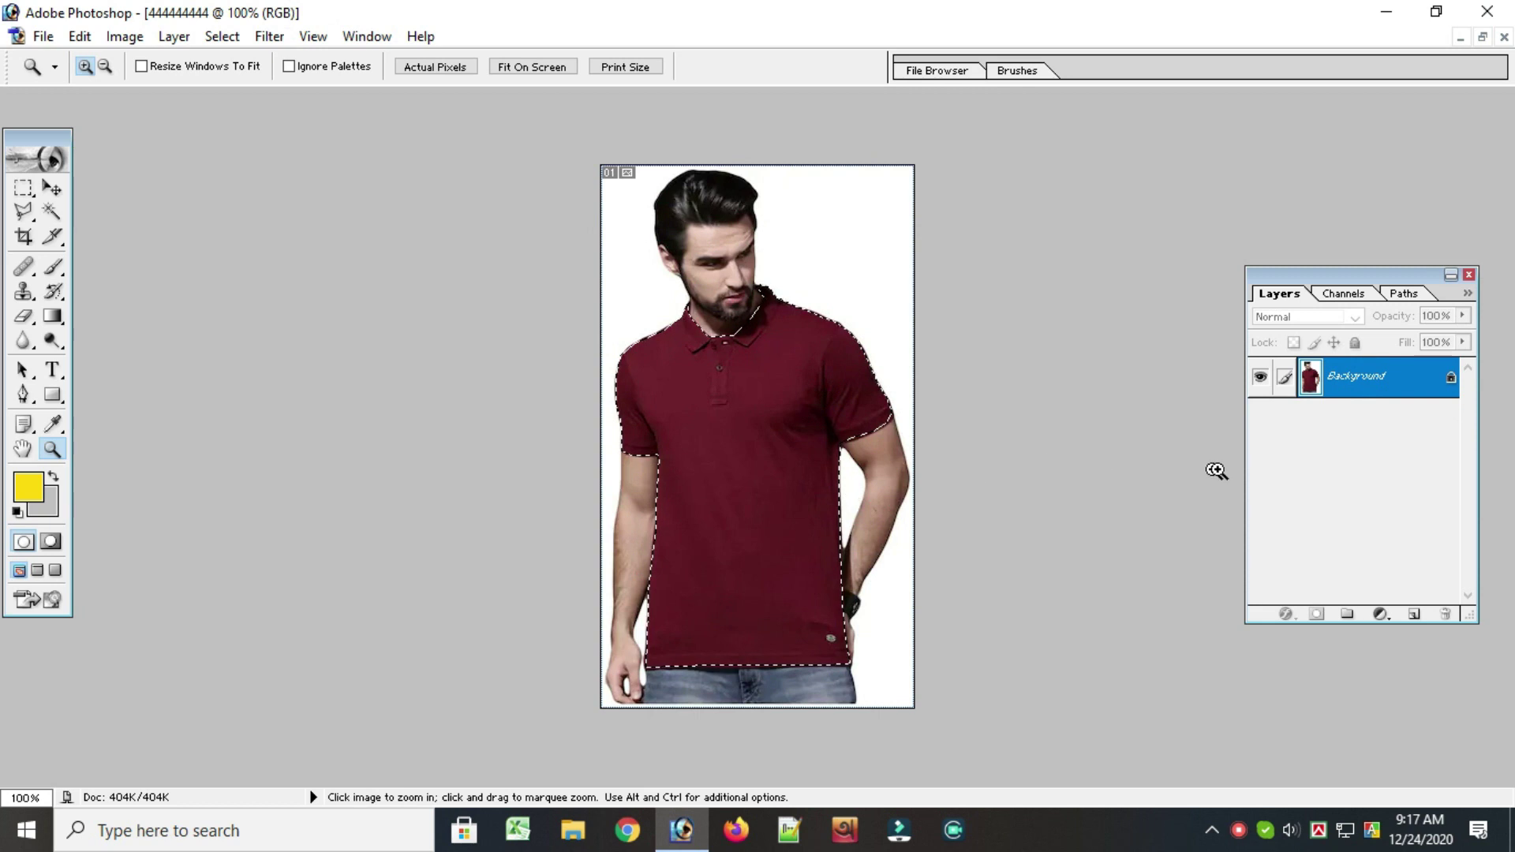
- Copy the selected shirt onto its own layer and hide the Background layer
{"action": "key", "text": "ctrl+j"}
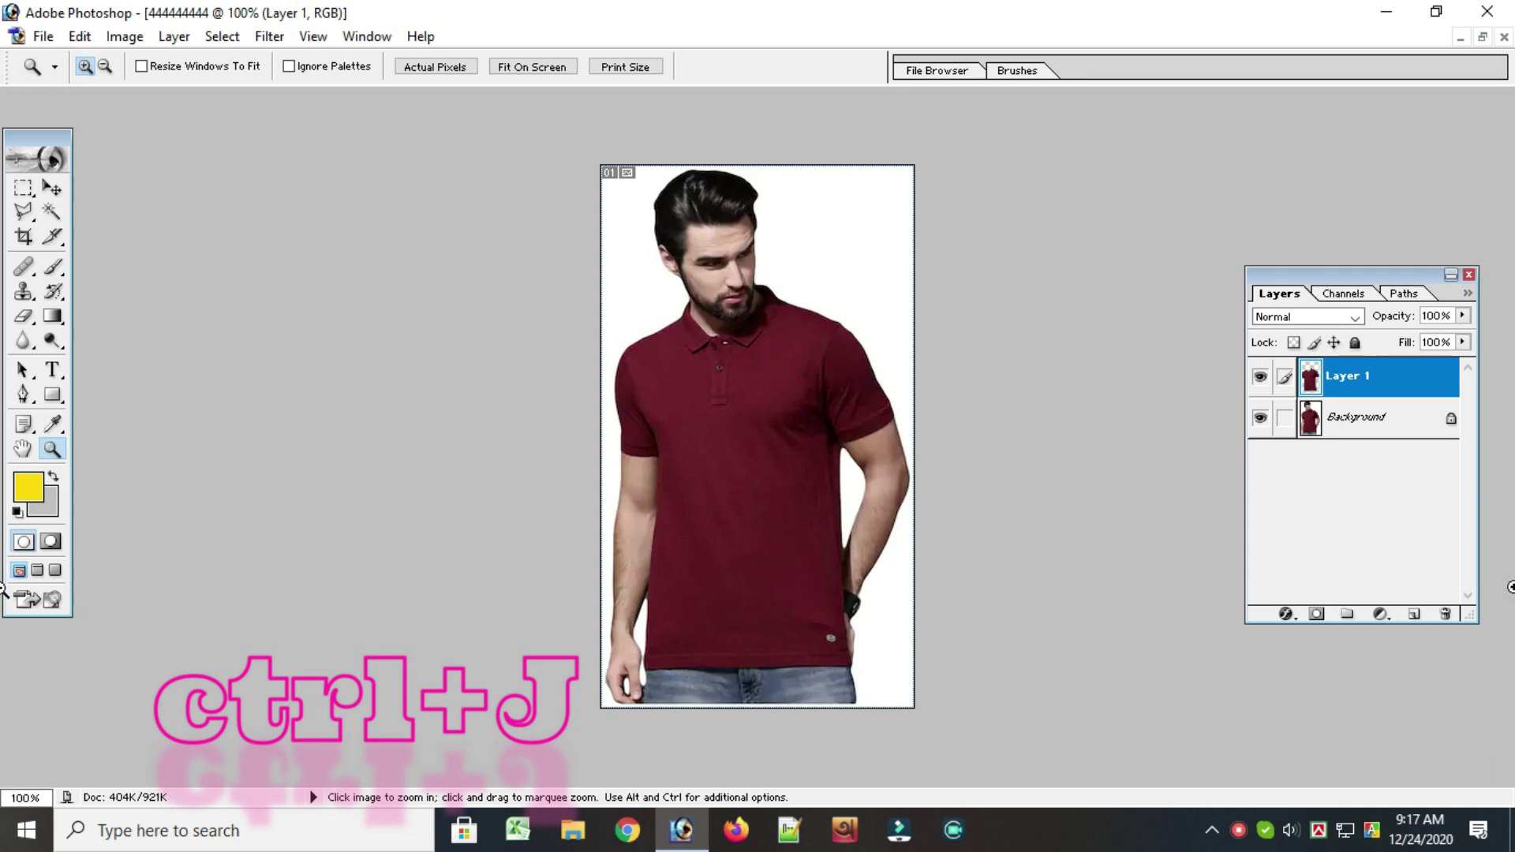
{"action": "left_click", "coordinate": [1365, 413]}
{"action": "left_click", "coordinate": [1355, 379]}
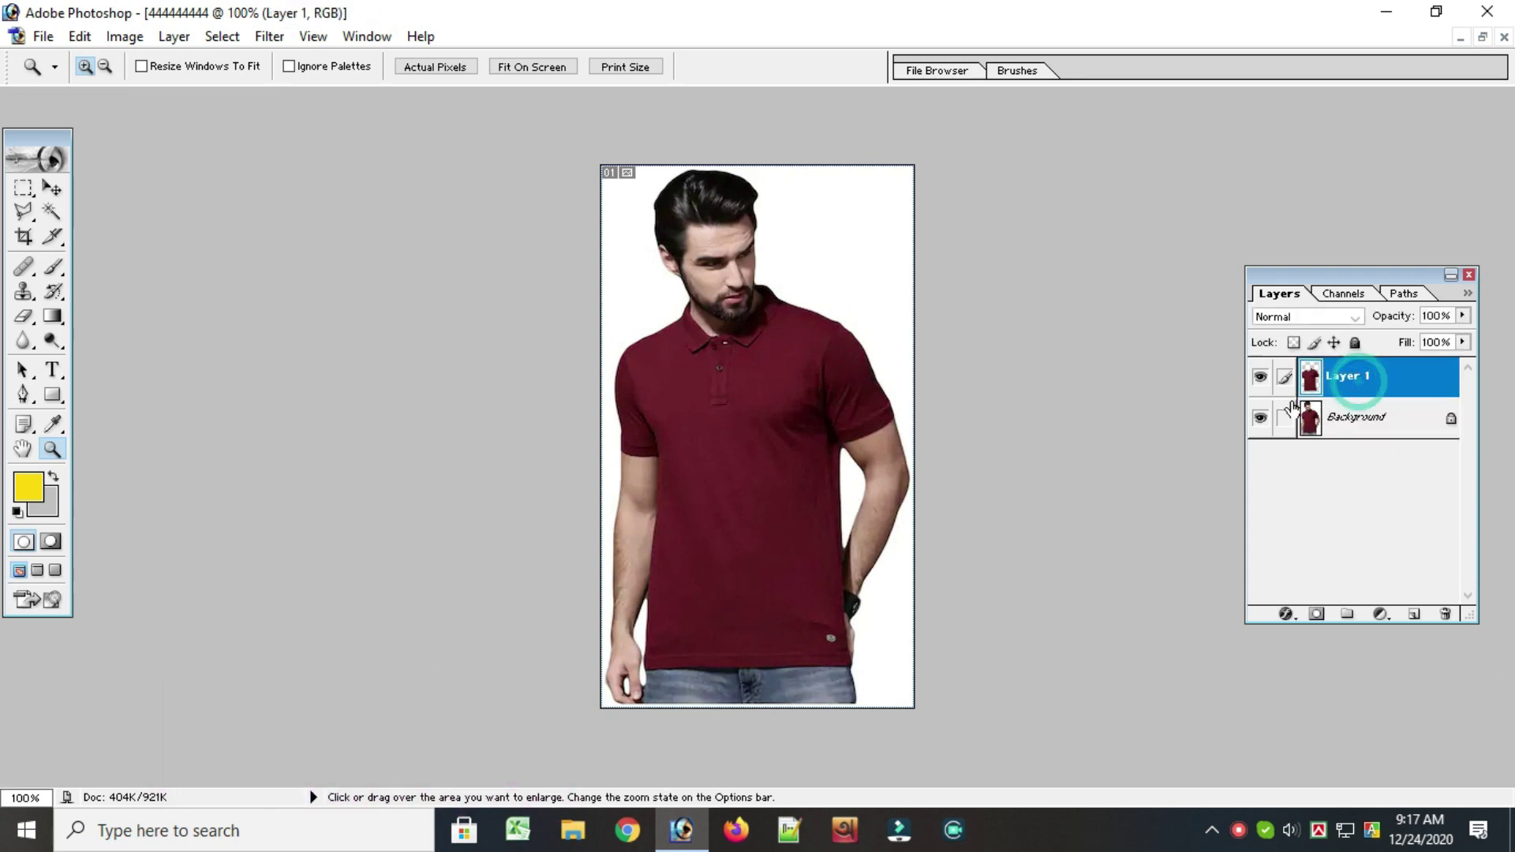
{"action": "left_click", "coordinate": [1260, 419]}
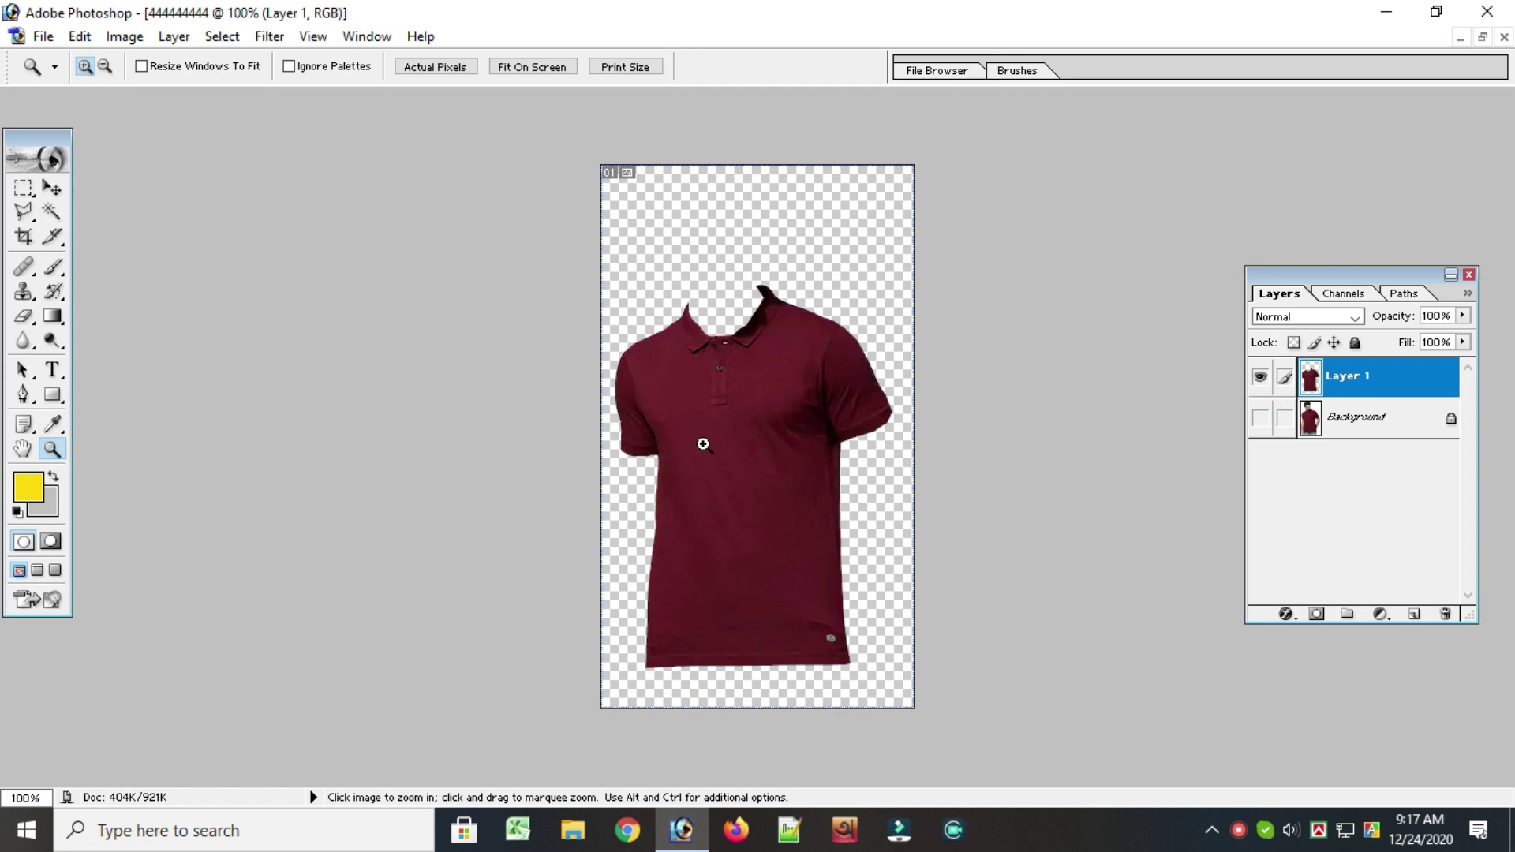
- Hide the Background layer again and make the shirt cutout on Layer 1 active
{"action": "left_click", "coordinate": [1354, 418]}
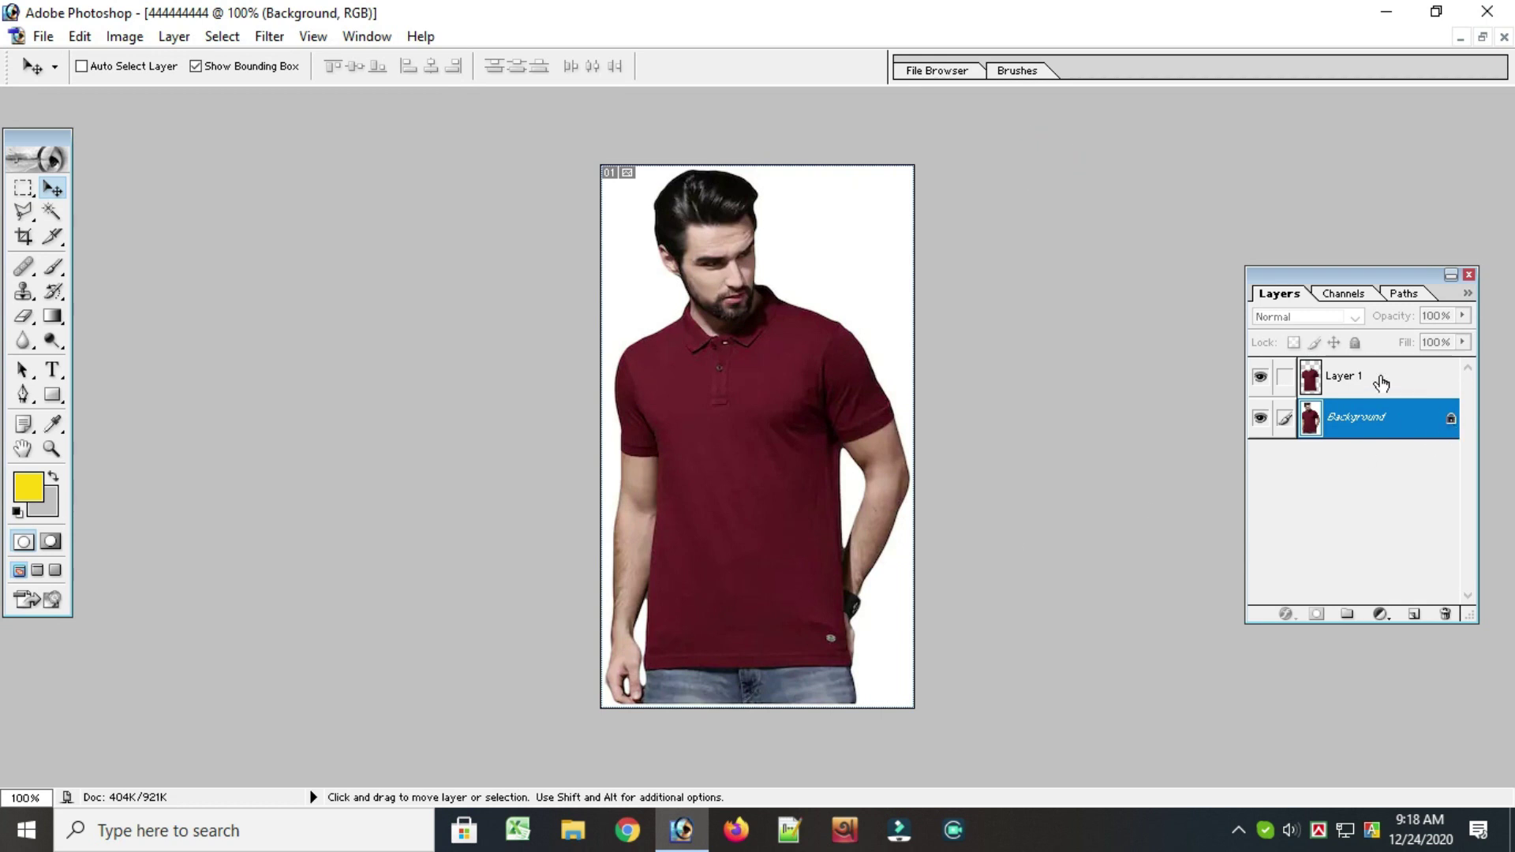
{"action": "left_click", "coordinate": [1381, 383]}
{"action": "left_click", "coordinate": [1329, 420]}
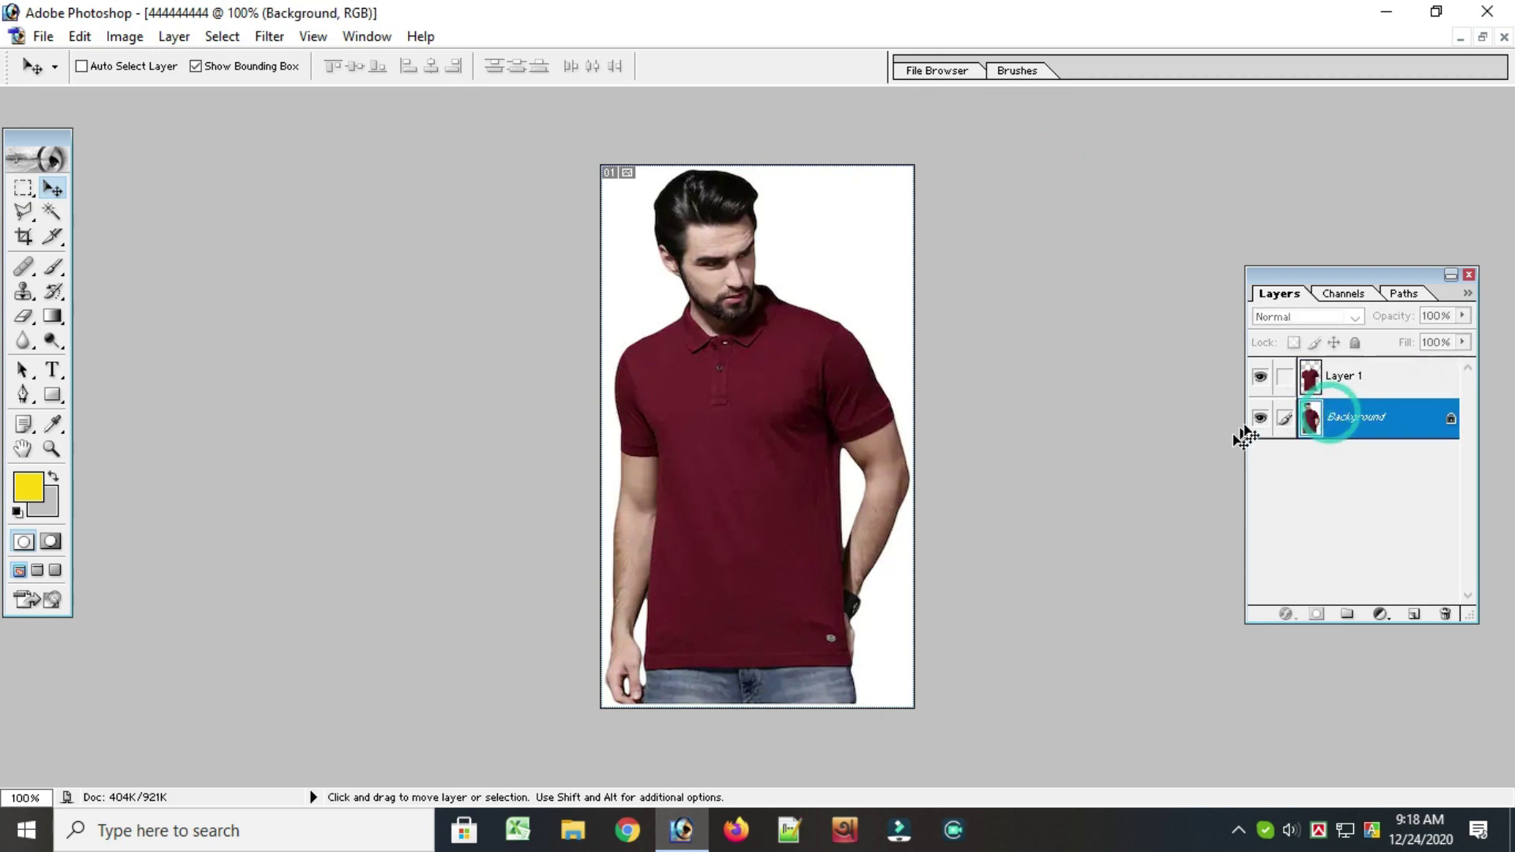
{"action": "left_click", "coordinate": [1260, 418]}
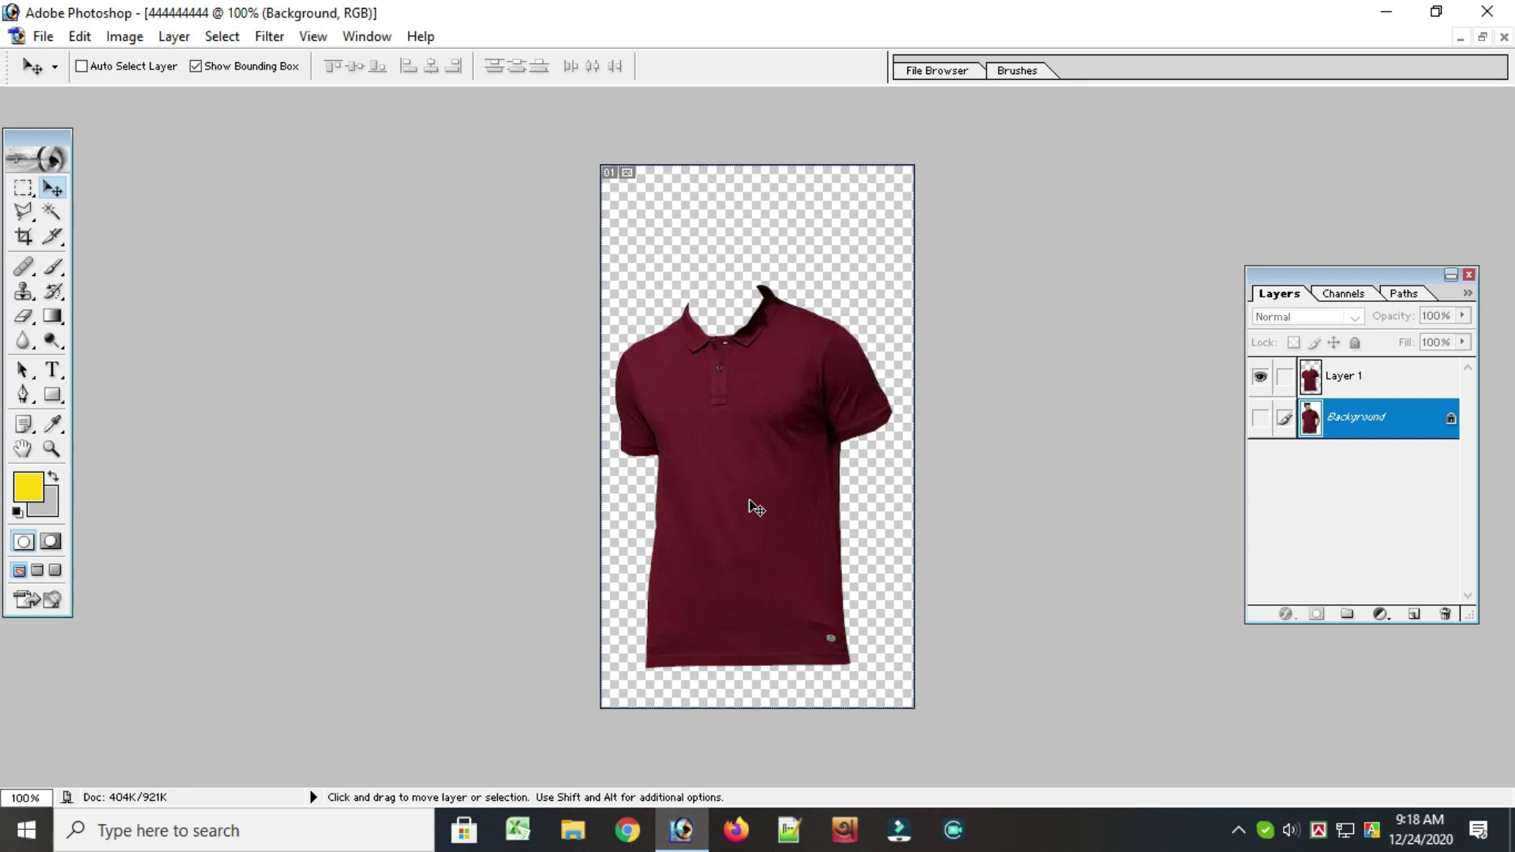
{"action": "left_click", "coordinate": [1353, 376]}
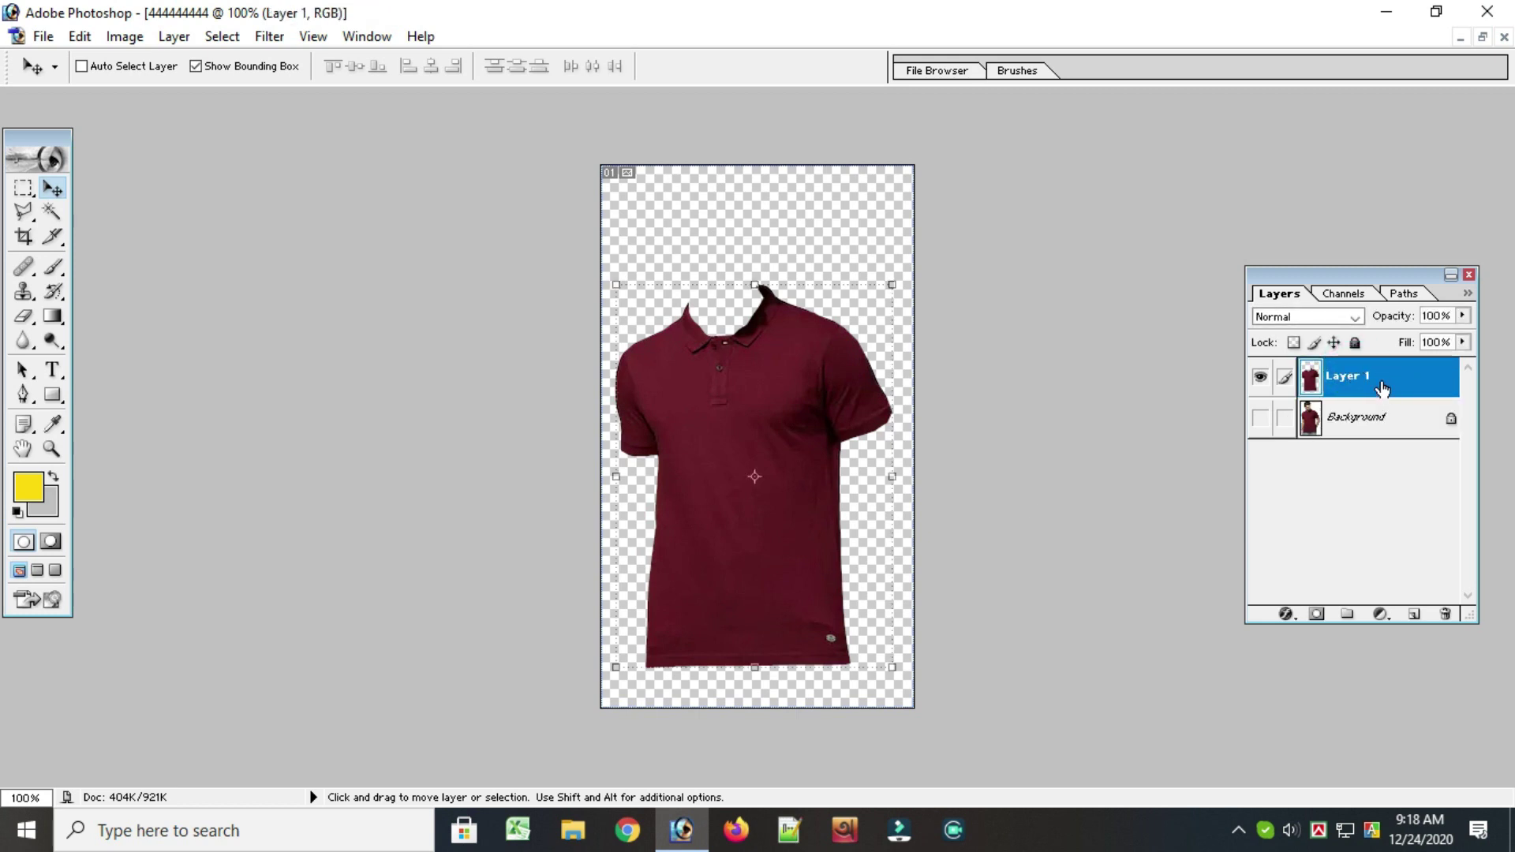
- Recolor the shirt cutout blue with Hue/Saturation by setting the hue to -111
{"action": "key", "text": "ctrl+u"}
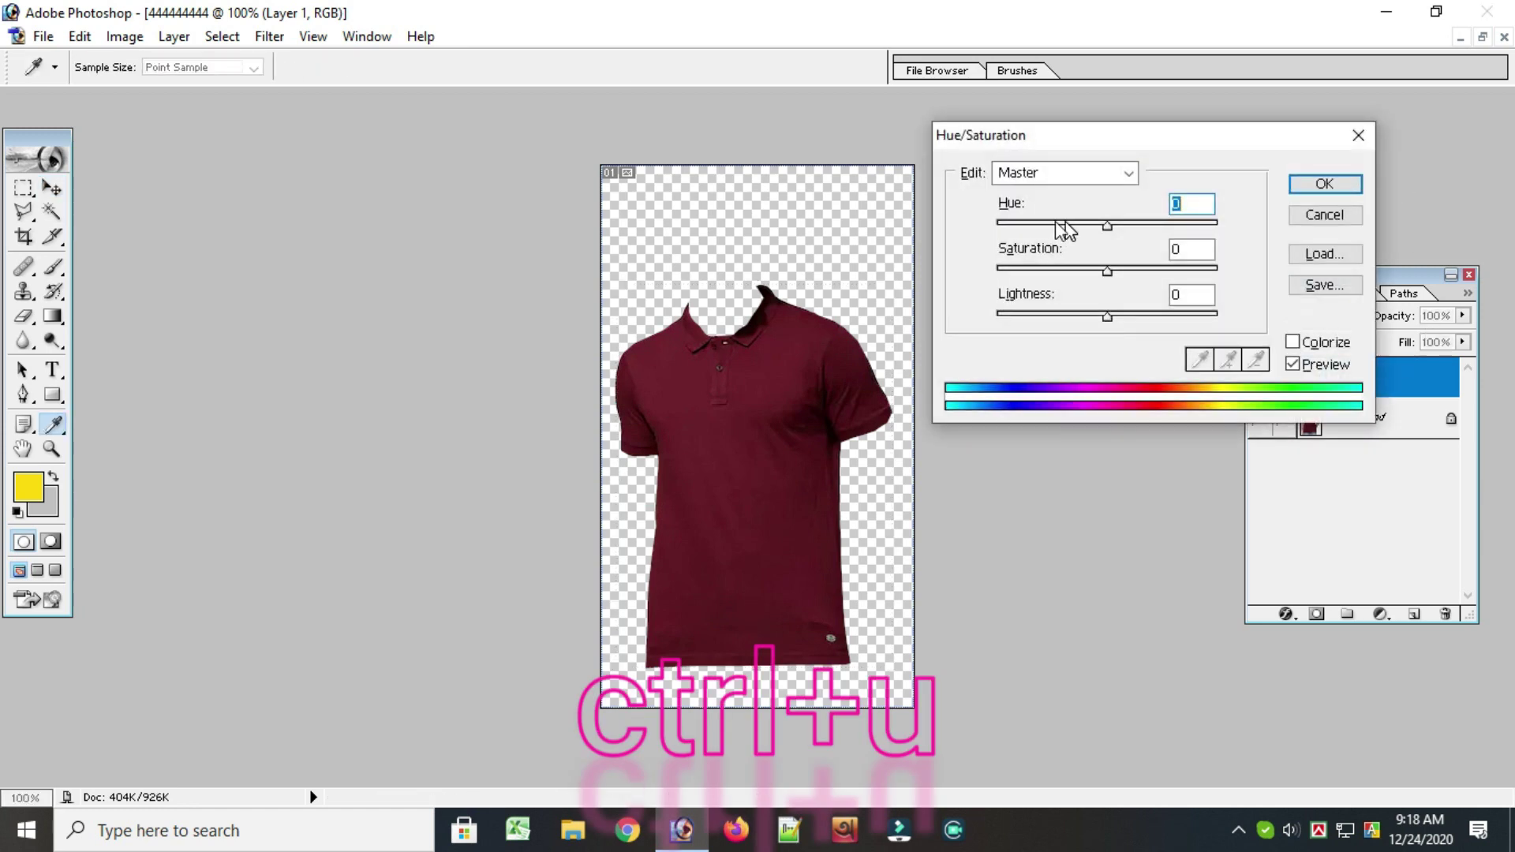
{"action": "left_click_drag", "start_coordinate": [999, 224], "coordinate": [1208, 225]}
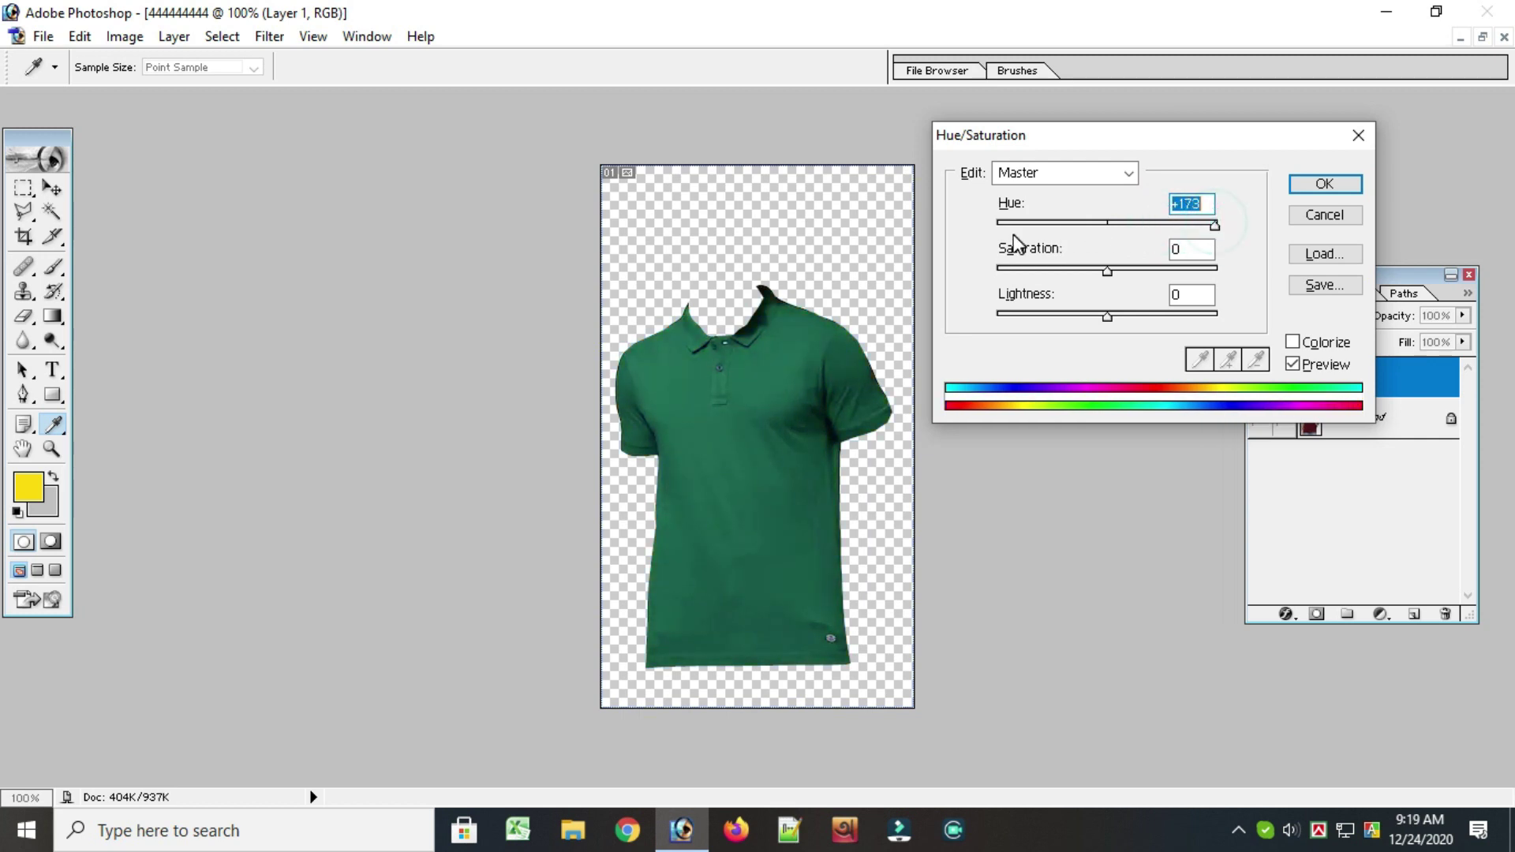
{"action": "left_click", "coordinate": [1027, 224]}
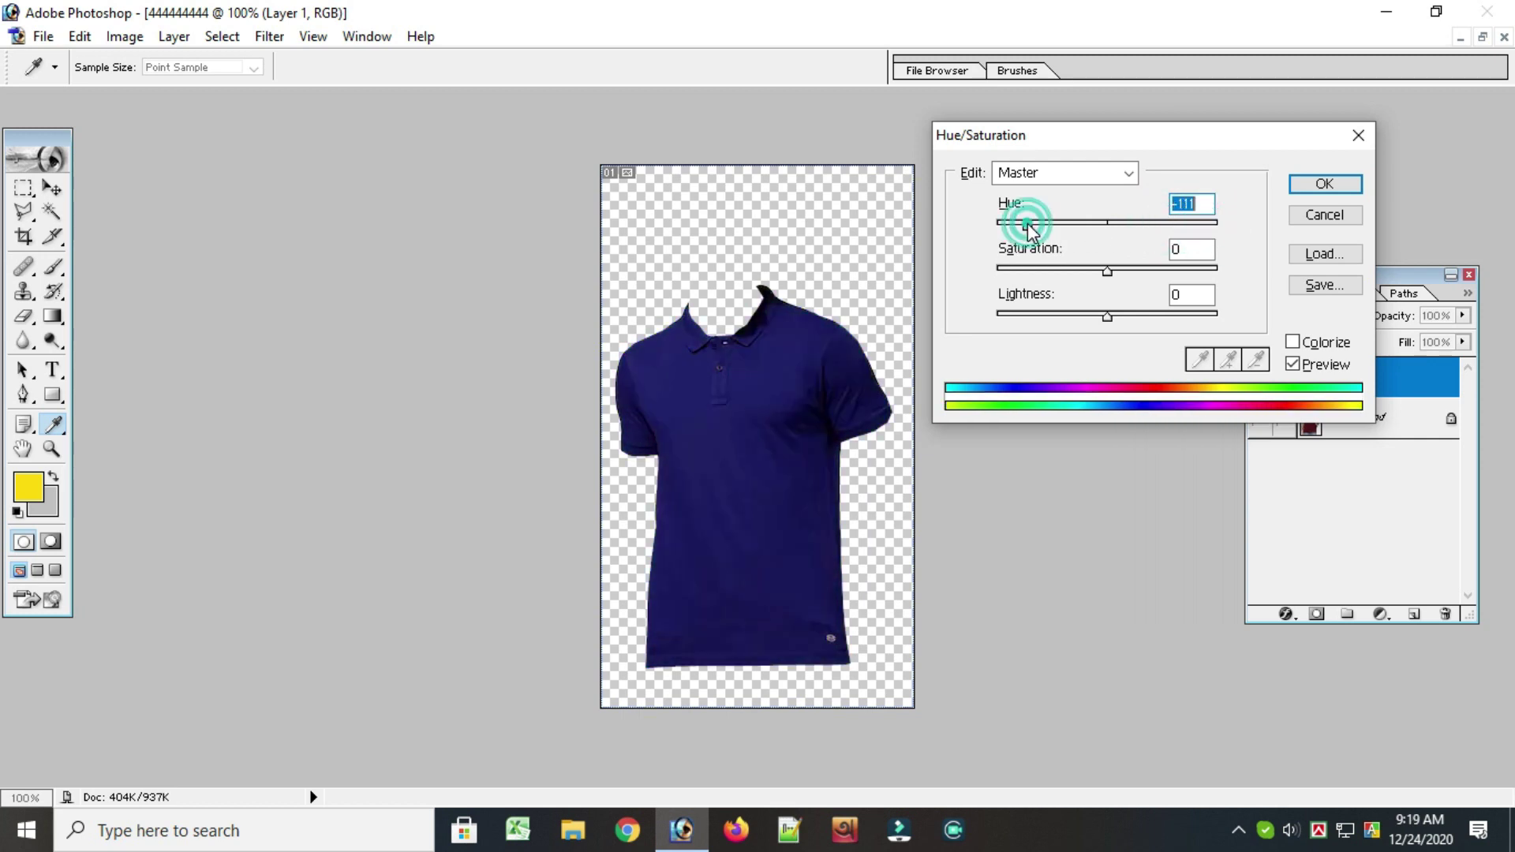
- Raise the shirt's saturation for a more intense blue and apply the Hue/Saturation adjustment
{"action": "left_click", "coordinate": [1078, 269]}
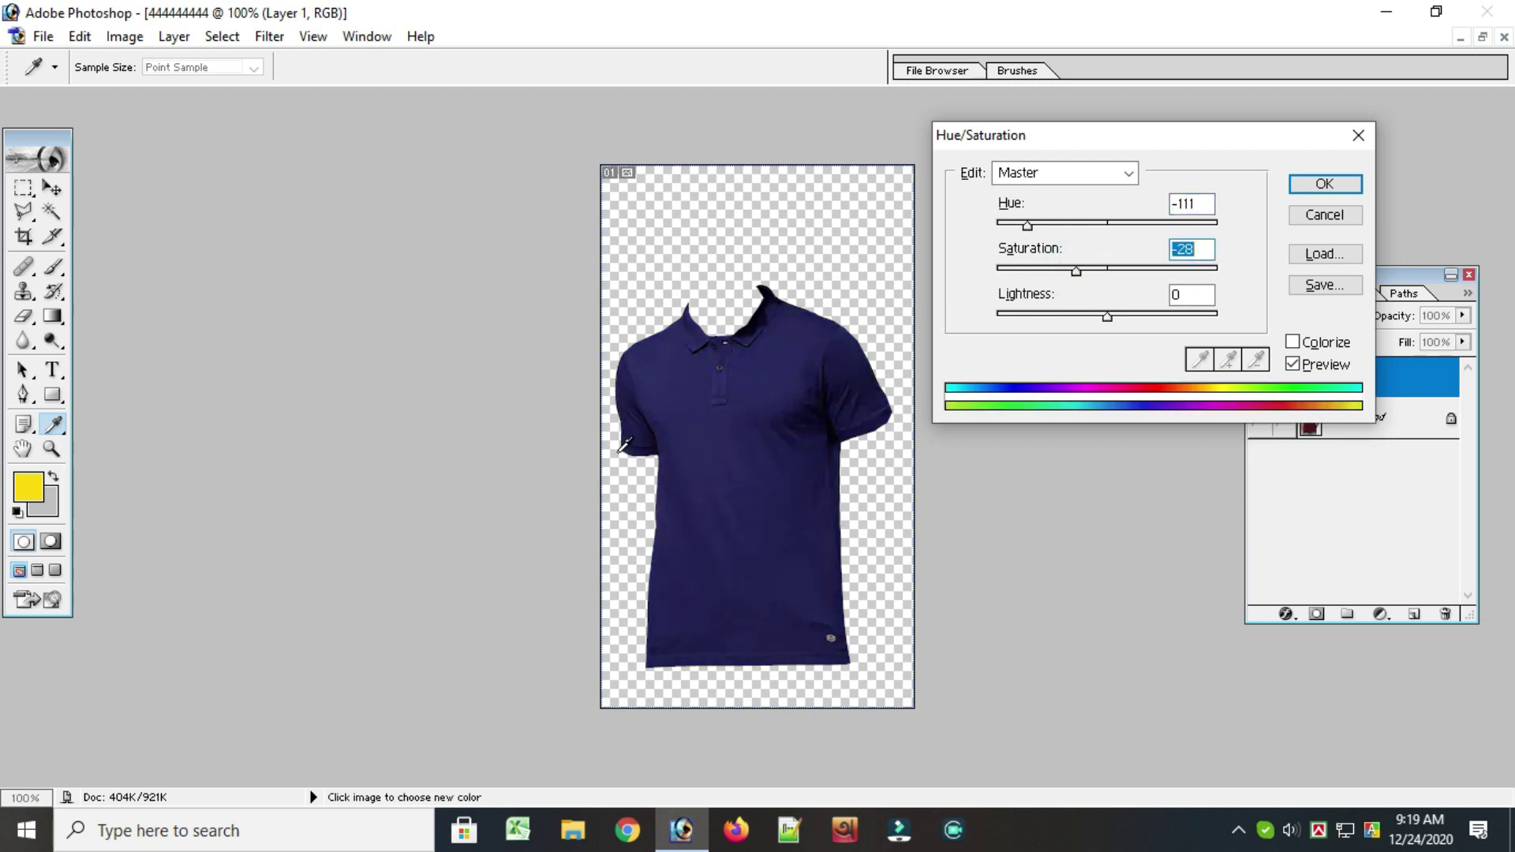
{"action": "left_click", "coordinate": [1152, 269]}
{"action": "left_click", "coordinate": [1184, 269]}
{"action": "left_click_drag", "start_coordinate": [1129, 268], "coordinate": [1172, 273]}
{"action": "left_click", "coordinate": [1143, 269]}
{"action": "key", "text": "v"}
{"action": "left_click", "coordinate": [1300, 188]}
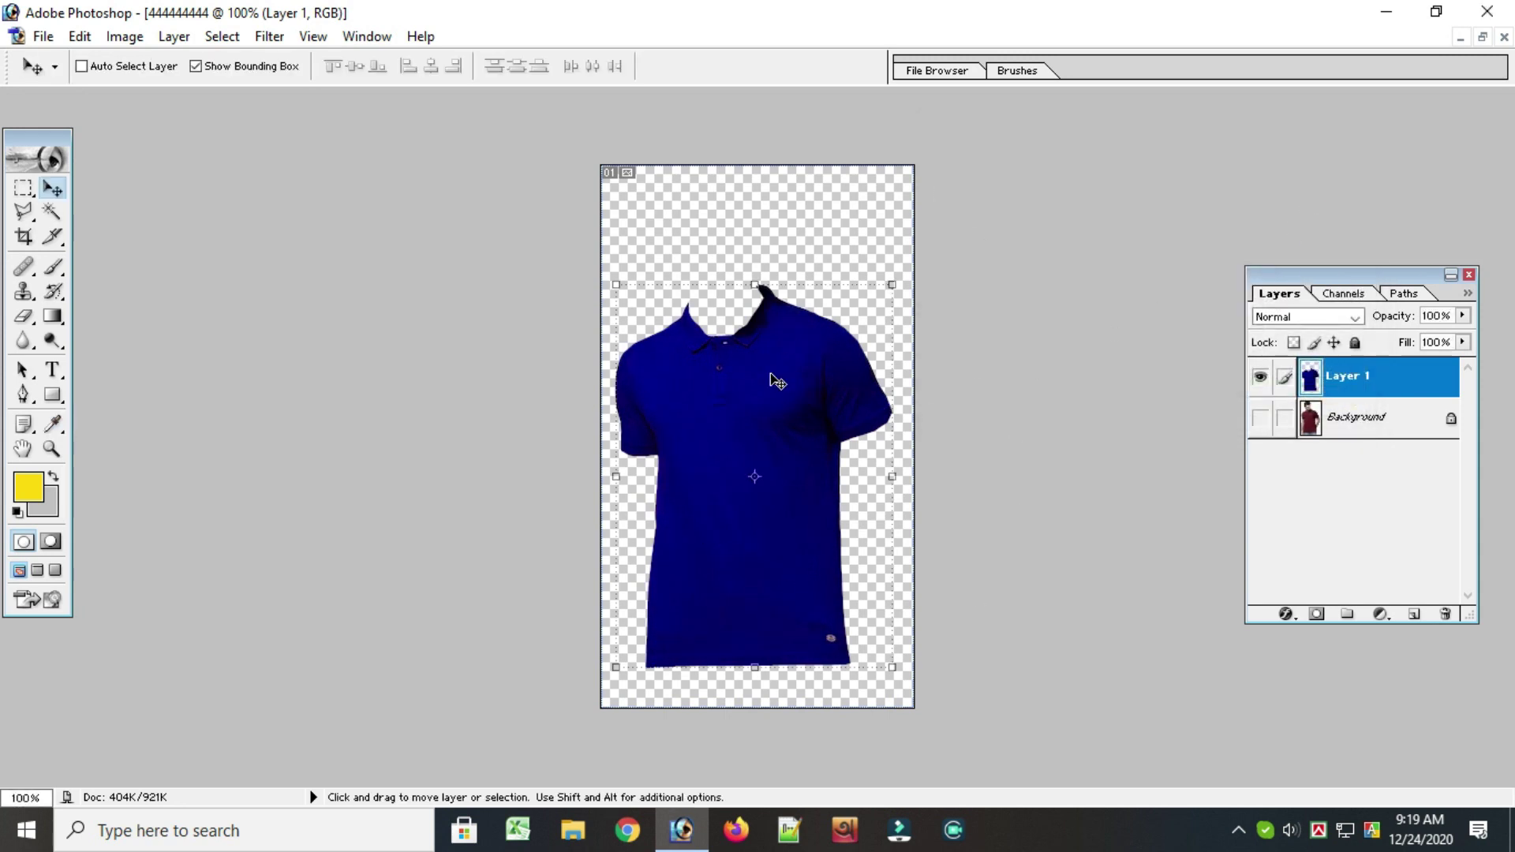
{"action": "left_click", "coordinate": [784, 406]}
{"action": "key", "text": "ctrl+t"}
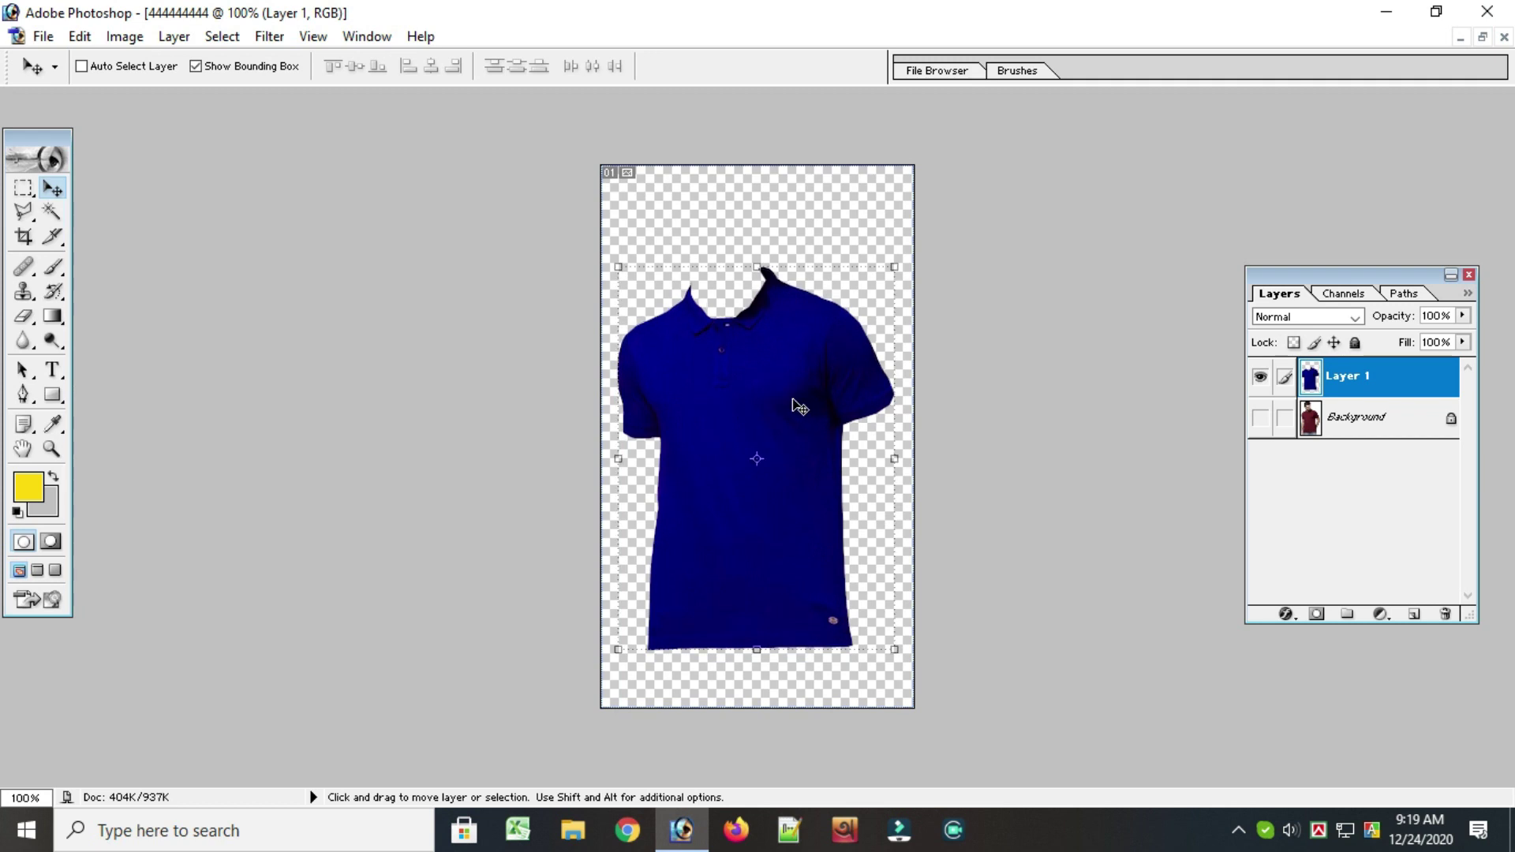
{"action": "key", "text": "alt"}
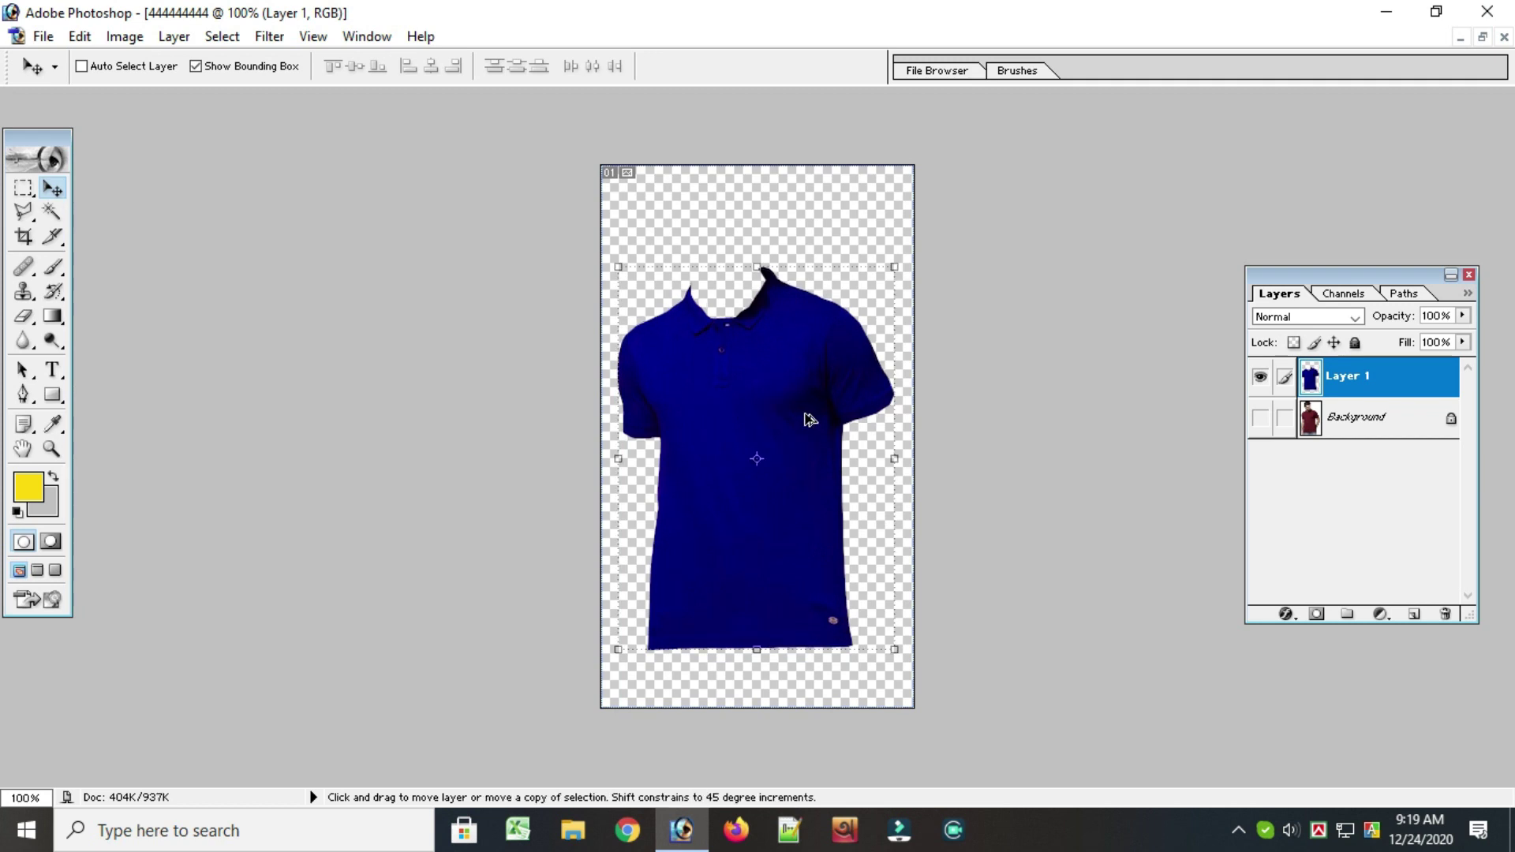
{"action": "key", "text": "ctrl+alt+z"}
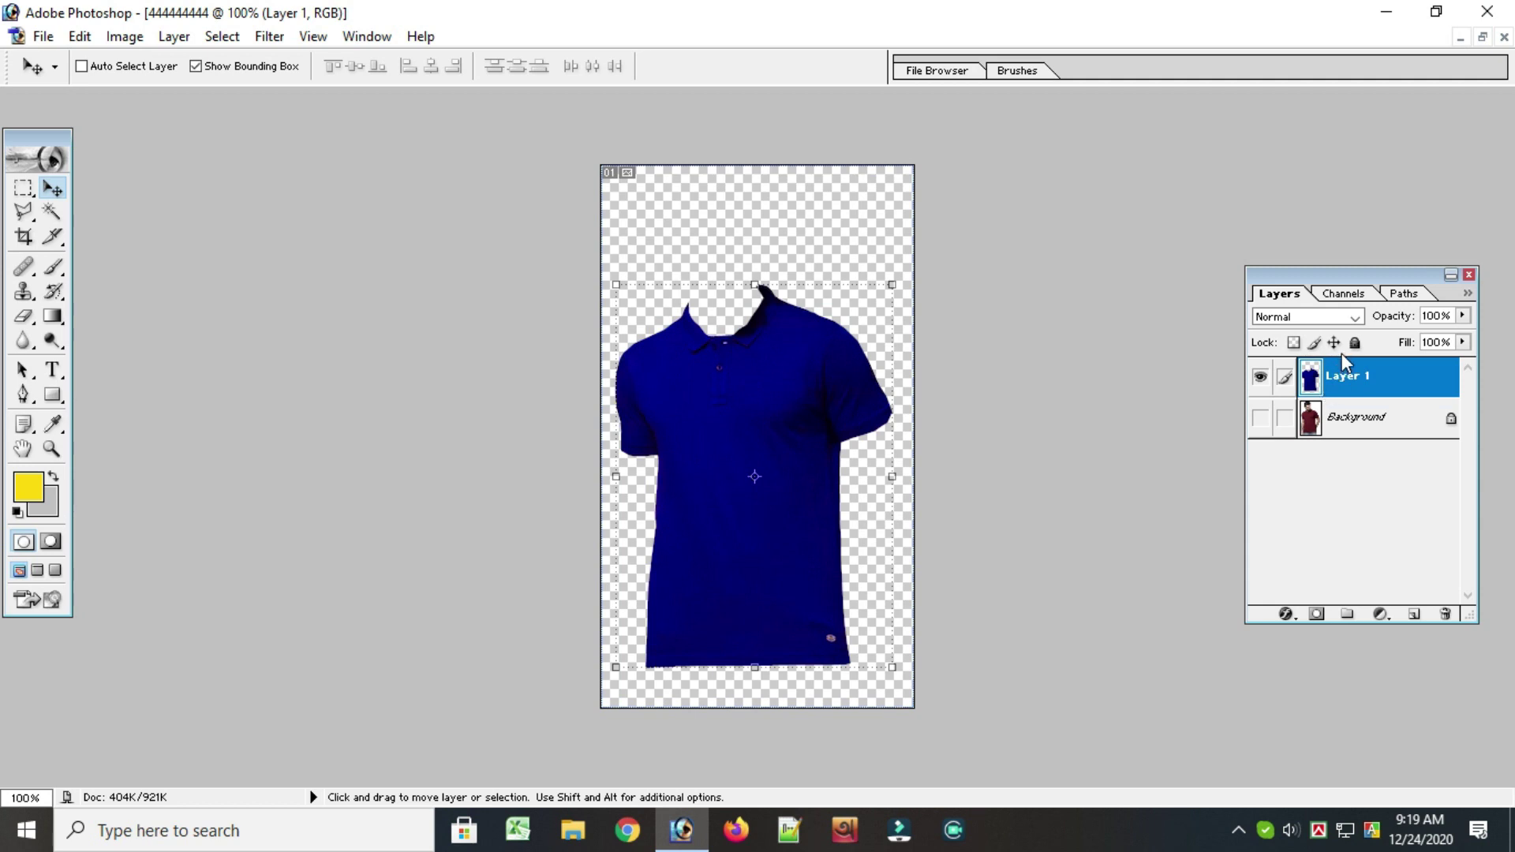
- Show the Background layer to view the blue shirt on the original photo
{"action": "left_click", "coordinate": [1344, 427]}
{"action": "left_click", "coordinate": [1360, 393]}
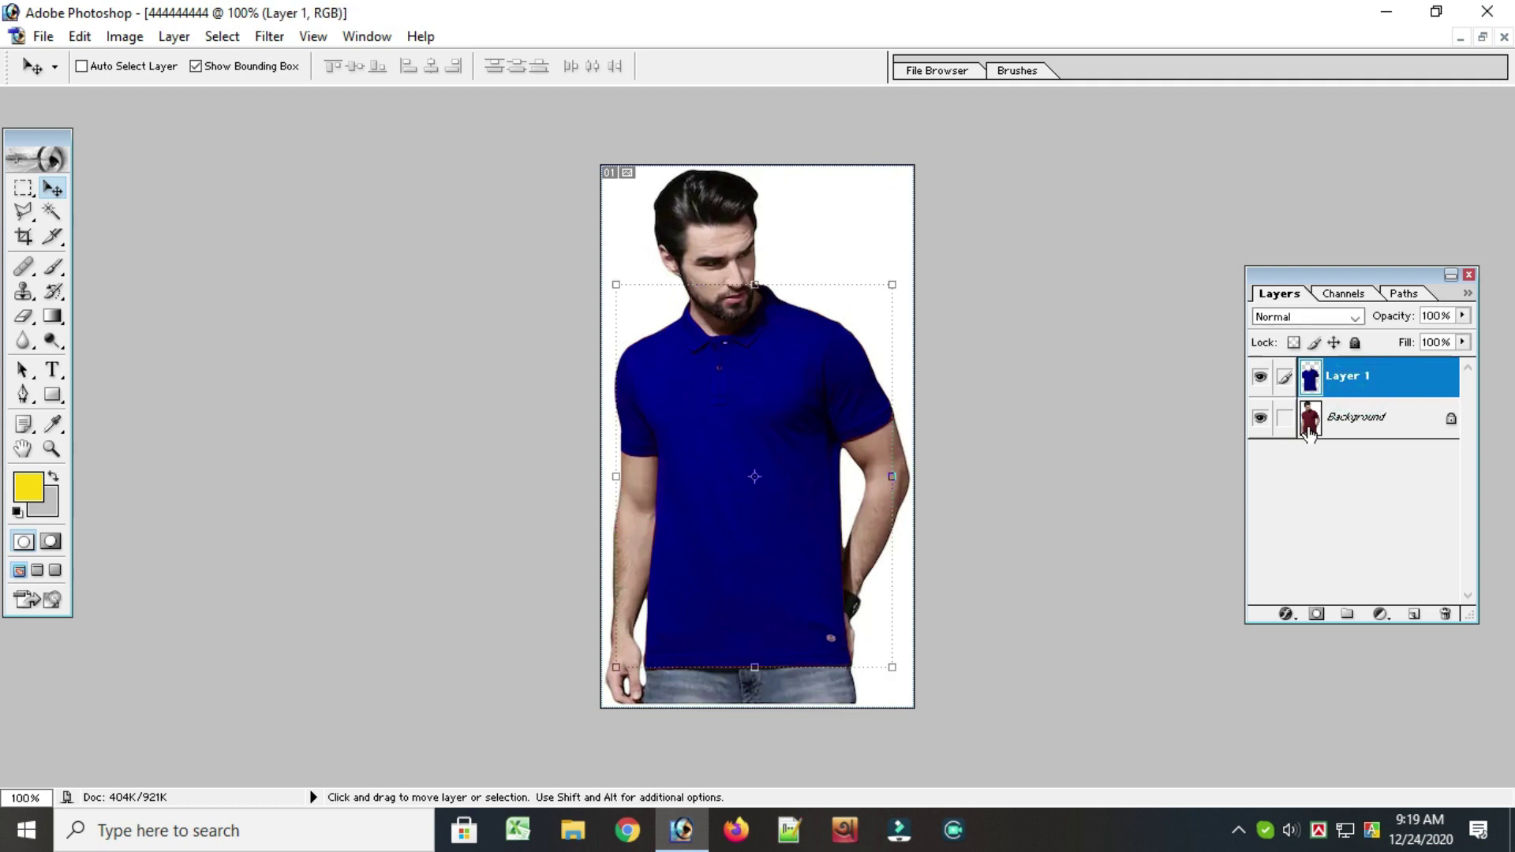
{"action": "left_click", "coordinate": [1260, 418]}
{"action": "left_click", "coordinate": [1339, 426]}
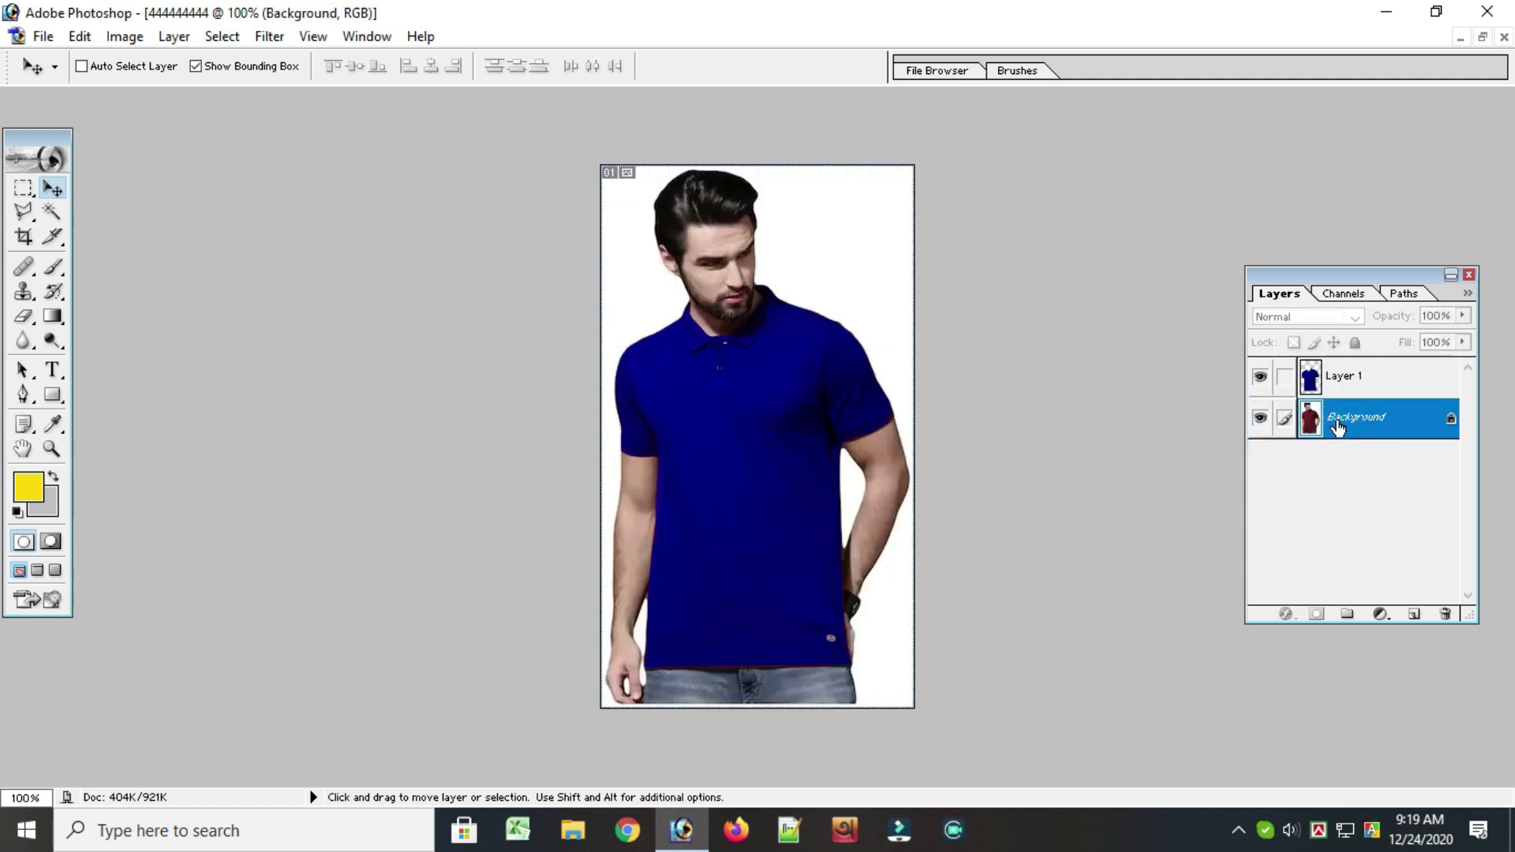
{"action": "left_click", "coordinate": [1354, 385]}
- Toggle the blue shirt layer's visibility to compare it with the original maroon shirt
{"action": "left_click", "coordinate": [1260, 378]}
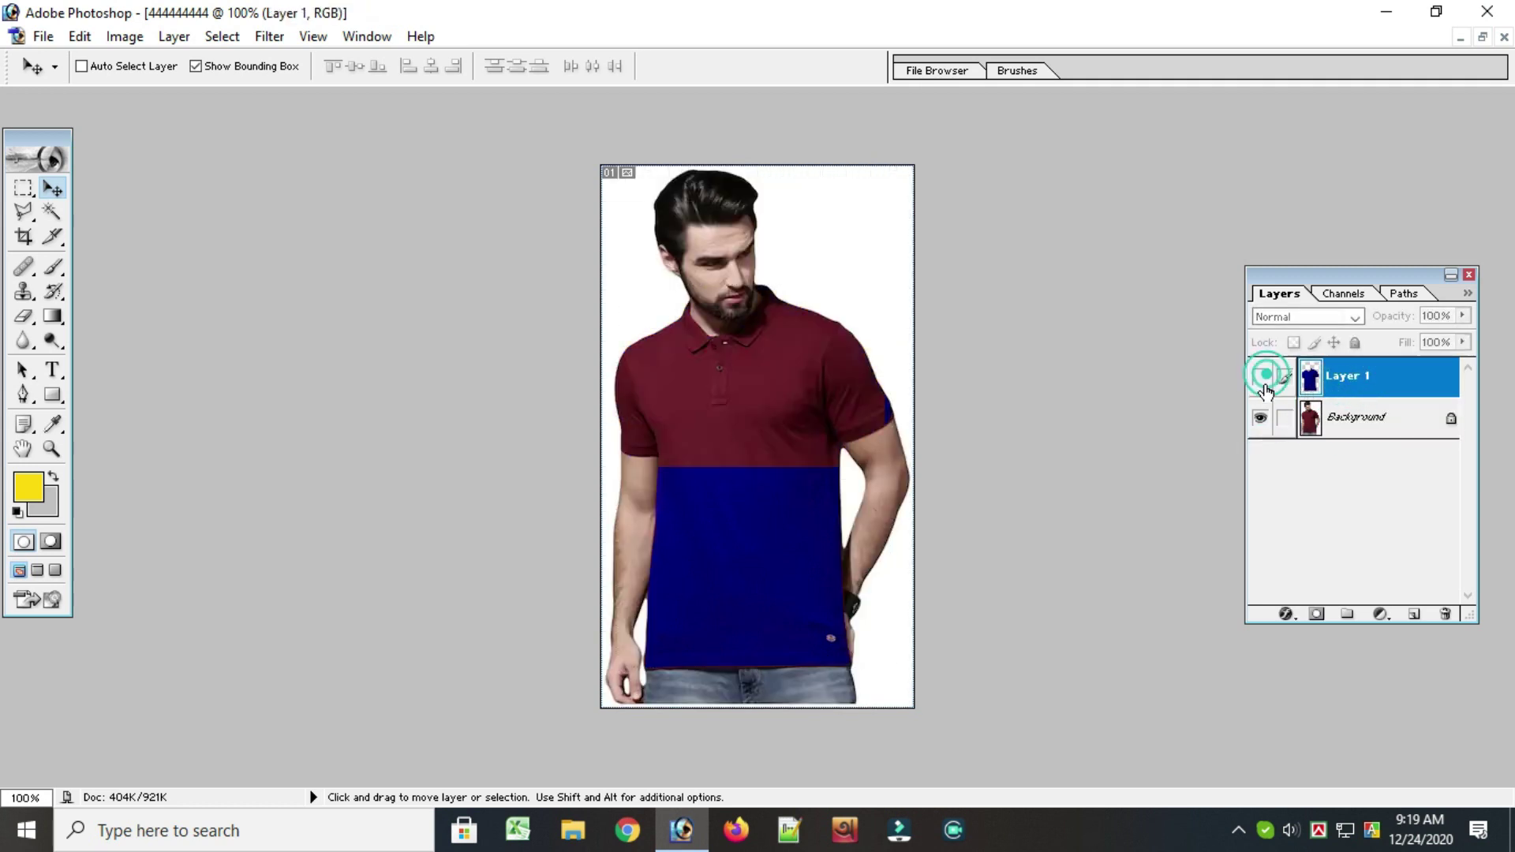
{"action": "left_click", "coordinate": [1383, 422]}
{"action": "left_click", "coordinate": [1365, 382]}
{"action": "left_click", "coordinate": [1354, 420]}
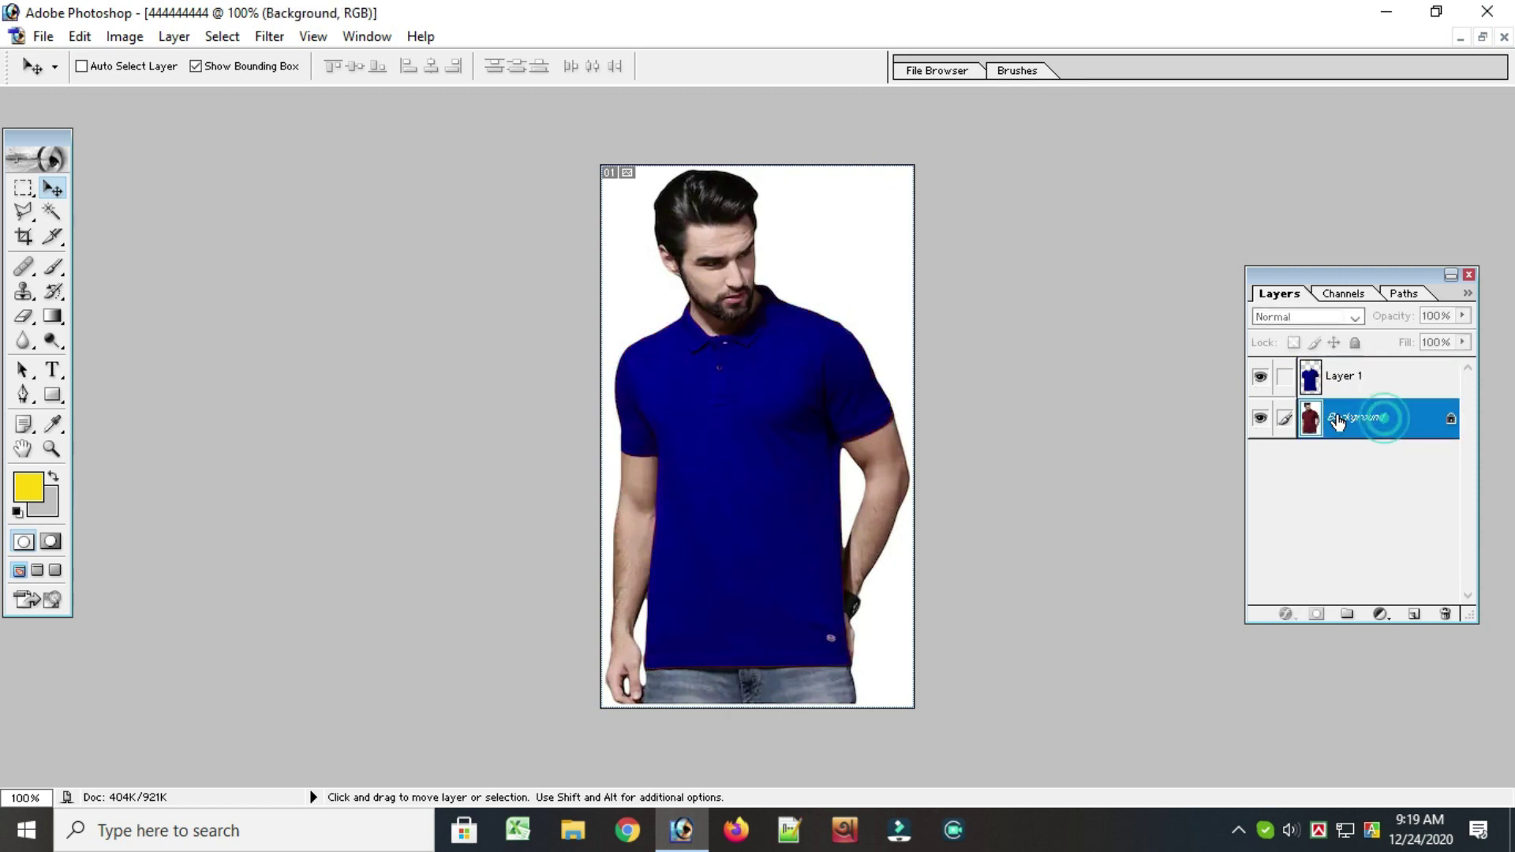
{"action": "left_click", "coordinate": [1262, 378]}
{"action": "left_click", "coordinate": [1261, 379]}
{"action": "left_click", "coordinate": [1261, 382]}
{"action": "left_click", "coordinate": [1261, 380]}
{"action": "left_click", "coordinate": [1261, 381]}
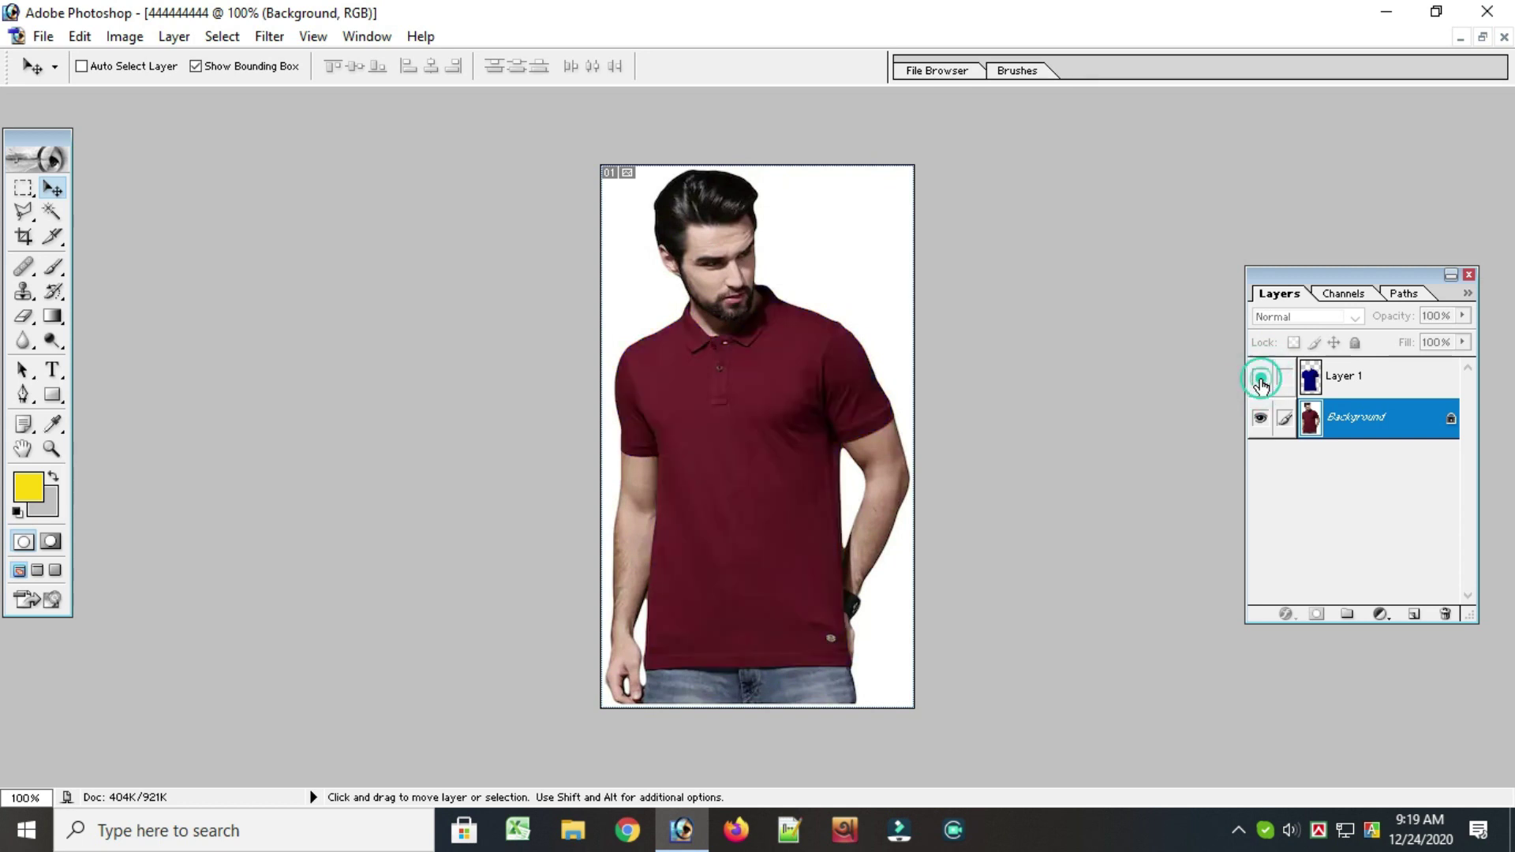
{"action": "left_click", "coordinate": [1261, 381]}
{"action": "left_click", "coordinate": [1261, 382]}
- Restore the shirt document to a floating window, make Layer 1 active and hide the Background layer
{"action": "left_click", "coordinate": [1482, 38]}
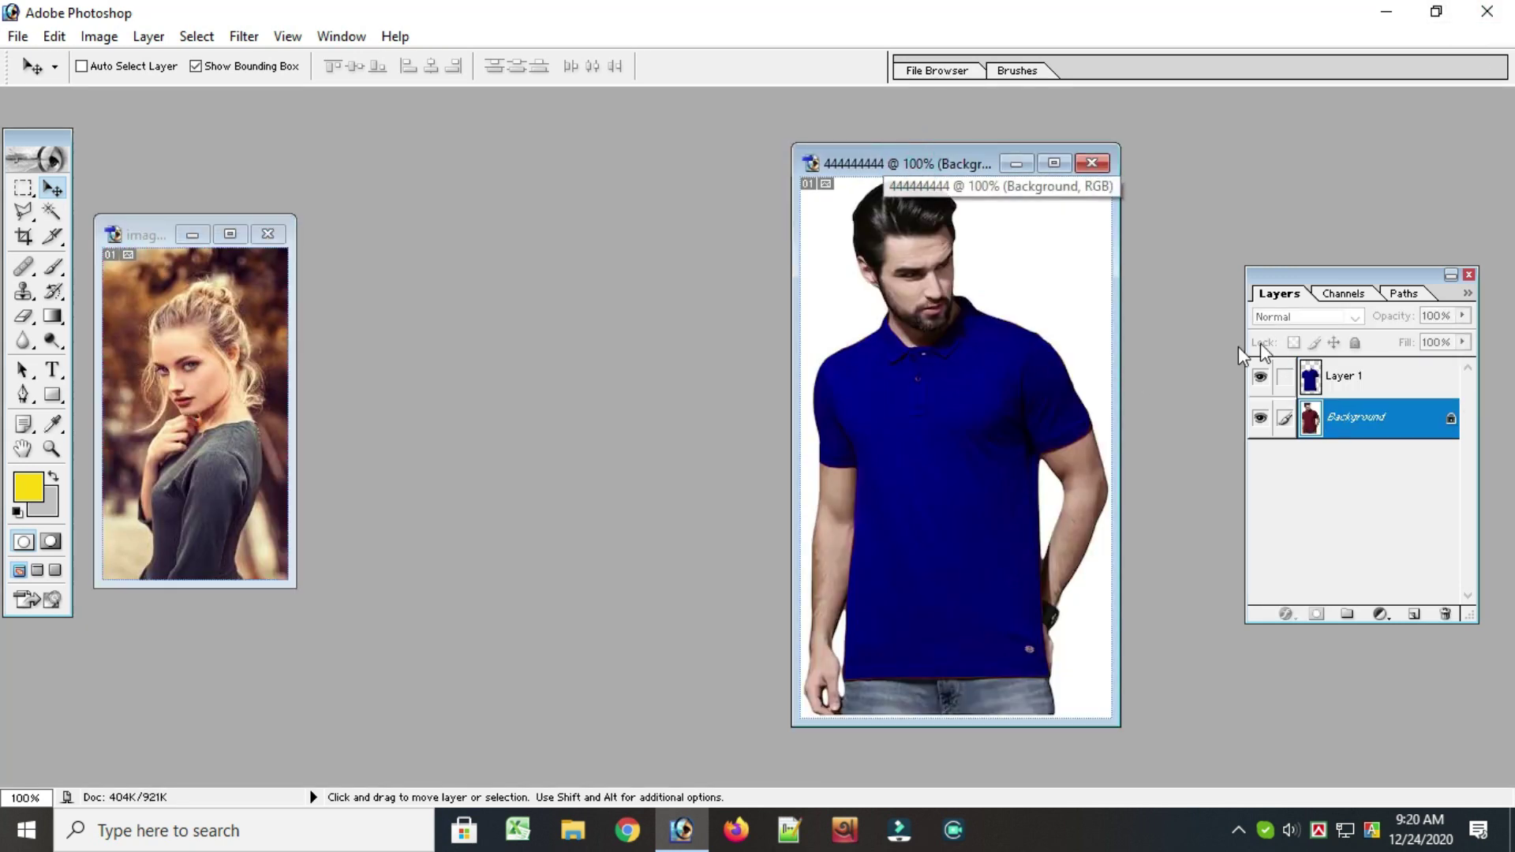
{"action": "left_click", "coordinate": [1313, 380]}
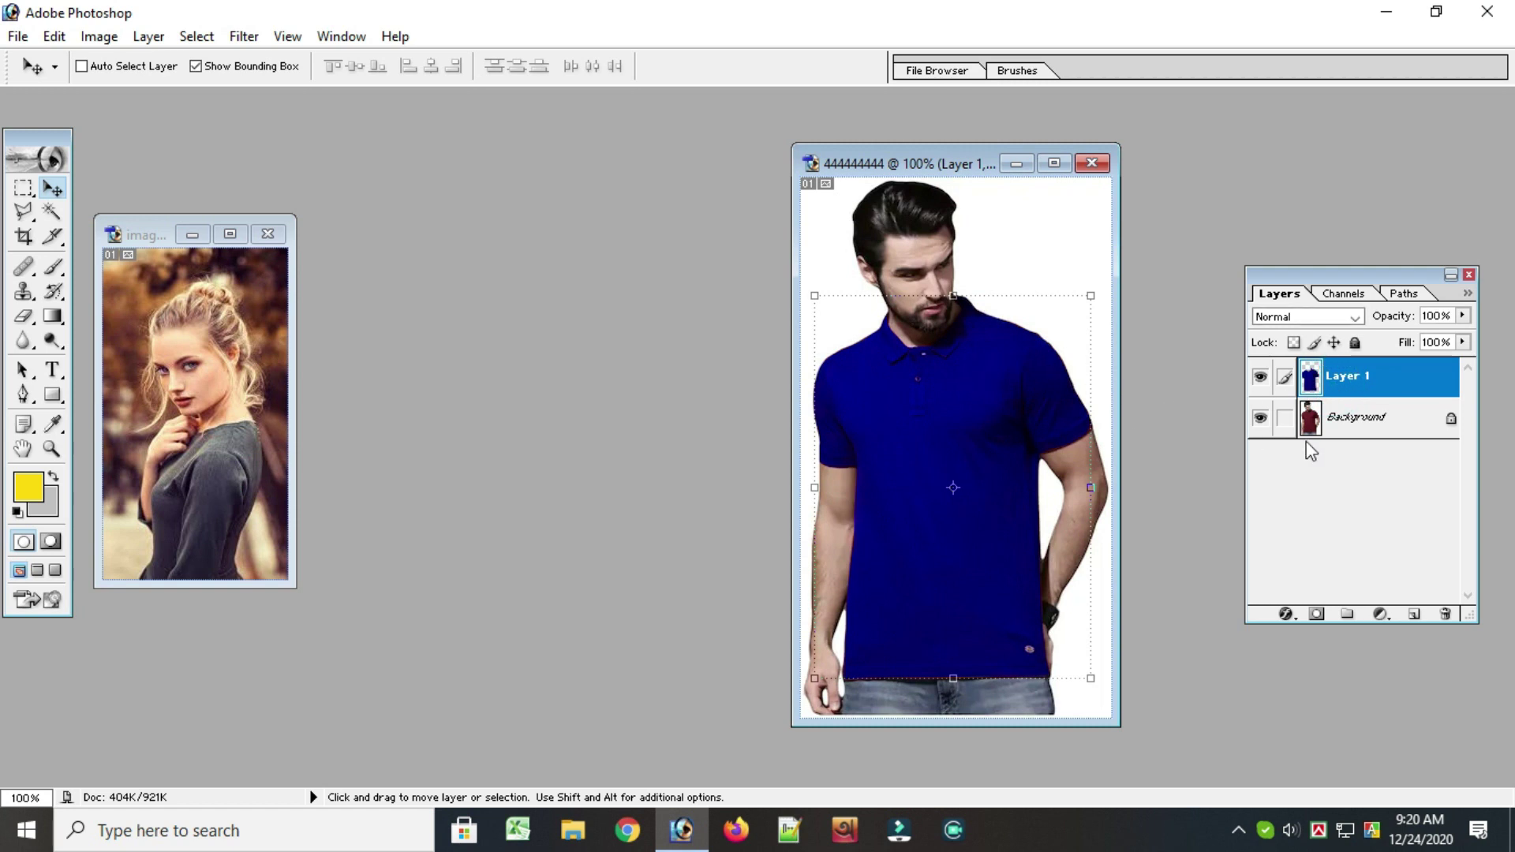
{"action": "left_click", "coordinate": [1260, 419]}
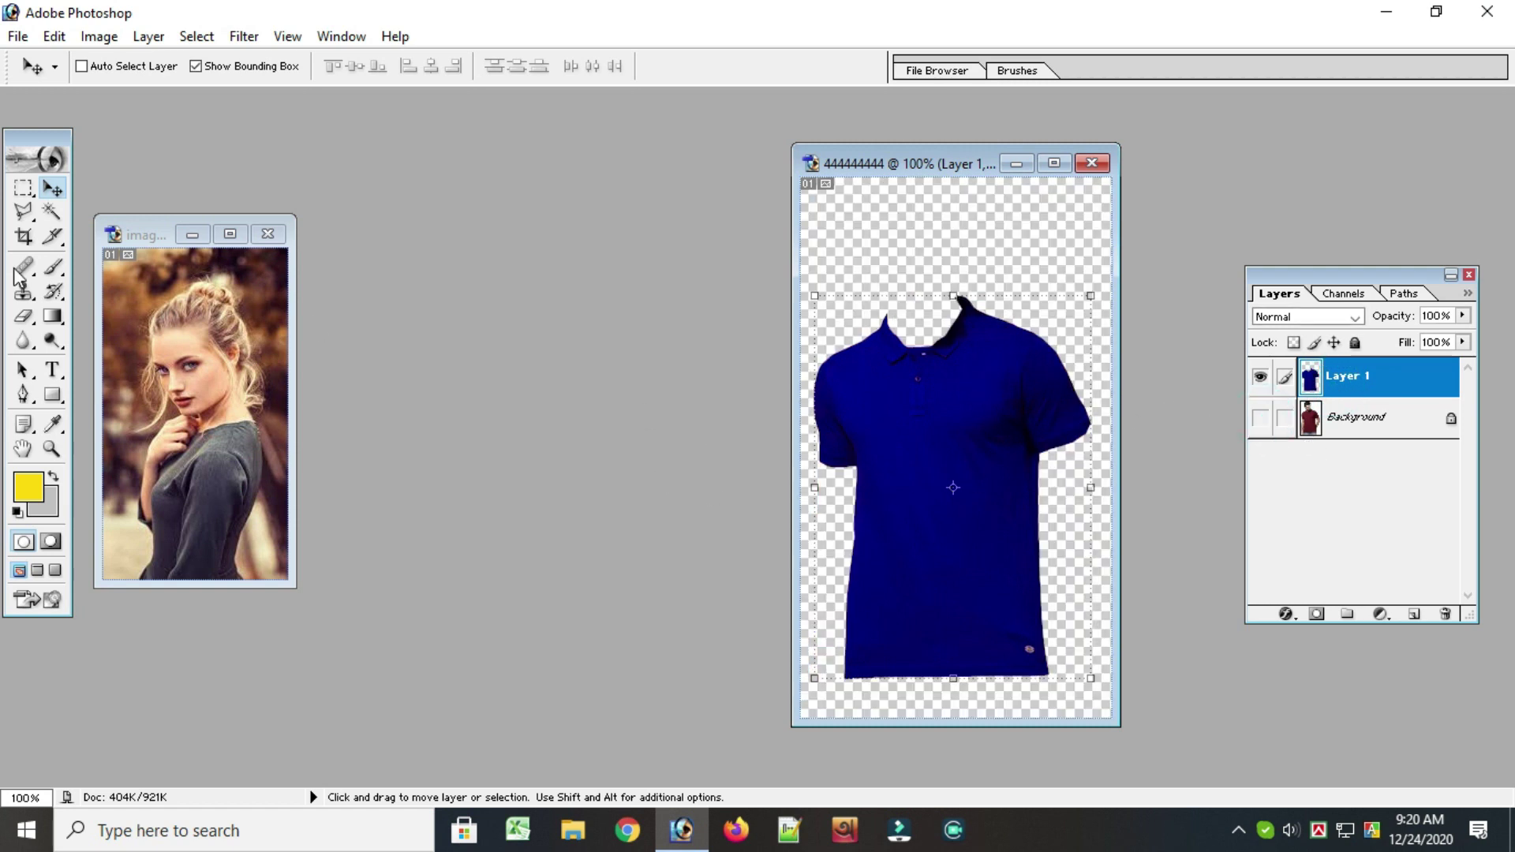
- Copy the woman's portrait into the shirt document and scale it to 116.1% width and 116.7% height
{"action": "left_click", "coordinate": [150, 363]}
{"action": "left_click_drag", "start_coordinate": [150, 363], "coordinate": [900, 462]}
{"action": "left_click_drag", "start_coordinate": [844, 326], "coordinate": [801, 346]}
{"action": "left_click_drag", "start_coordinate": [1032, 347], "coordinate": [1081, 301]}
{"action": "left_click_drag", "start_coordinate": [1081, 654], "coordinate": [1016, 688]}
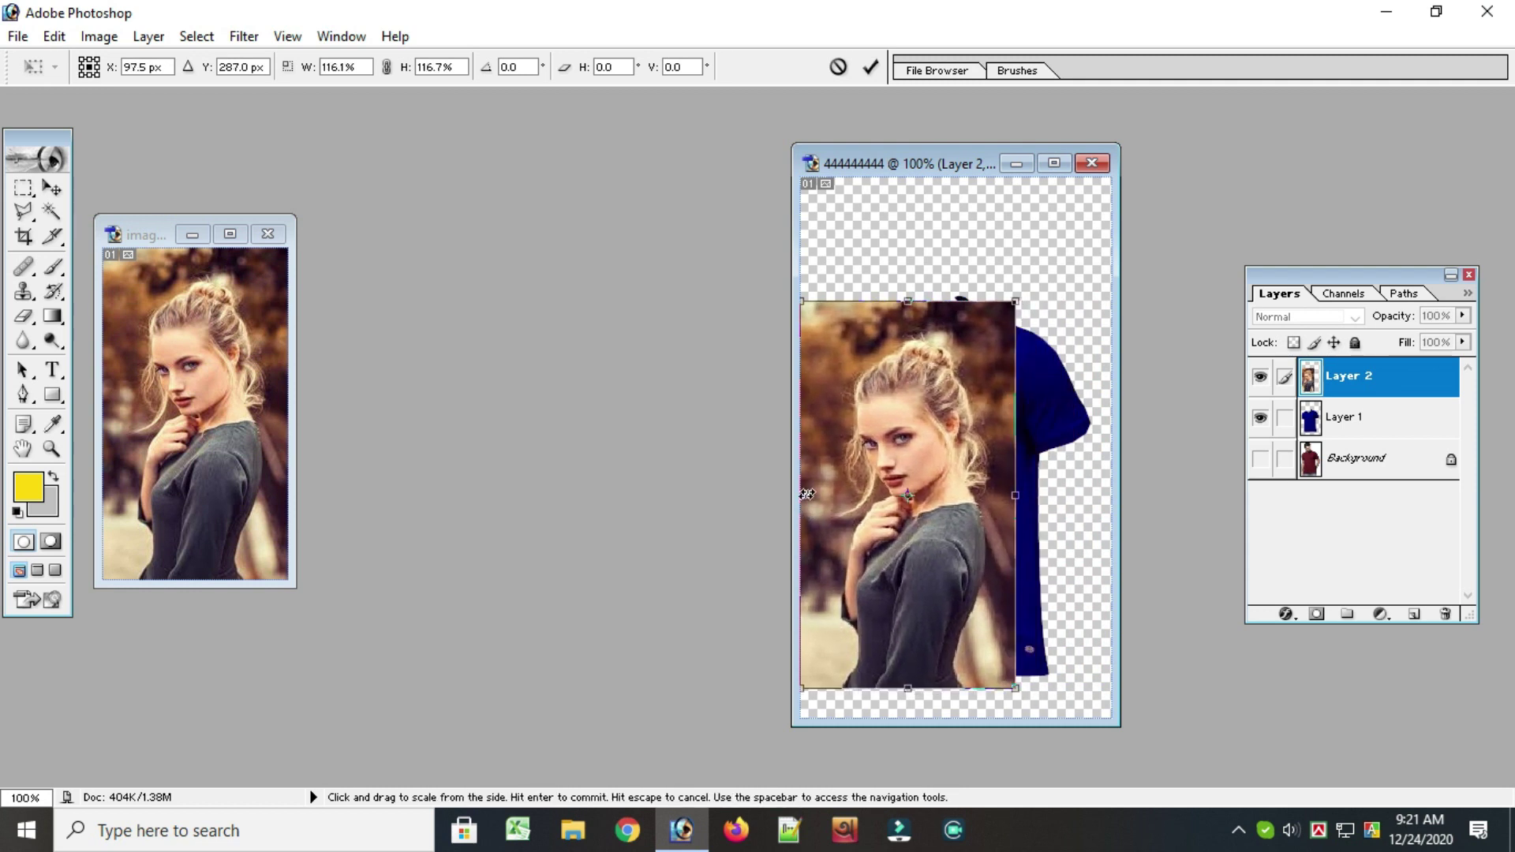
- Stretch the portrait across both sleeves to 145.2% width and 116.0% height, and apply the transform
{"action": "left_click_drag", "start_coordinate": [802, 505], "coordinate": [857, 521]}
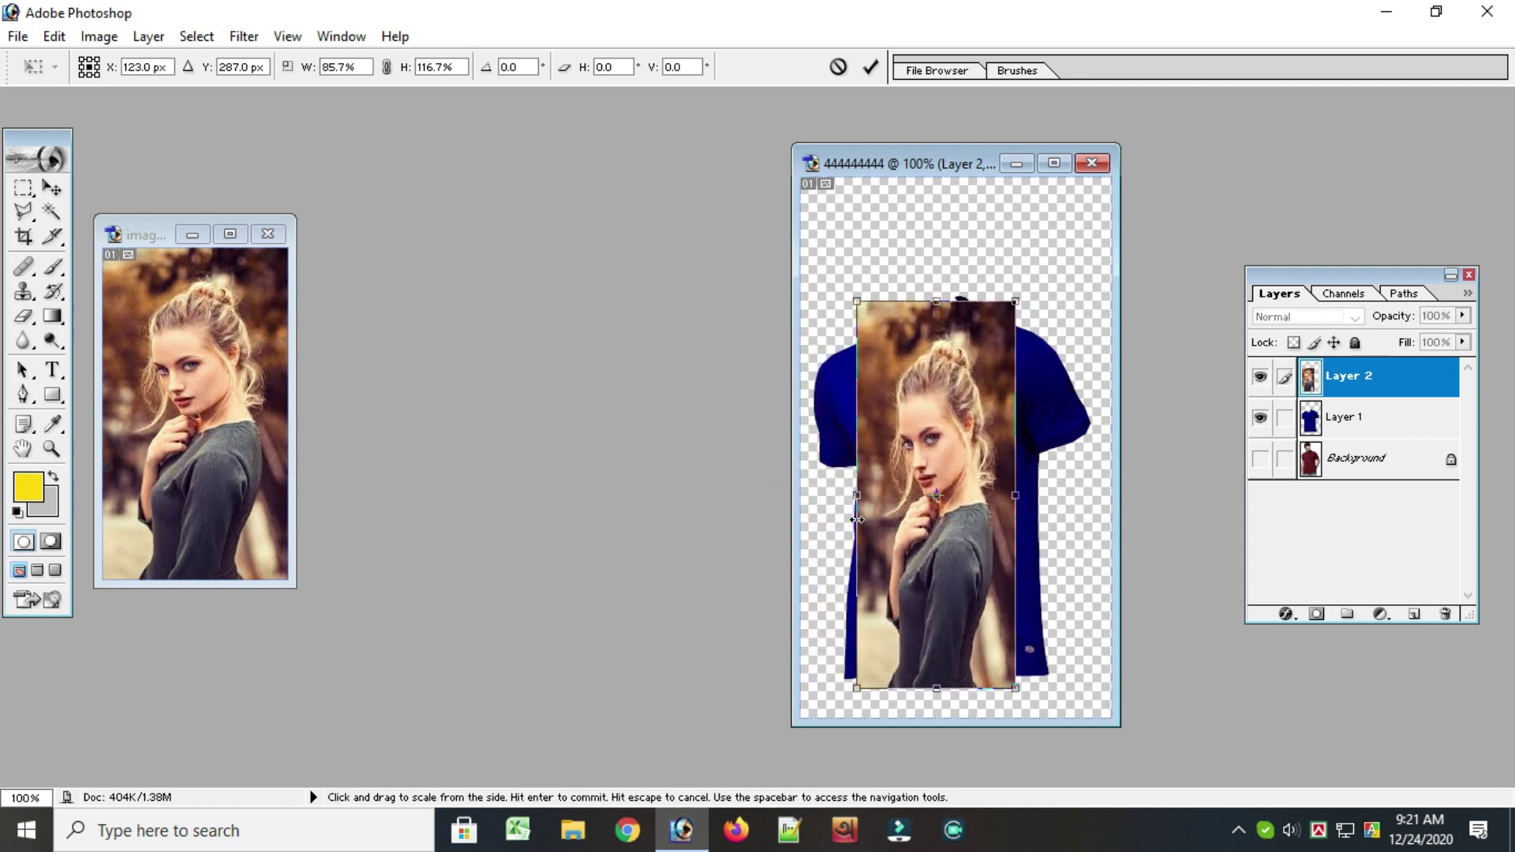
{"action": "left_click_drag", "start_coordinate": [1015, 508], "coordinate": [1103, 518]}
{"action": "left_click_drag", "start_coordinate": [856, 495], "coordinate": [800, 498]}
{"action": "left_click_drag", "start_coordinate": [957, 306], "coordinate": [961, 302]}
{"action": "left_click_drag", "start_coordinate": [1097, 496], "coordinate": [1086, 493]}
{"action": "left_click_drag", "start_coordinate": [802, 497], "coordinate": [821, 495]}
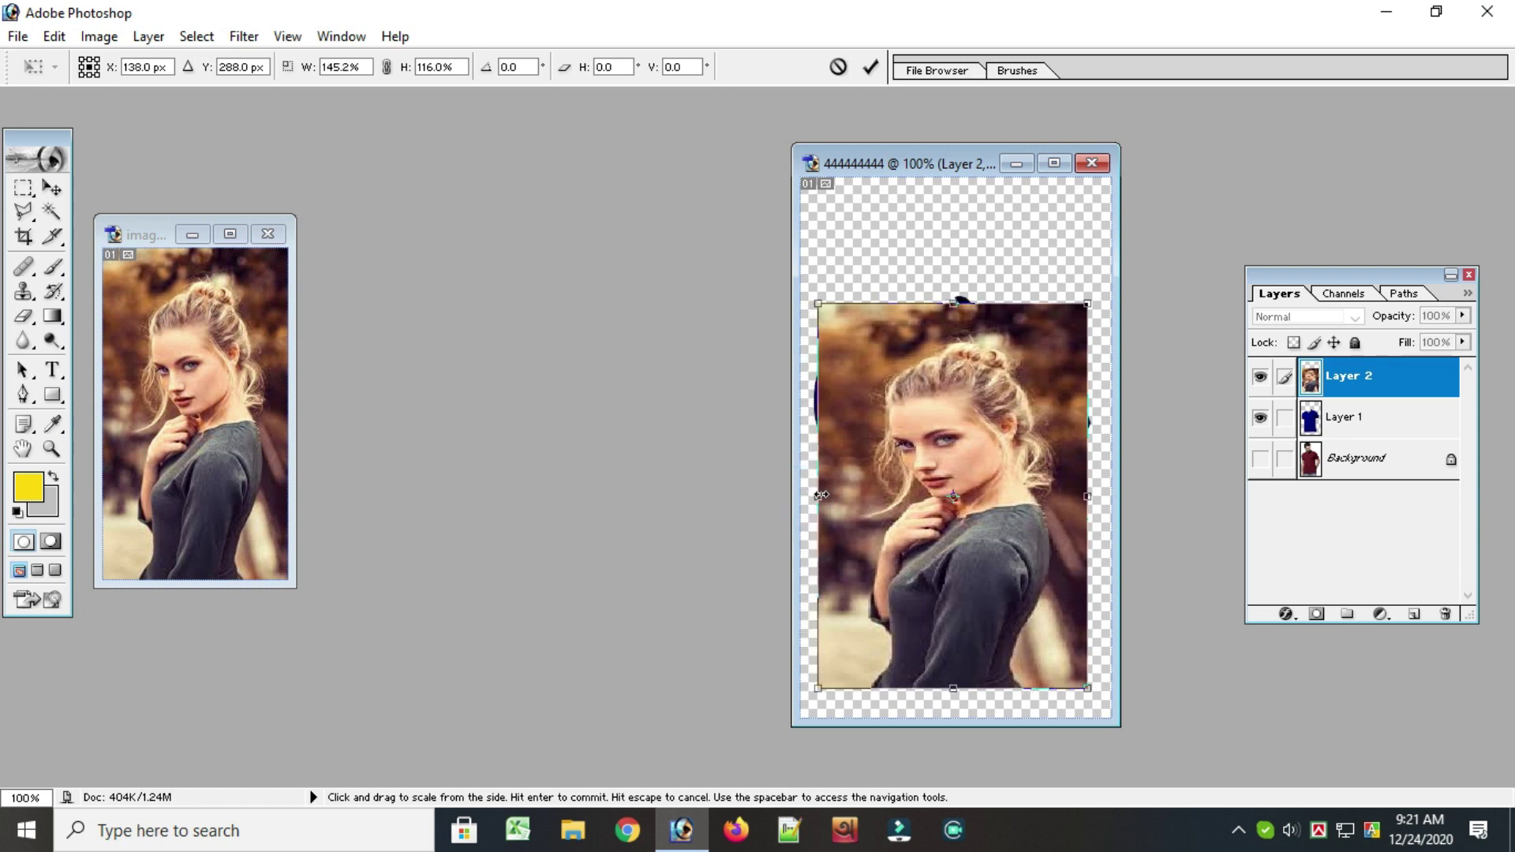
{"action": "left_click", "coordinate": [870, 67]}
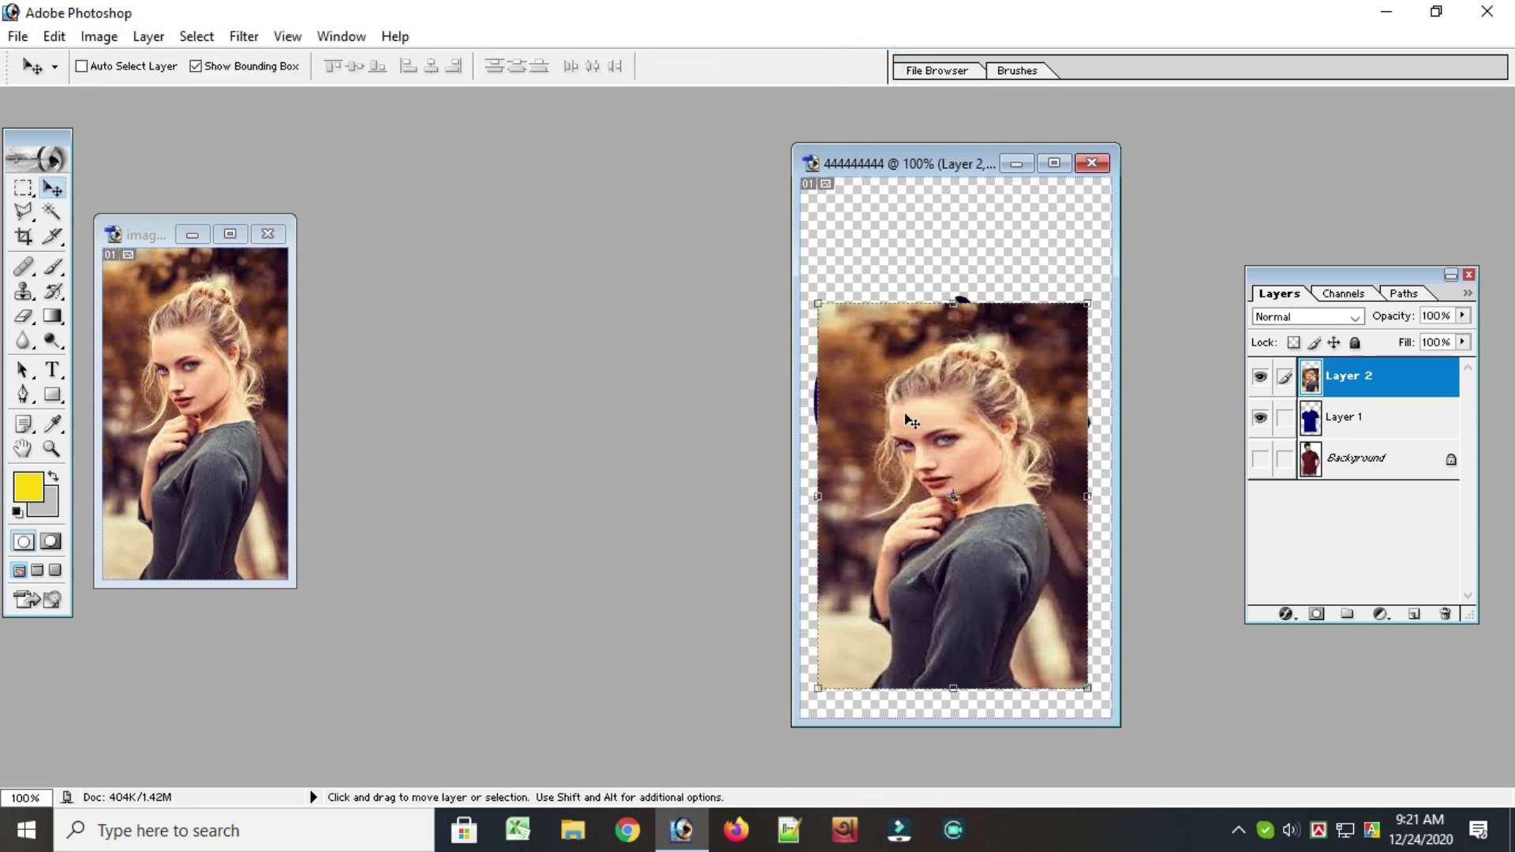
- Shorten the portrait to 96.3% height, apply the transform, and clip Layer 2 to the blue shirt on Layer 1
{"action": "mouse_move", "coordinate": [967, 698]}
{"action": "left_mouse_down"}
{"action": "mouse_move", "coordinate": [963, 662]}
{"action": "mouse_move", "coordinate": [962, 699]}
{"action": "mouse_move", "coordinate": [960, 680]}
{"action": "left_mouse_up"}
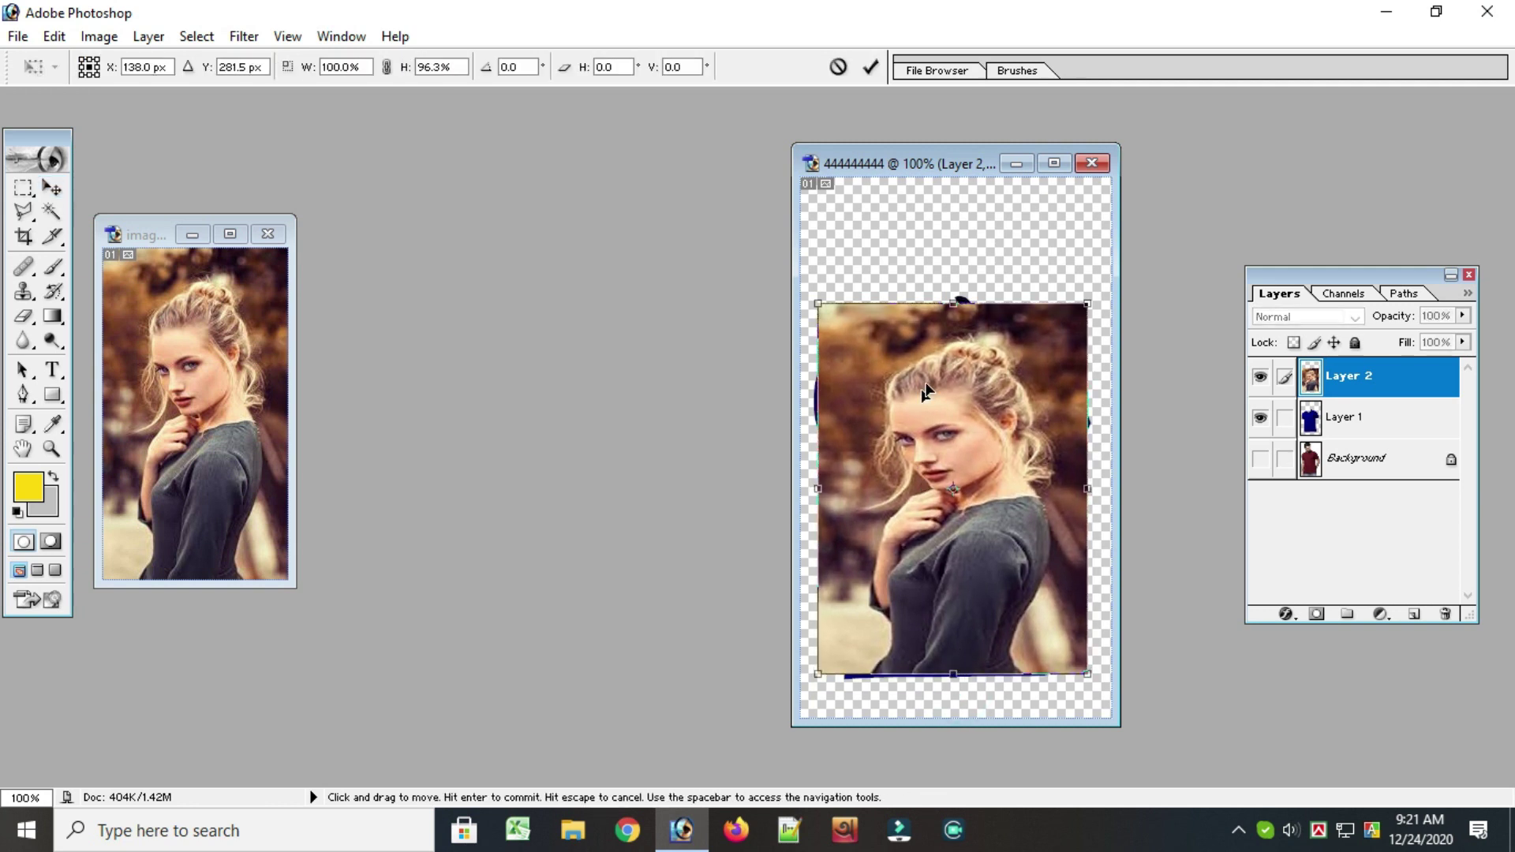
{"action": "left_click", "coordinate": [871, 67]}
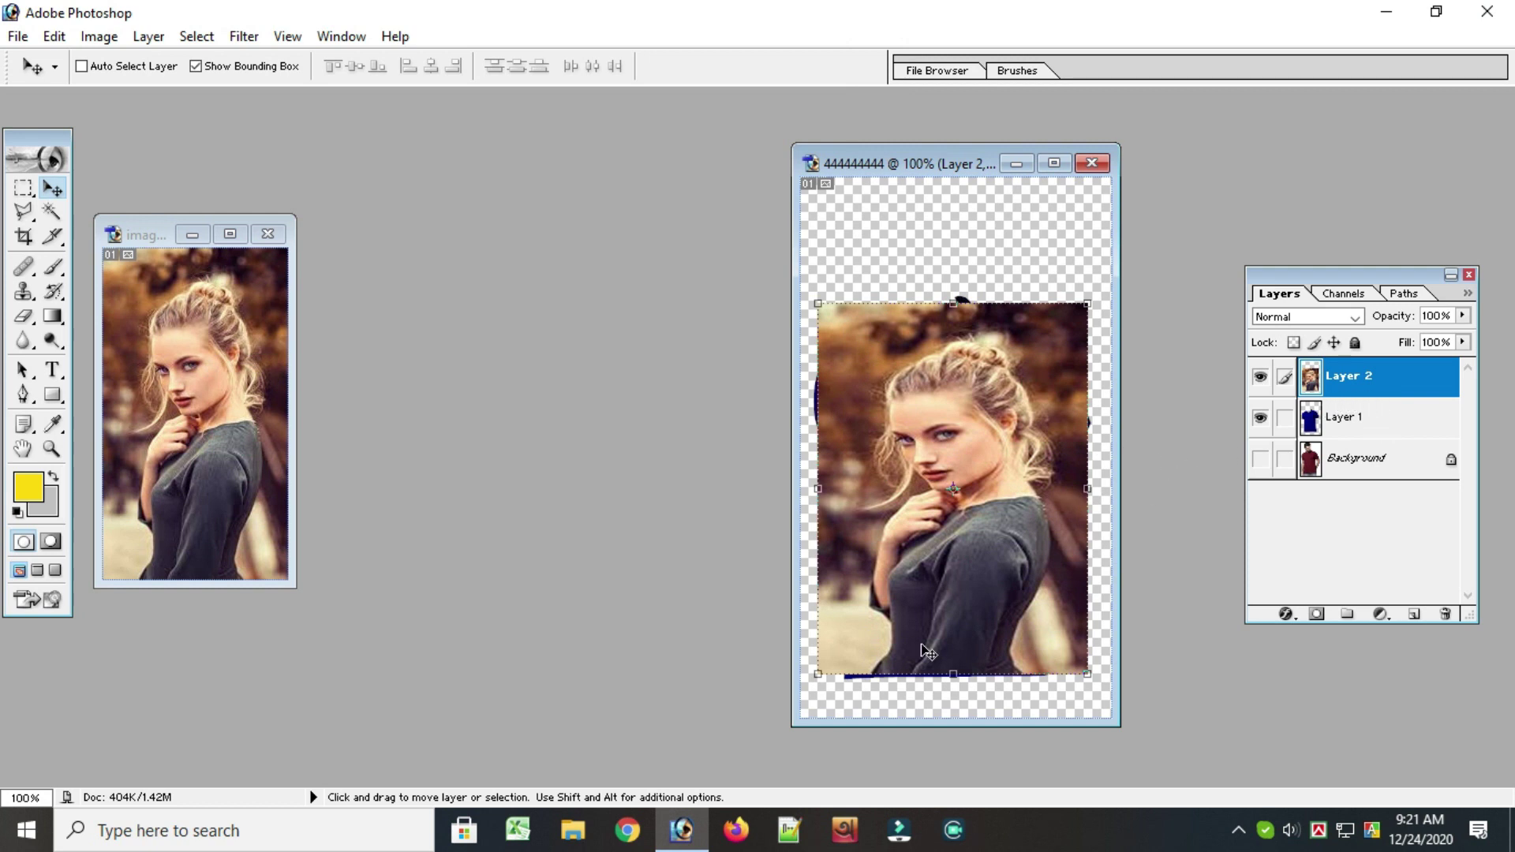
{"action": "key", "text": "alt"}
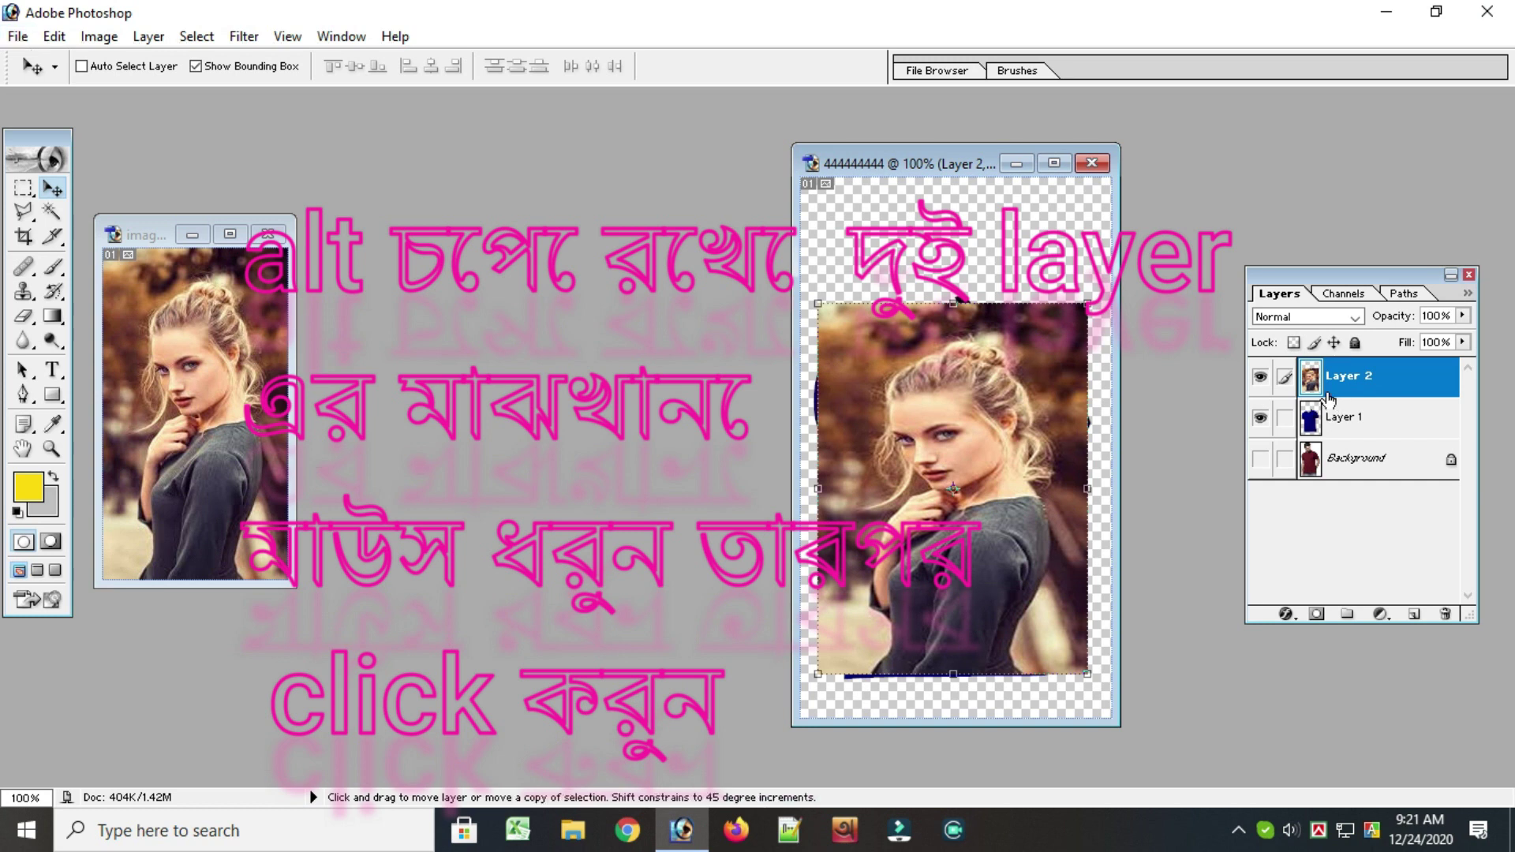
{"action": "left_click", "coordinate": [1335, 396], "text": "alt"}
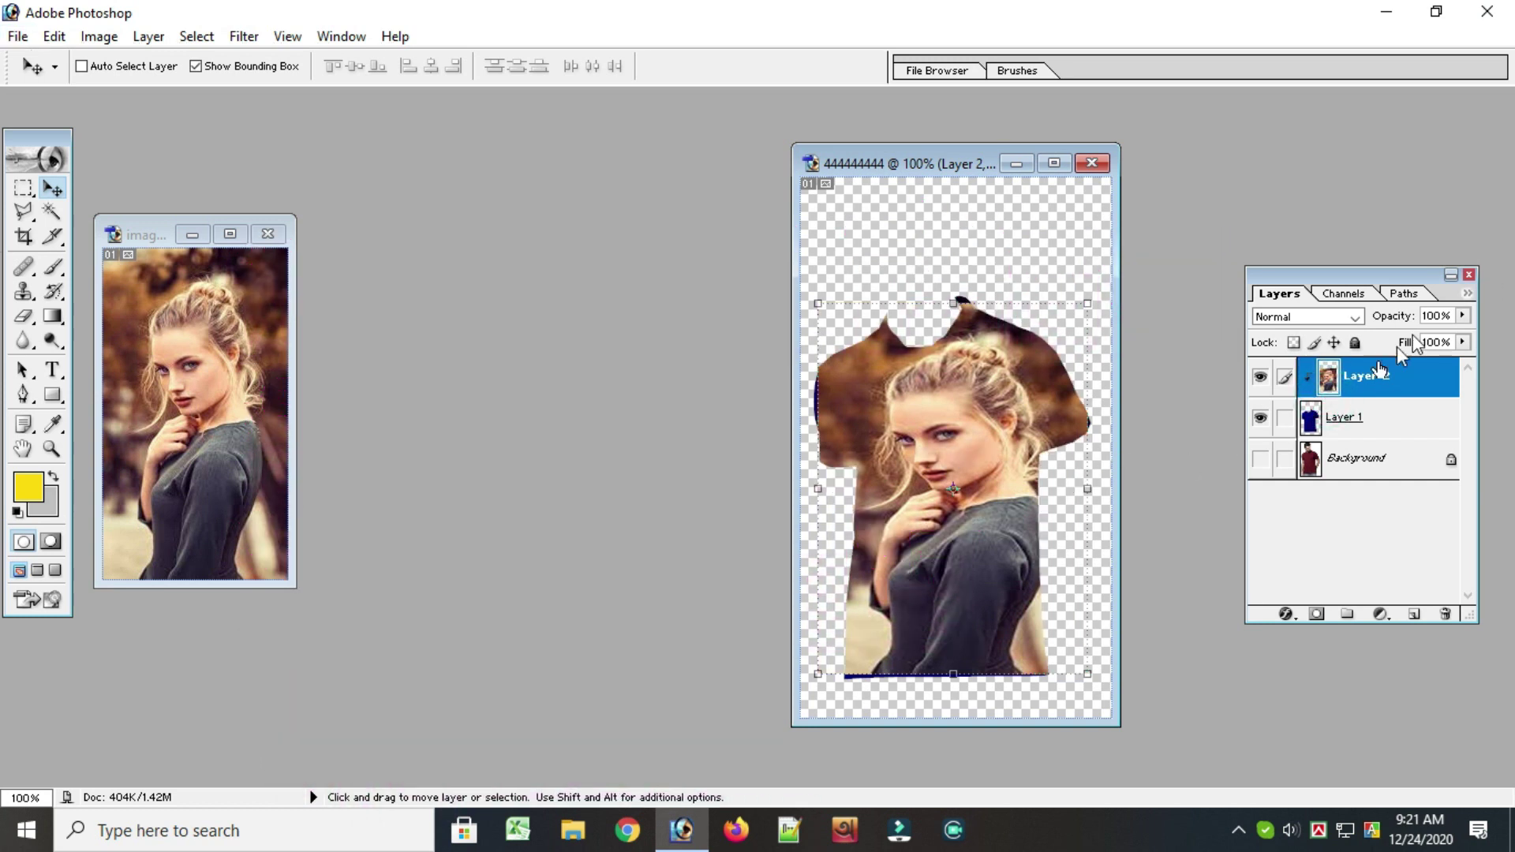
- Lower the clipped portrait layer's opacity to 51% and show the Background layer
{"action": "left_click", "coordinate": [1462, 316]}
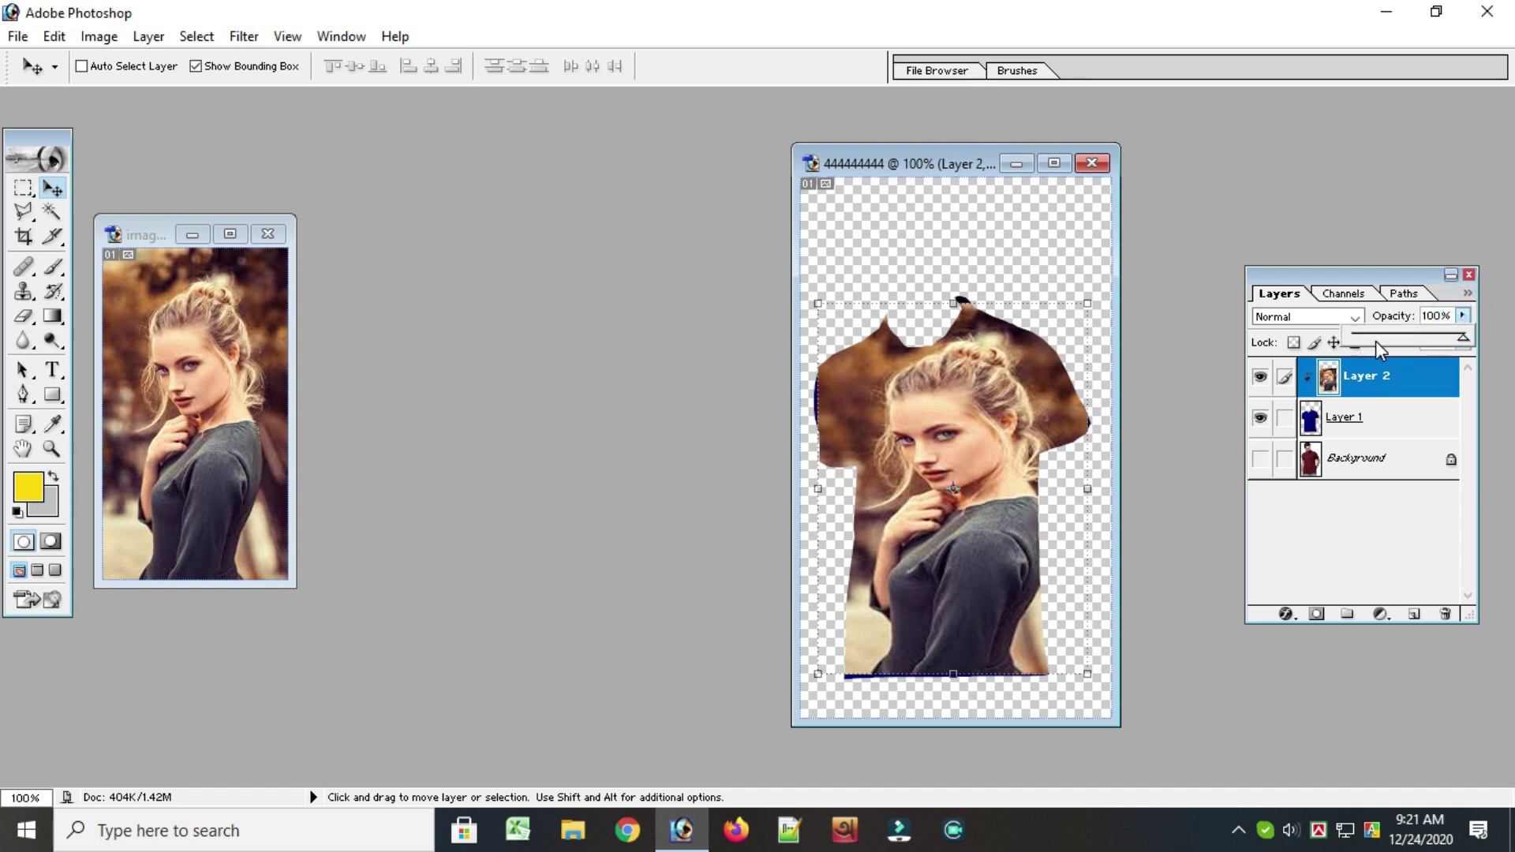
{"action": "mouse_move", "coordinate": [1389, 333]}
{"action": "left_mouse_down"}
{"action": "mouse_move", "coordinate": [1375, 333]}
{"action": "mouse_move", "coordinate": [1411, 334]}
{"action": "left_mouse_up"}
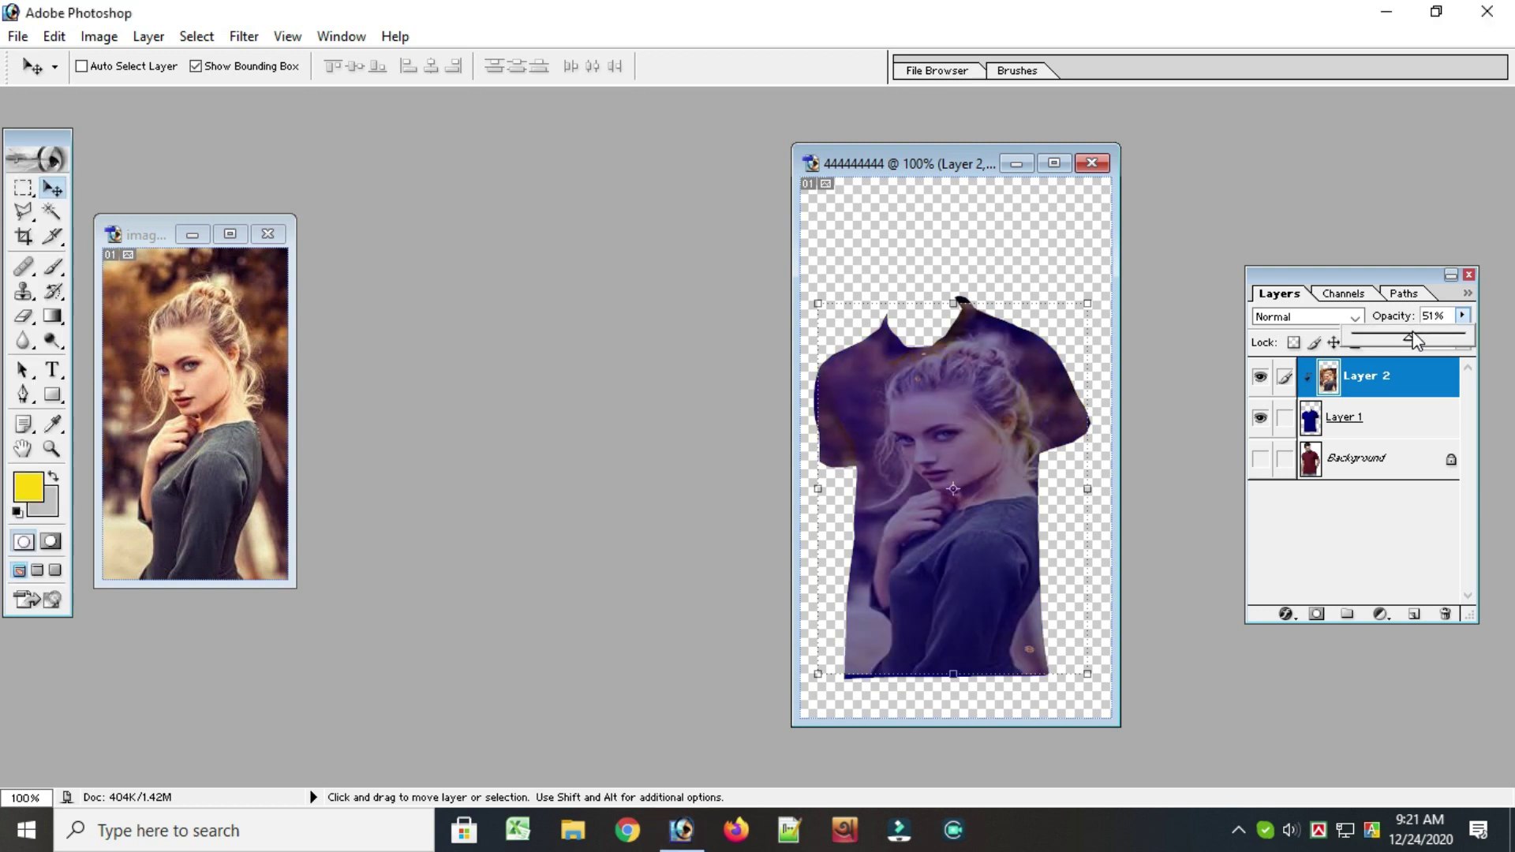
{"action": "left_click", "coordinate": [1192, 602]}
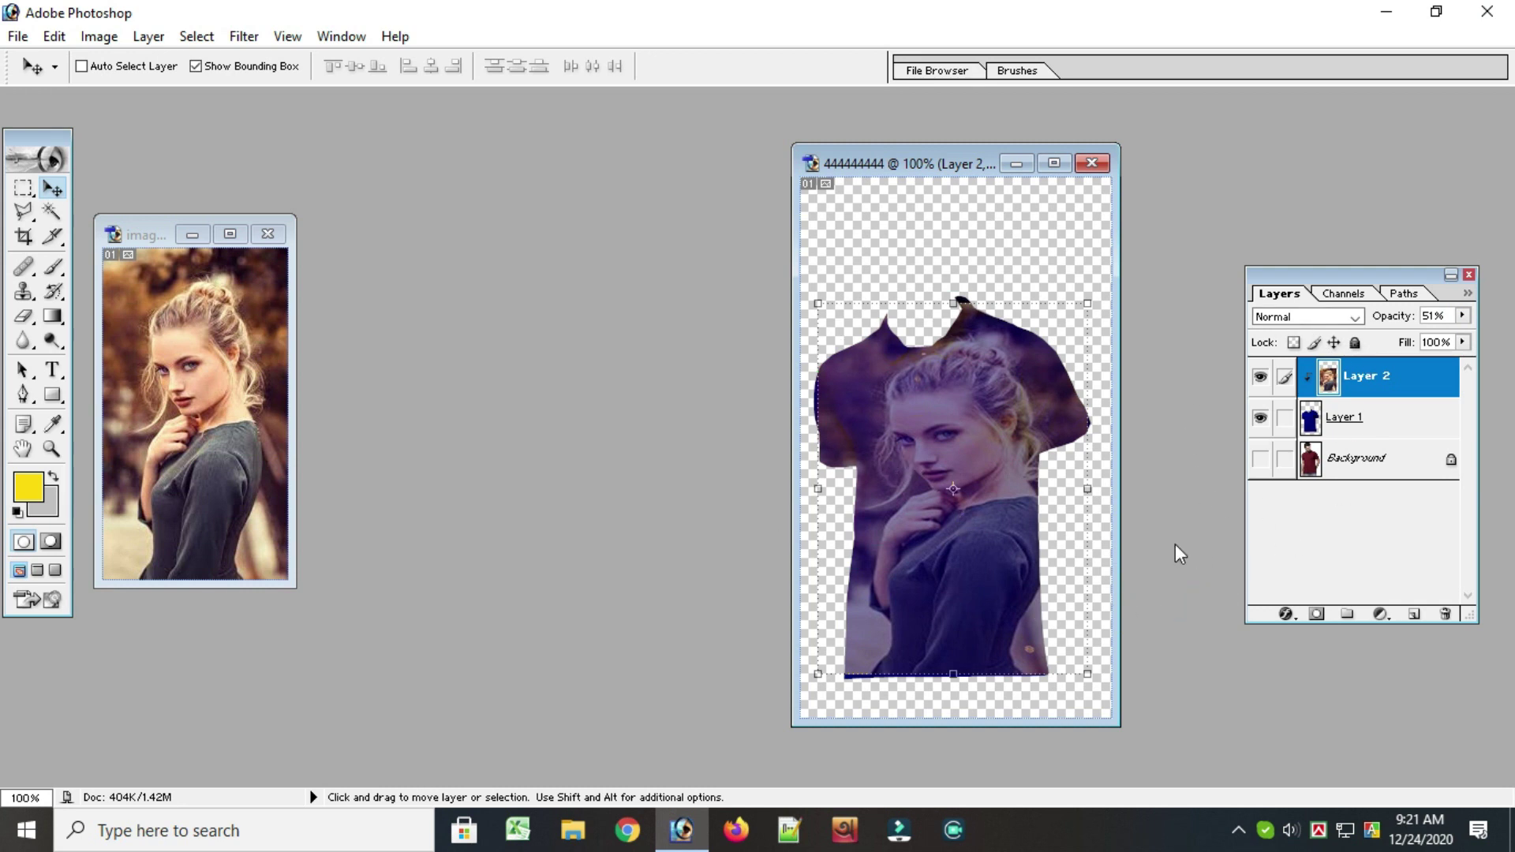
{"action": "left_click", "coordinate": [1259, 468]}
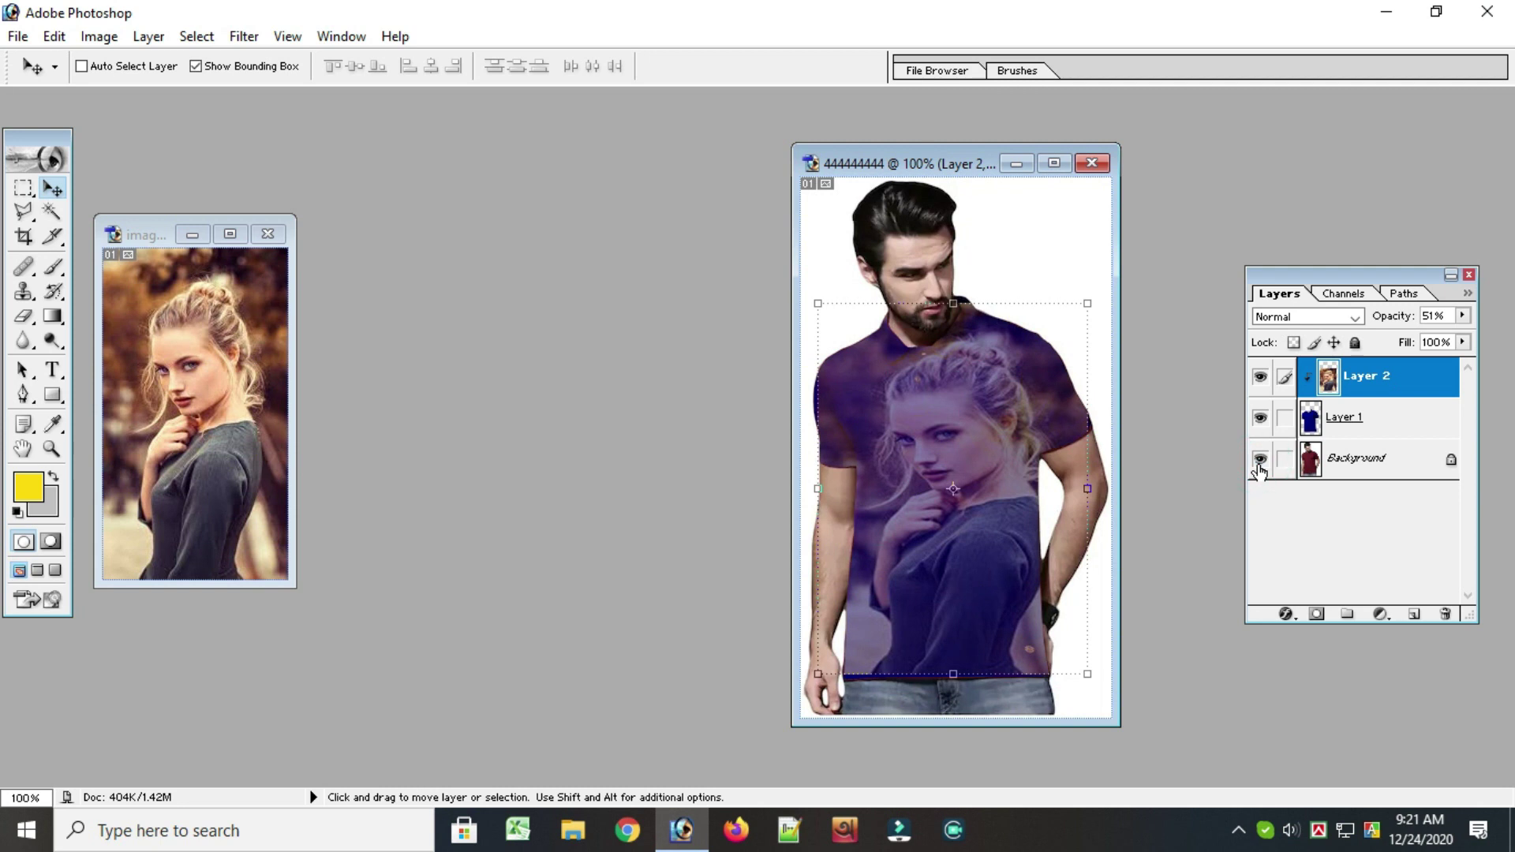
{"action": "left_click", "coordinate": [522, 350]}
{"action": "left_click", "coordinate": [1329, 467]}
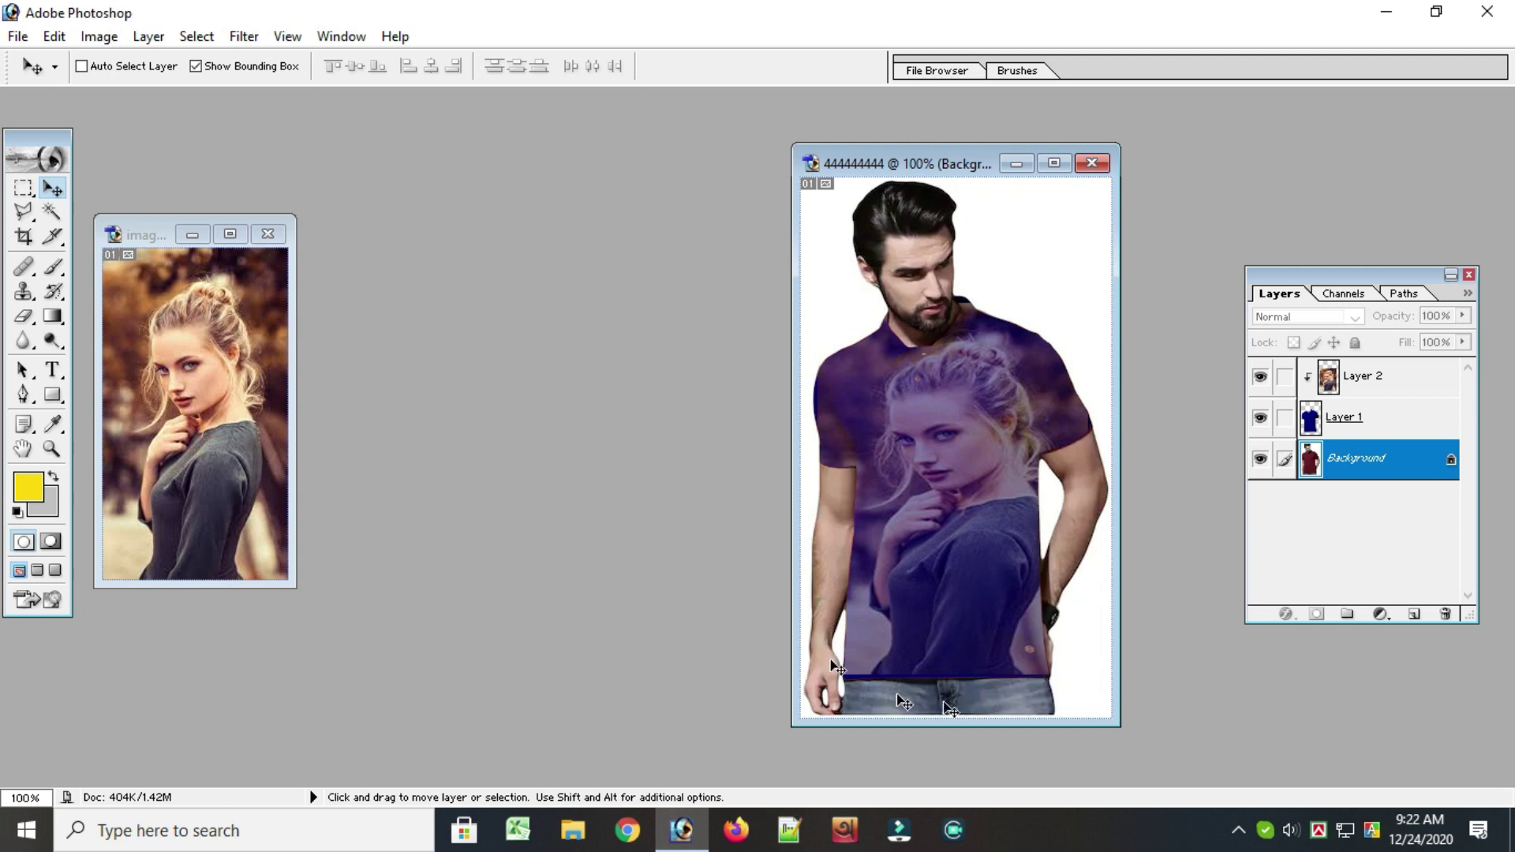
{"action": "left_click", "coordinate": [1236, 830]}
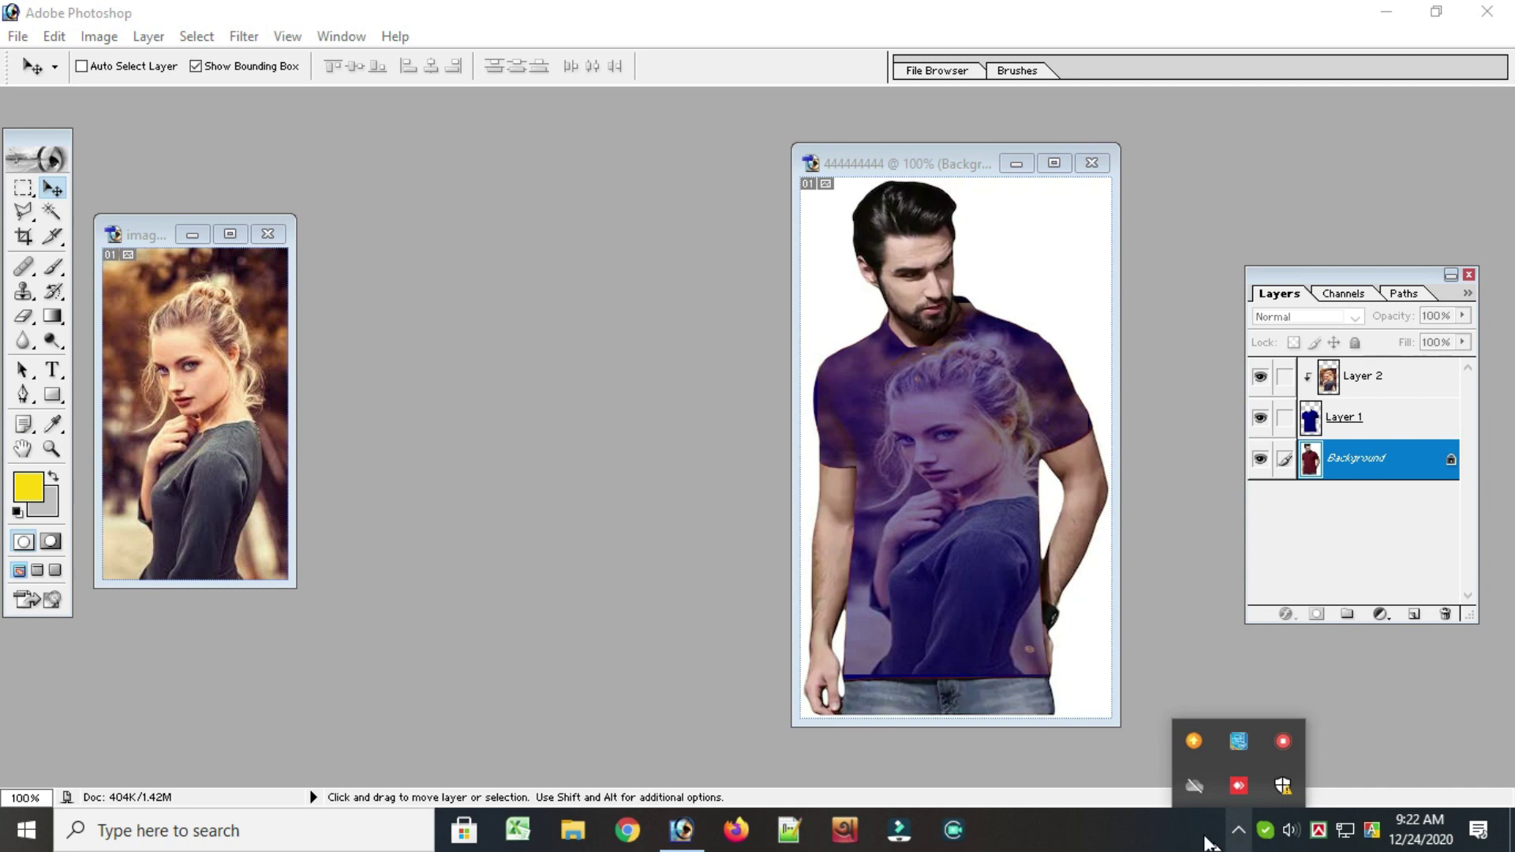
{"action": "left_click", "coordinate": [1023, 785]}
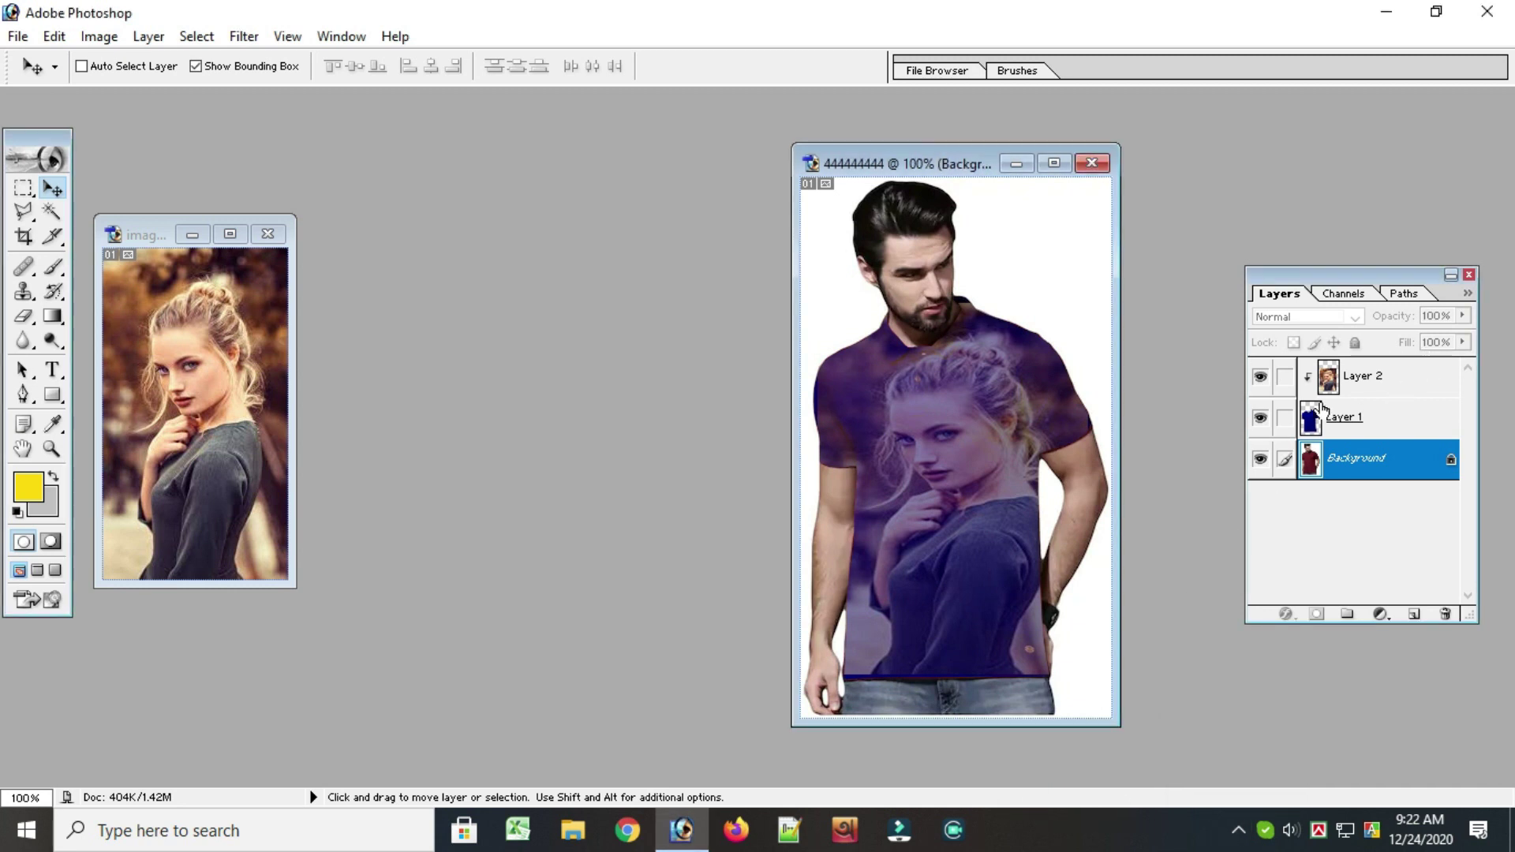
- Reduce the opacity of the portrait on Layer 2 to 34%
{"action": "left_click", "coordinate": [1359, 378]}
{"action": "left_click", "coordinate": [1464, 315]}
{"action": "left_click_drag", "start_coordinate": [1410, 340], "coordinate": [1389, 348]}
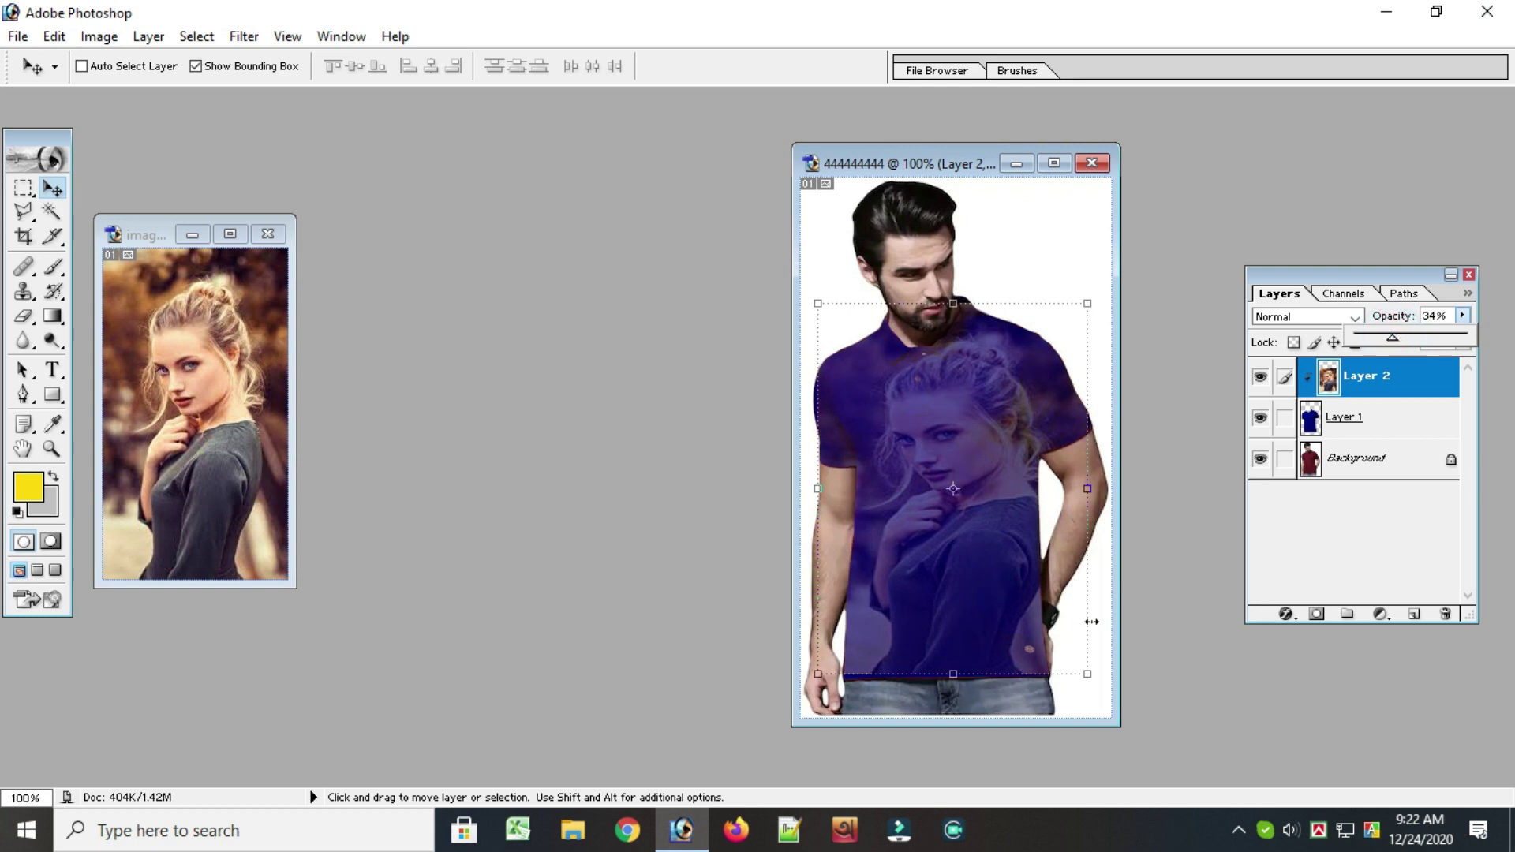
{"action": "left_click", "coordinate": [1351, 471]}
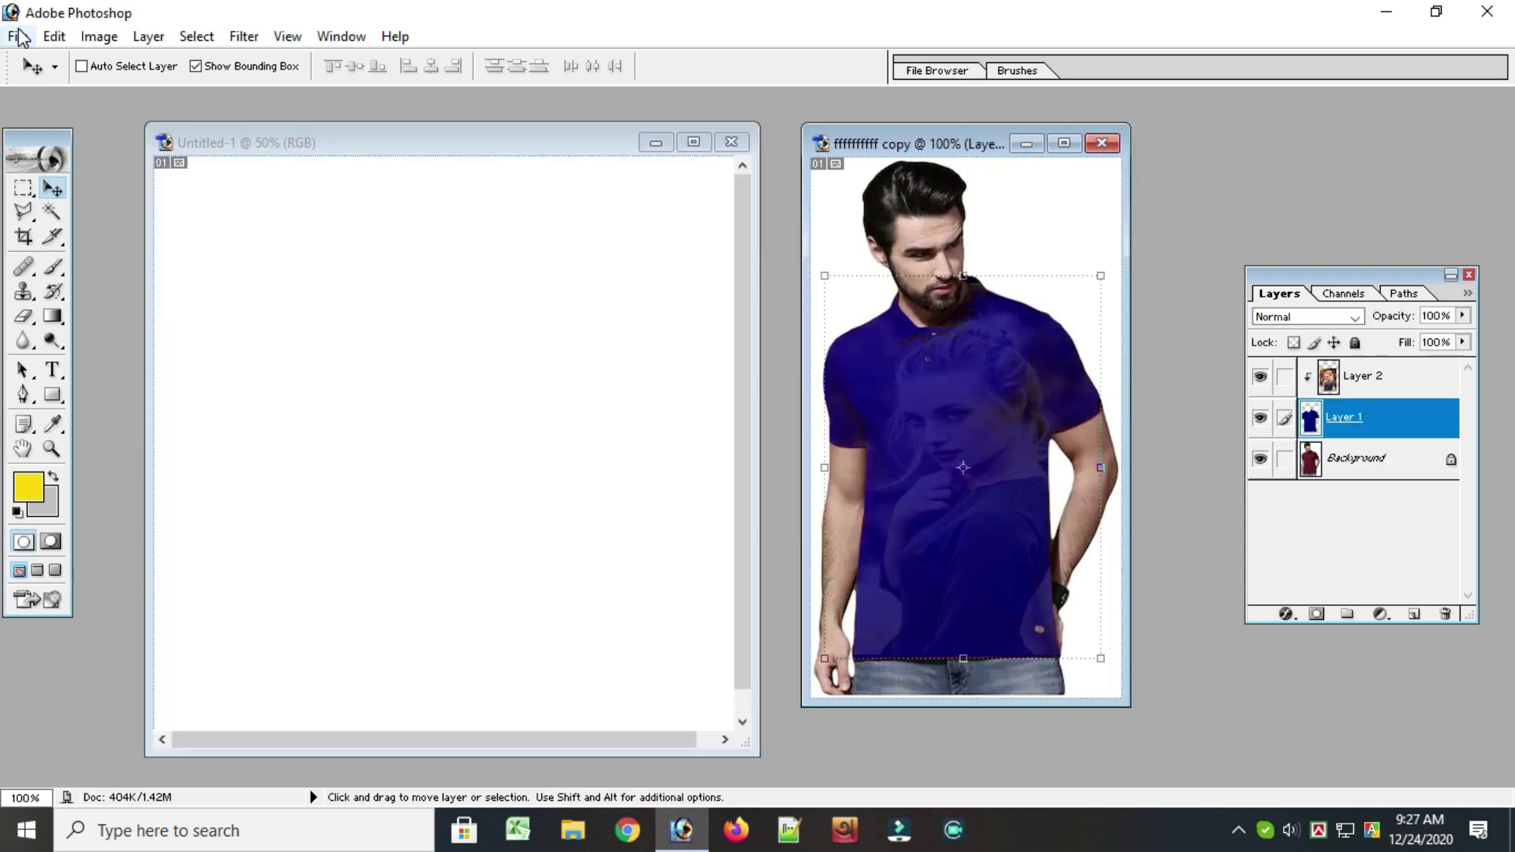
- Save the shirt composite as a JPEG in the Downloads folder under its existing file name
{"action": "left_click", "coordinate": [18, 36]}
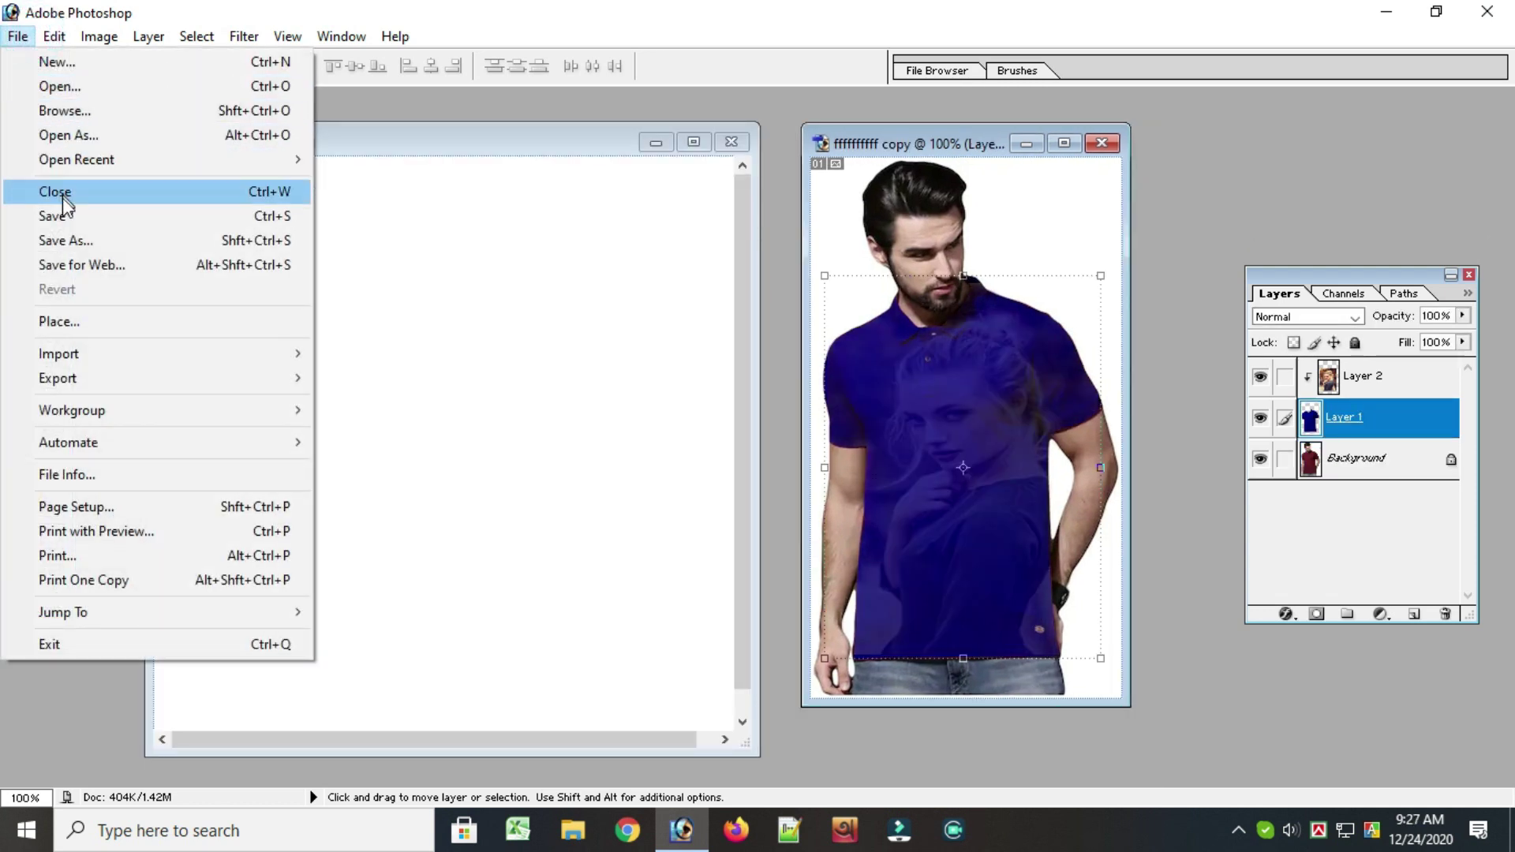
{"action": "left_click", "coordinate": [103, 215]}
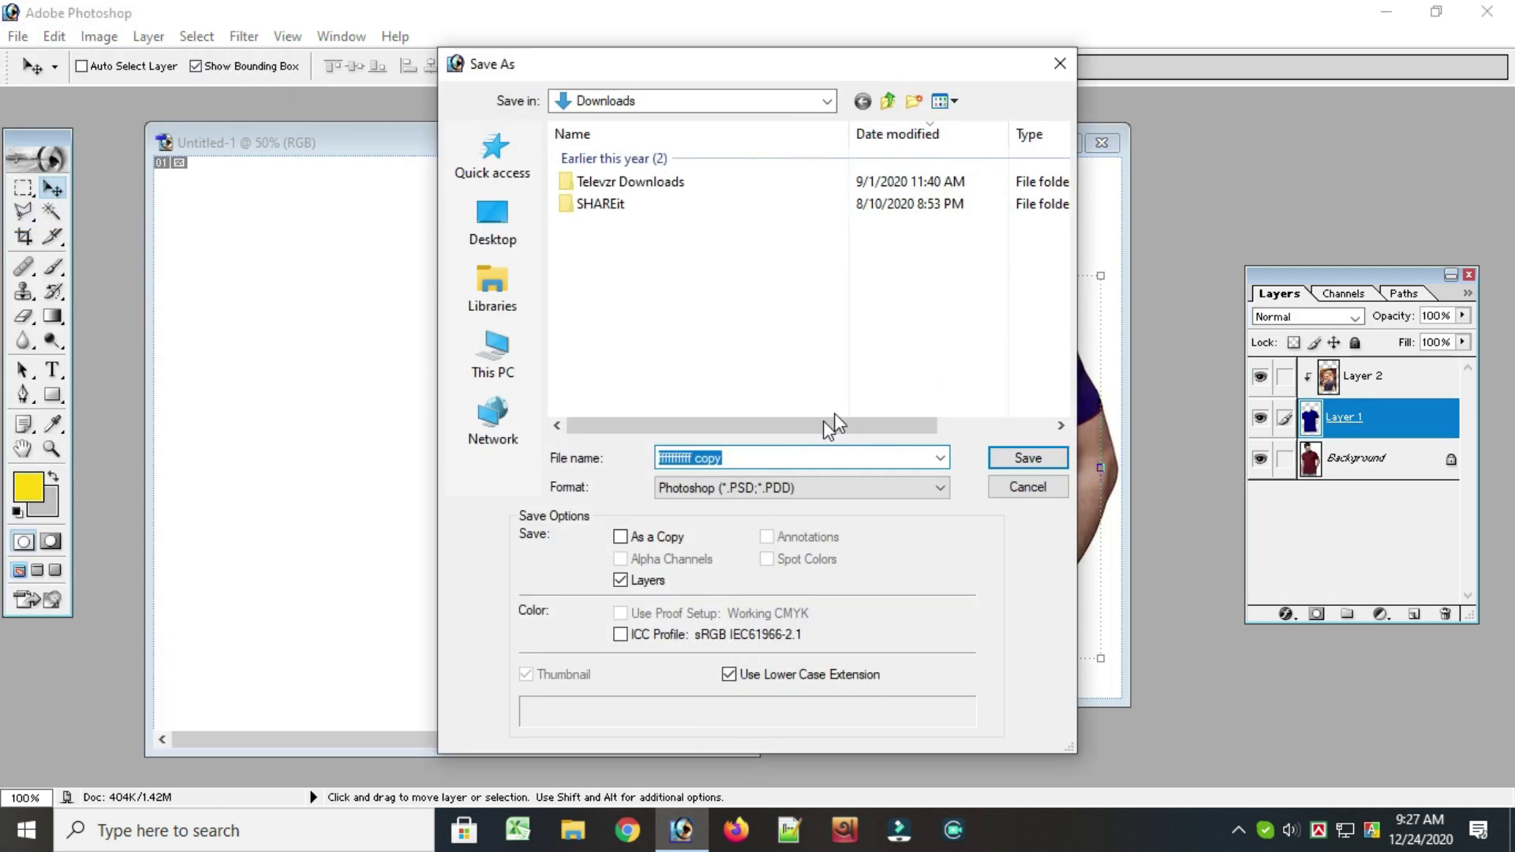
{"action": "left_click", "coordinate": [749, 489]}
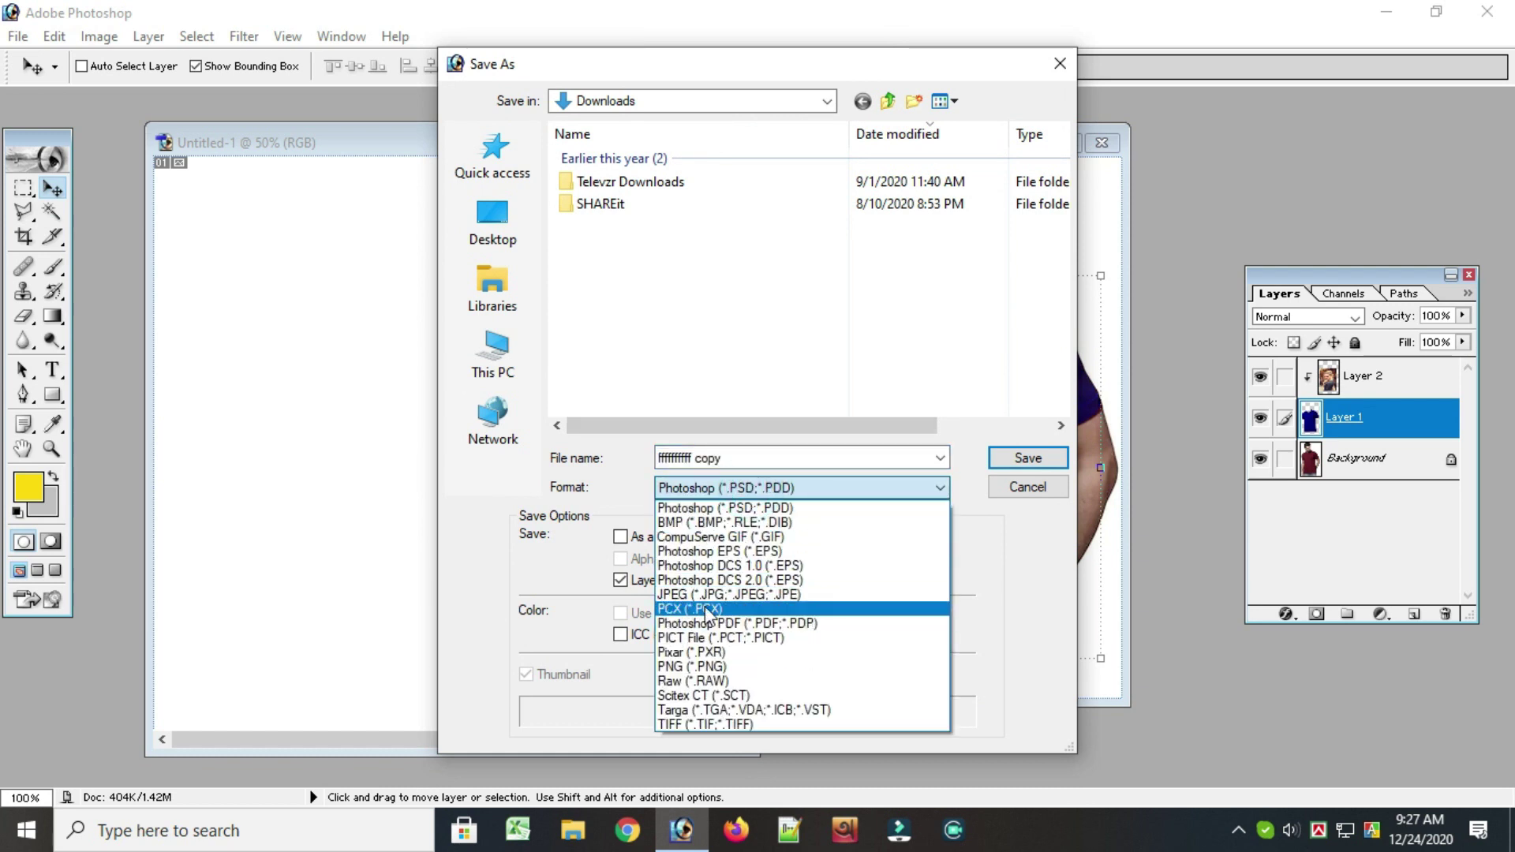
{"action": "left_click", "coordinate": [714, 594]}
{"action": "left_click", "coordinate": [1025, 457]}
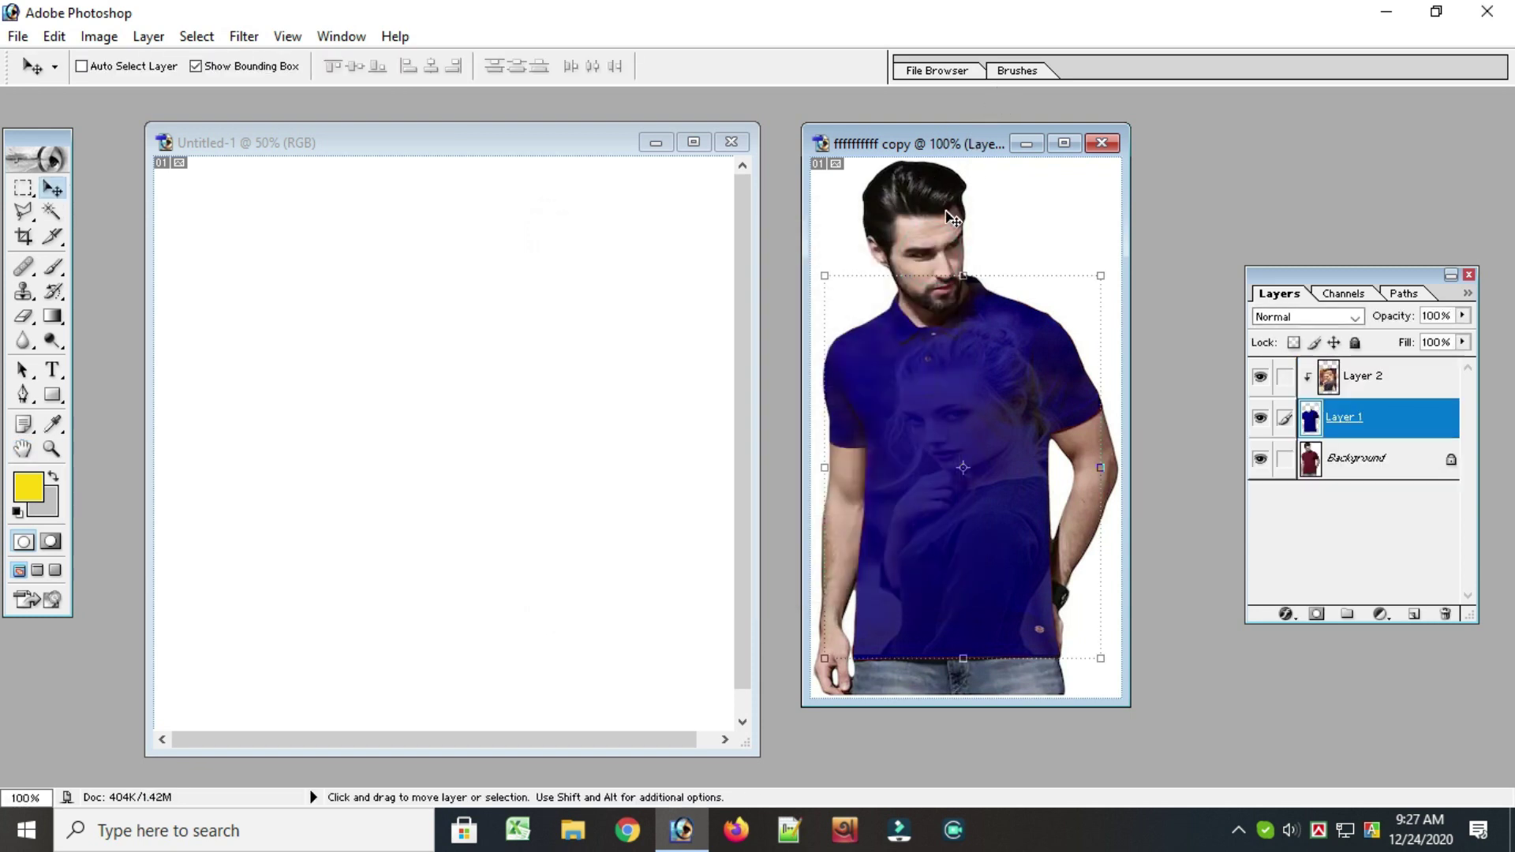
- Close the layered shirt document without saving changes and open the exported ffffffffff copy.jpg
{"action": "left_click", "coordinate": [1101, 143]}
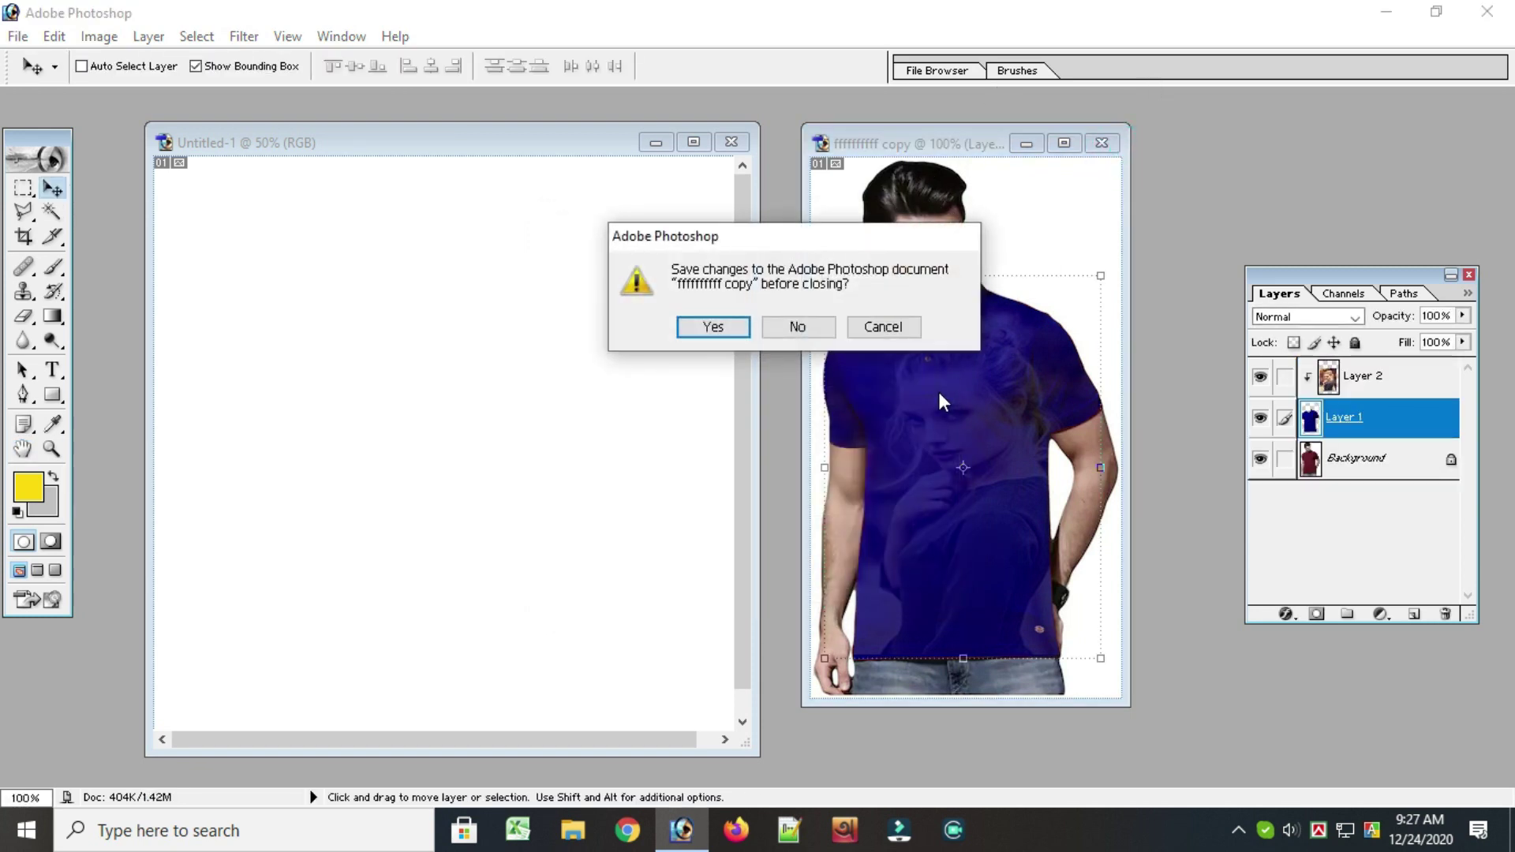
{"action": "left_click", "coordinate": [817, 330]}
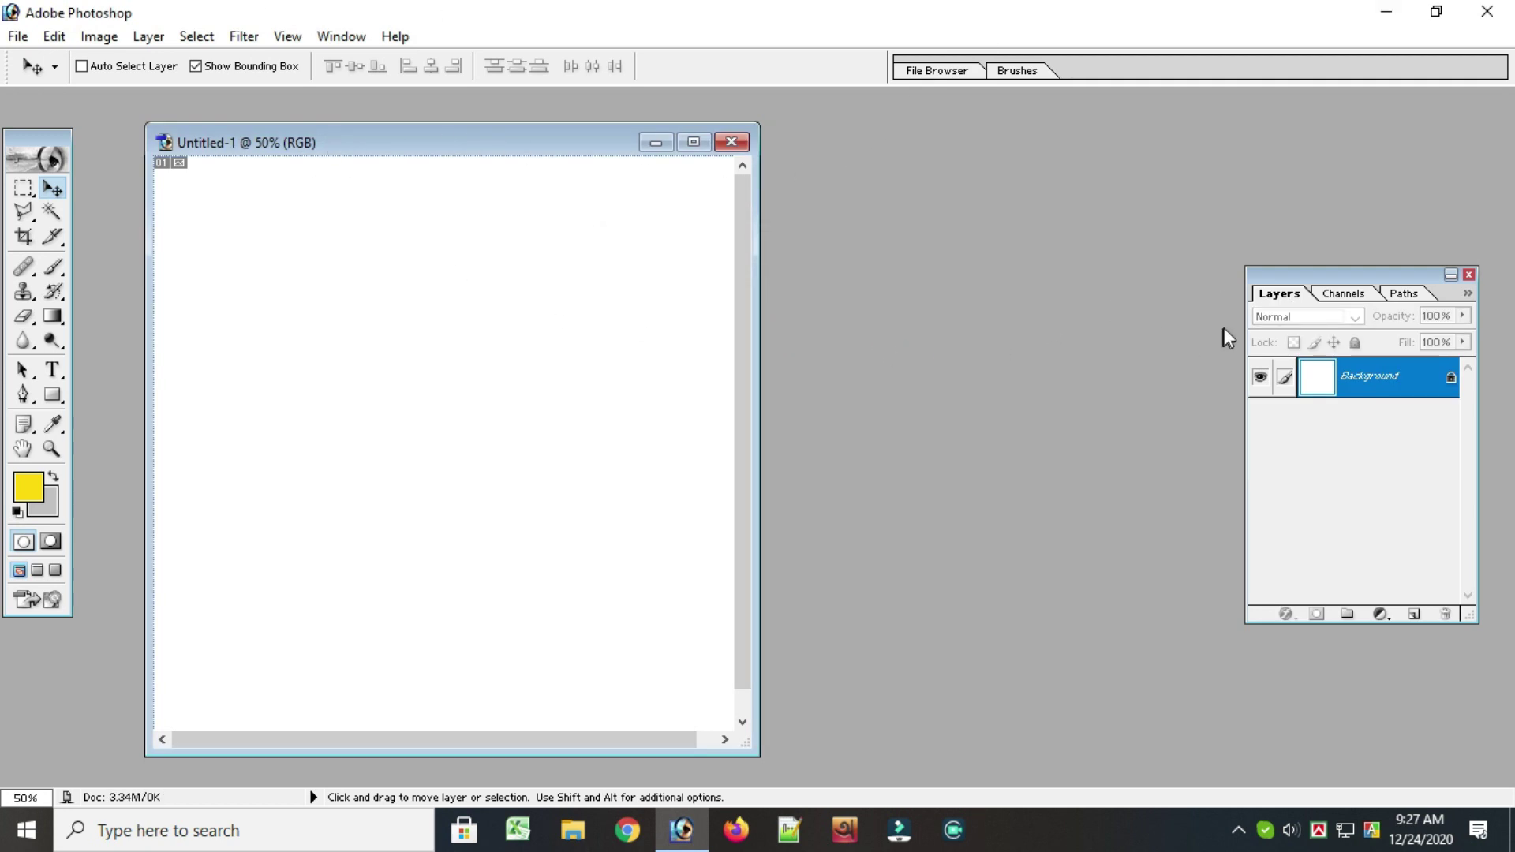
{"action": "key", "text": "ctrl+o"}
{"action": "left_click", "coordinate": [726, 192]}
{"action": "double_click", "coordinate": [726, 199]}
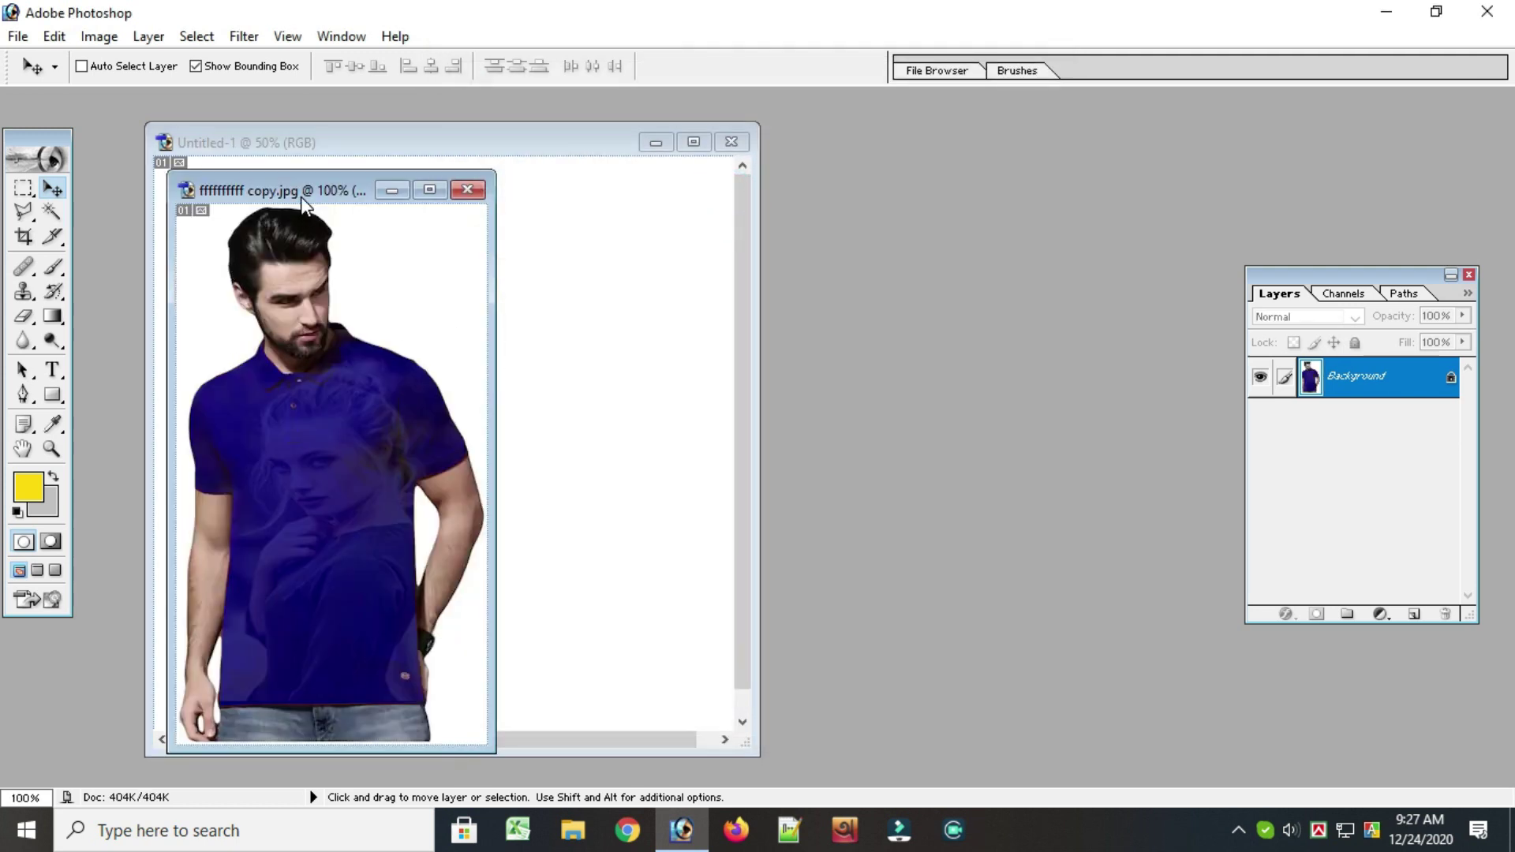
- Copy the shirt picture into the blank Untitled-1 document and enlarge it to 167.4% width and 177.3% height
{"action": "left_click_drag", "start_coordinate": [301, 196], "coordinate": [1155, 89]}
{"action": "left_click_drag", "start_coordinate": [1144, 206], "coordinate": [418, 373]}
{"action": "left_click", "coordinate": [503, 509]}
{"action": "left_click_drag", "start_coordinate": [509, 514], "coordinate": [609, 715]}
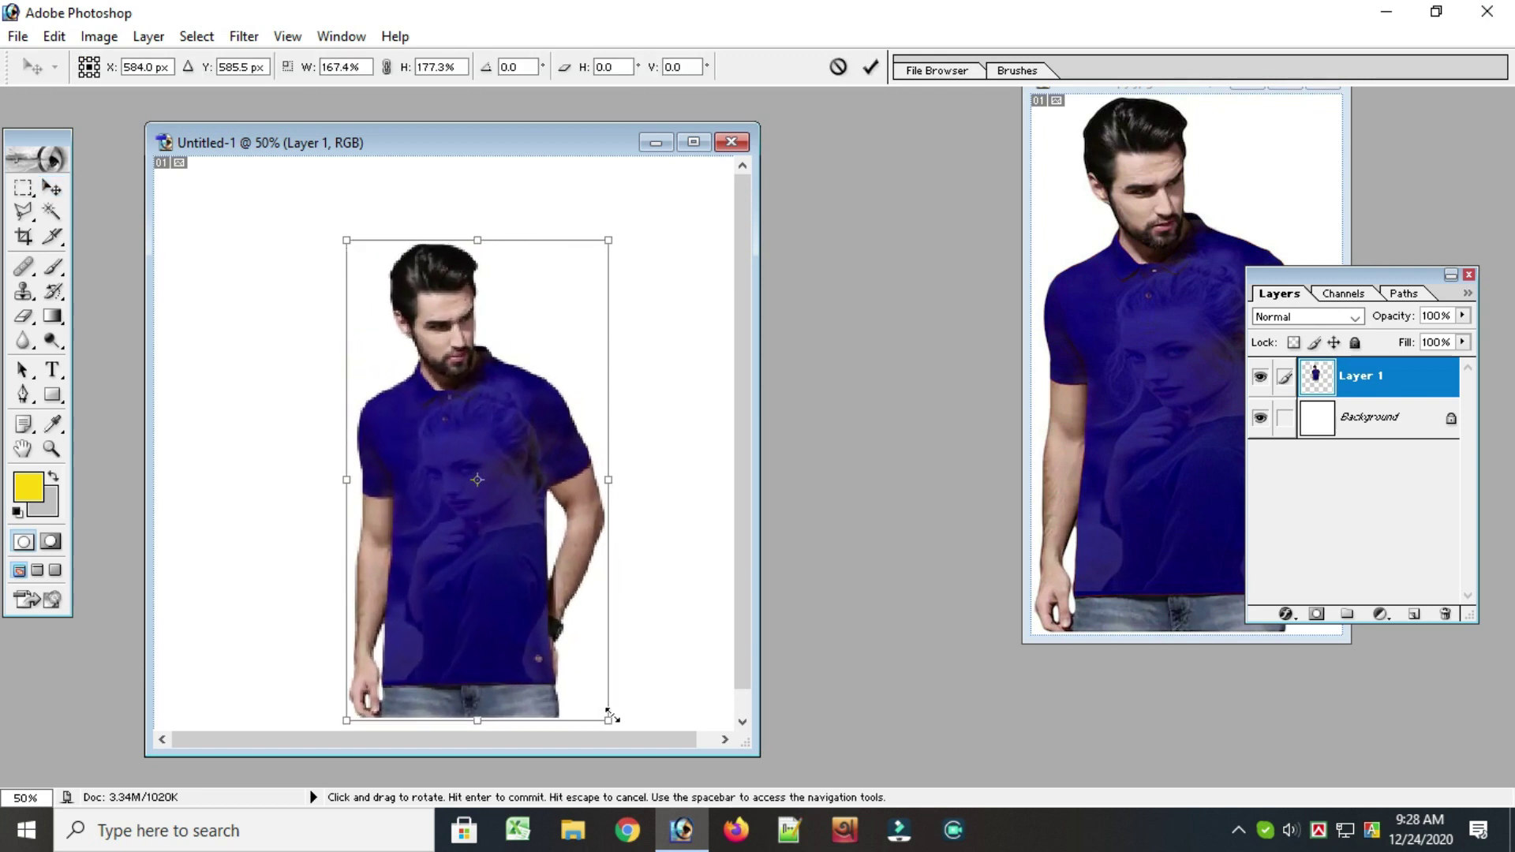
- Stretch the man to 218.4% width and 190.8% height, apply the transform, and place him at the canvas's right edge
{"action": "left_click_drag", "start_coordinate": [346, 240], "coordinate": [275, 242]}
{"action": "left_click_drag", "start_coordinate": [439, 240], "coordinate": [450, 201]}
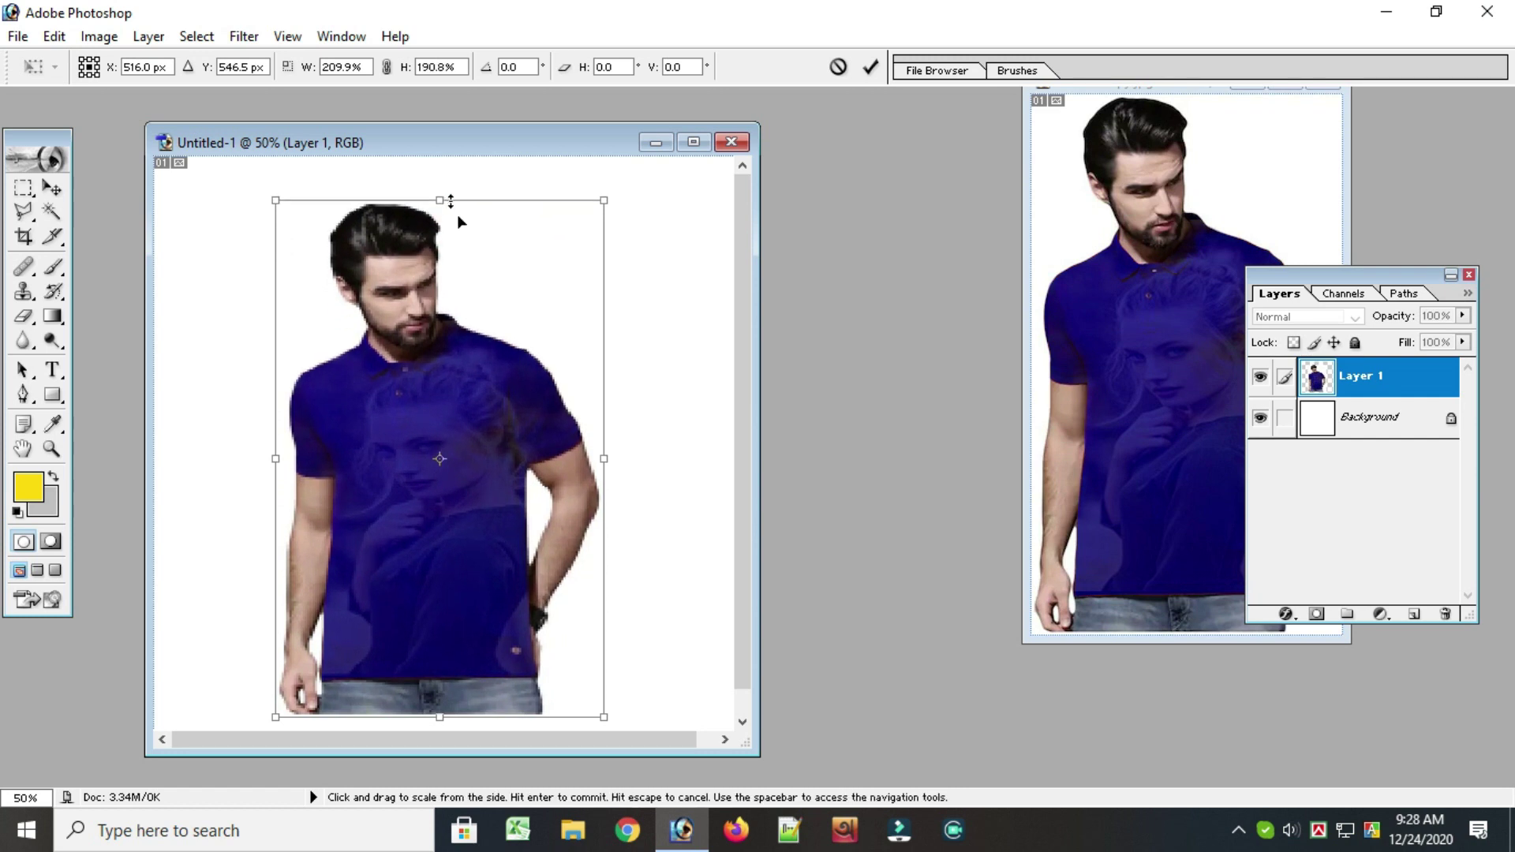
{"action": "left_click_drag", "start_coordinate": [603, 458], "coordinate": [628, 470]}
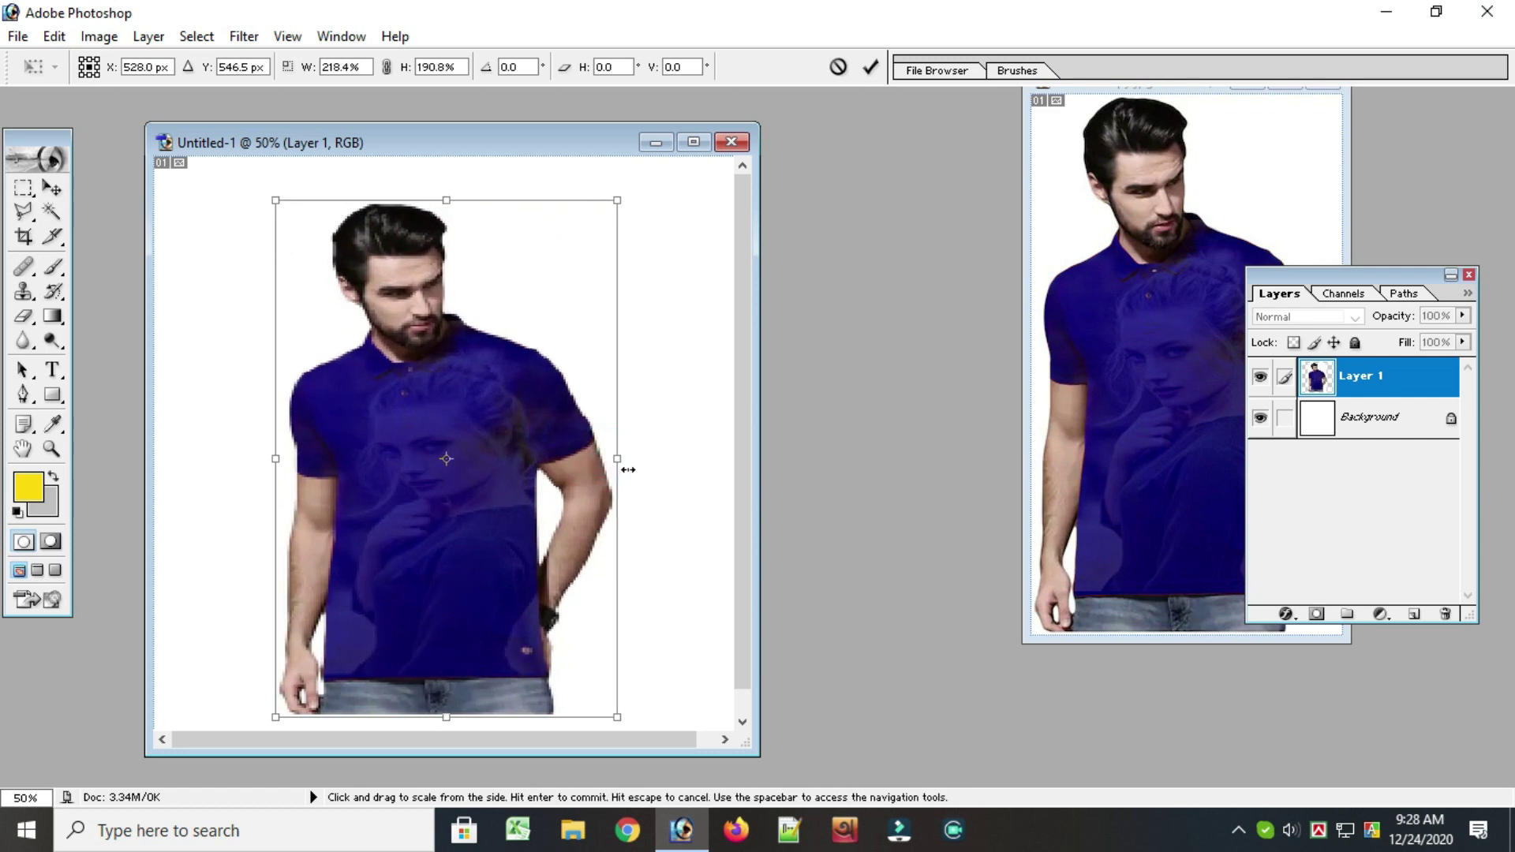
{"action": "left_click", "coordinate": [869, 68]}
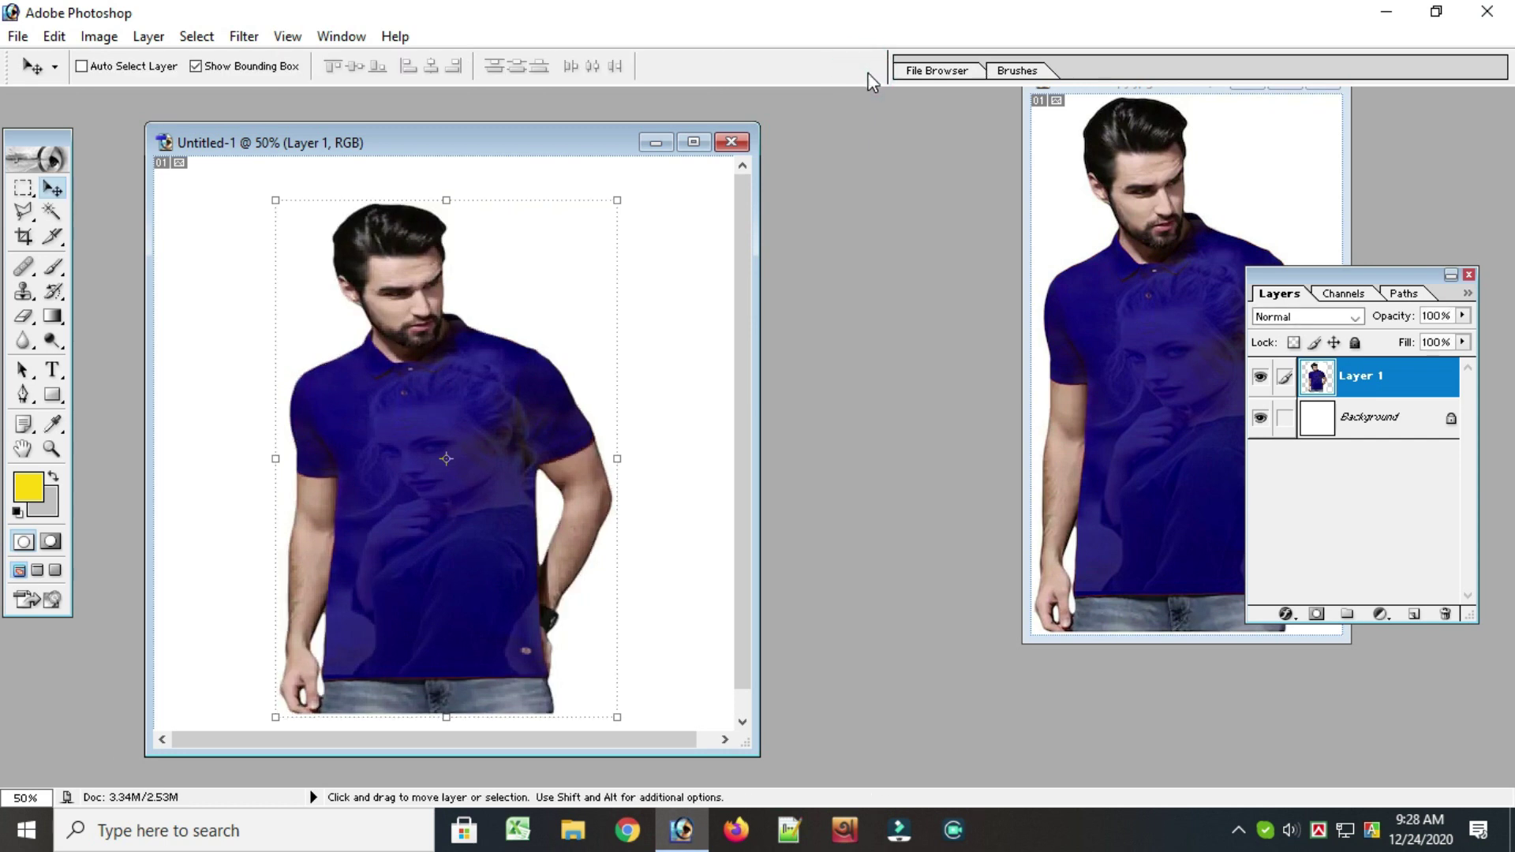
{"action": "left_click_drag", "start_coordinate": [413, 541], "coordinate": [534, 558]}
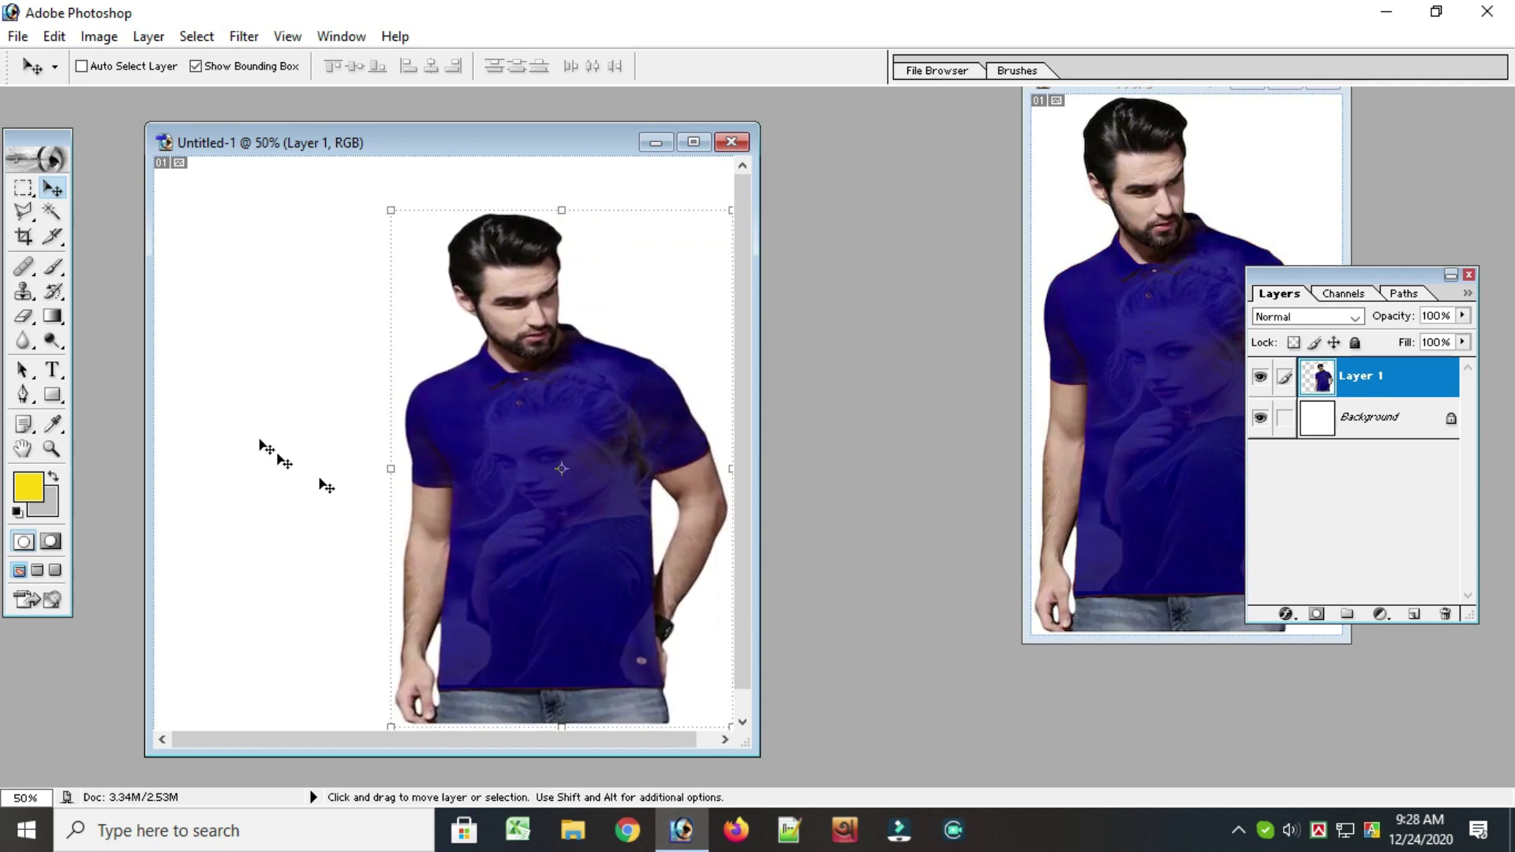
- Add a text box across the top of the canvas reading "professtional graphic desing" in 6 pt Courier Bold
{"action": "left_click", "coordinate": [52, 369]}
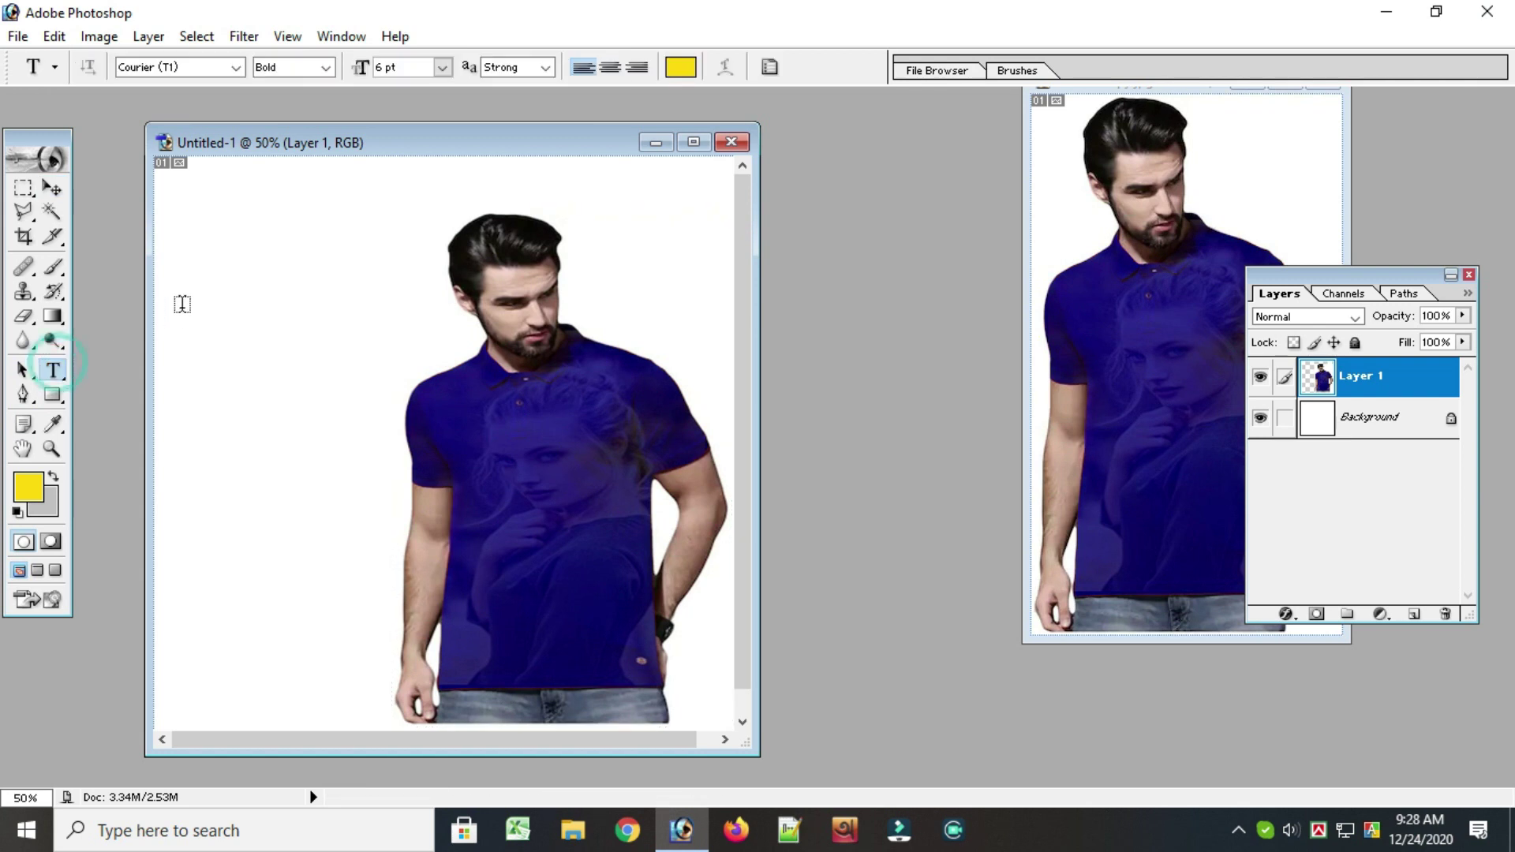
{"action": "left_click_drag", "start_coordinate": [188, 203], "coordinate": [719, 362]}
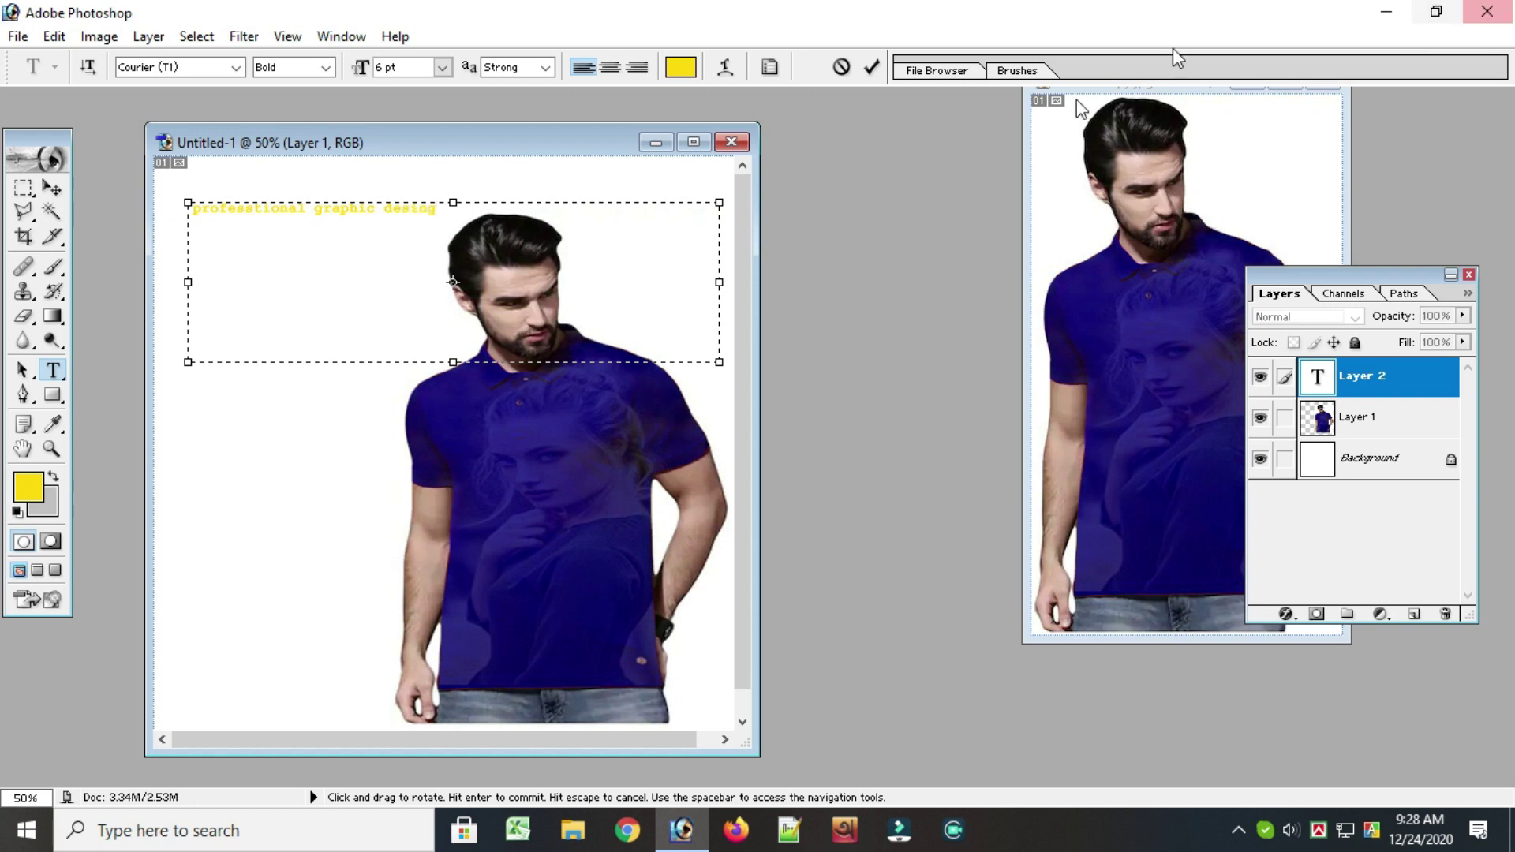
- Sample the shirt's dark blue as the foreground color with the Eyedropper
{"action": "left_click_drag", "start_coordinate": [442, 208], "coordinate": [175, 210]}
{"action": "left_click", "coordinate": [53, 423]}
{"action": "left_click", "coordinate": [451, 396]}
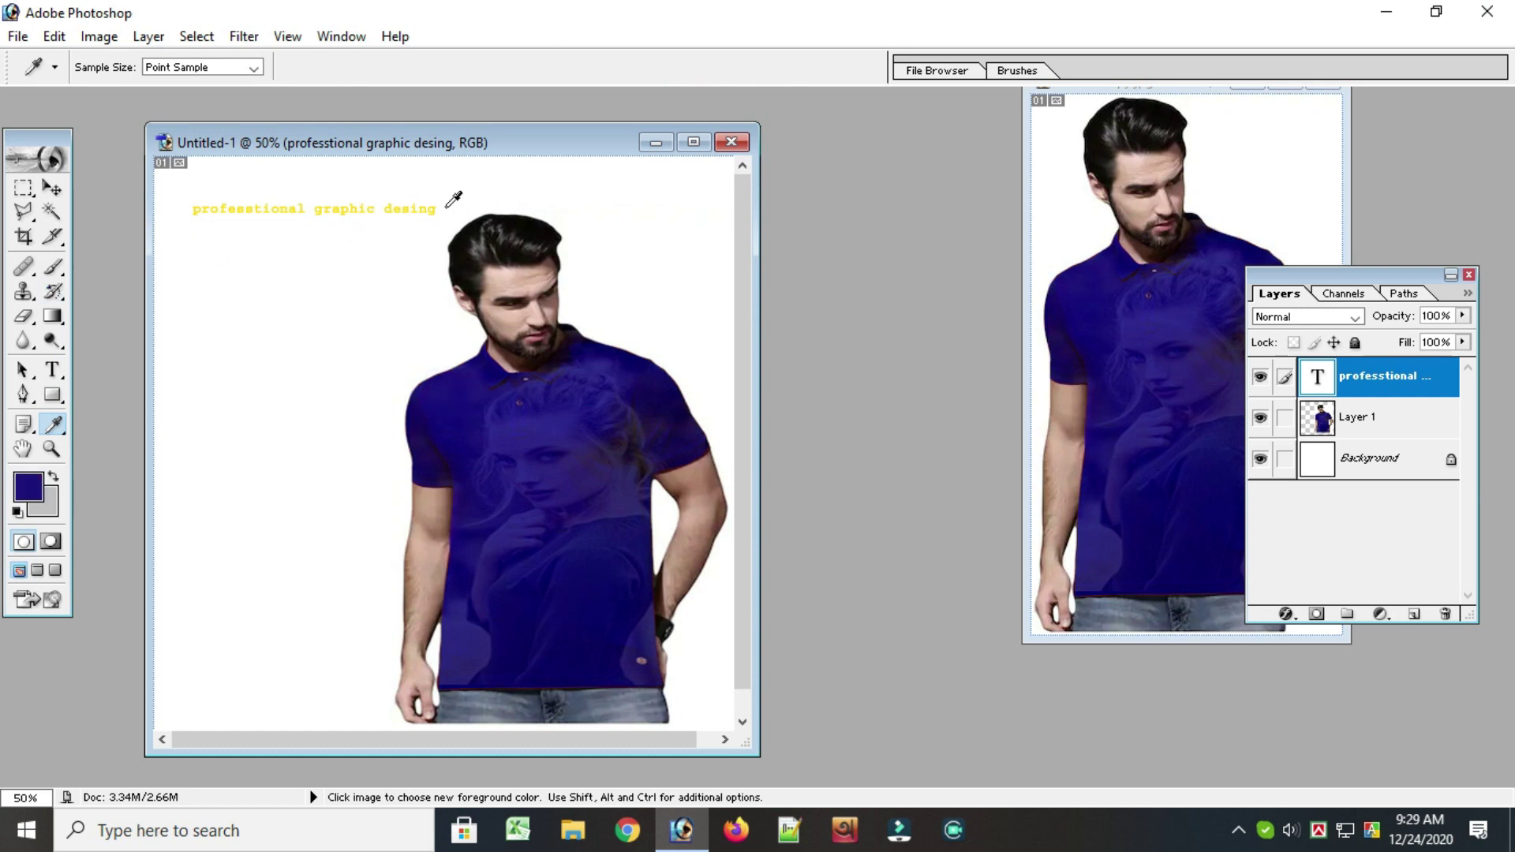
- Select the whole "professtional graphic desing" line and change its text color to bright blue
{"action": "left_click", "coordinate": [53, 370]}
{"action": "left_click_drag", "start_coordinate": [439, 209], "coordinate": [190, 209]}
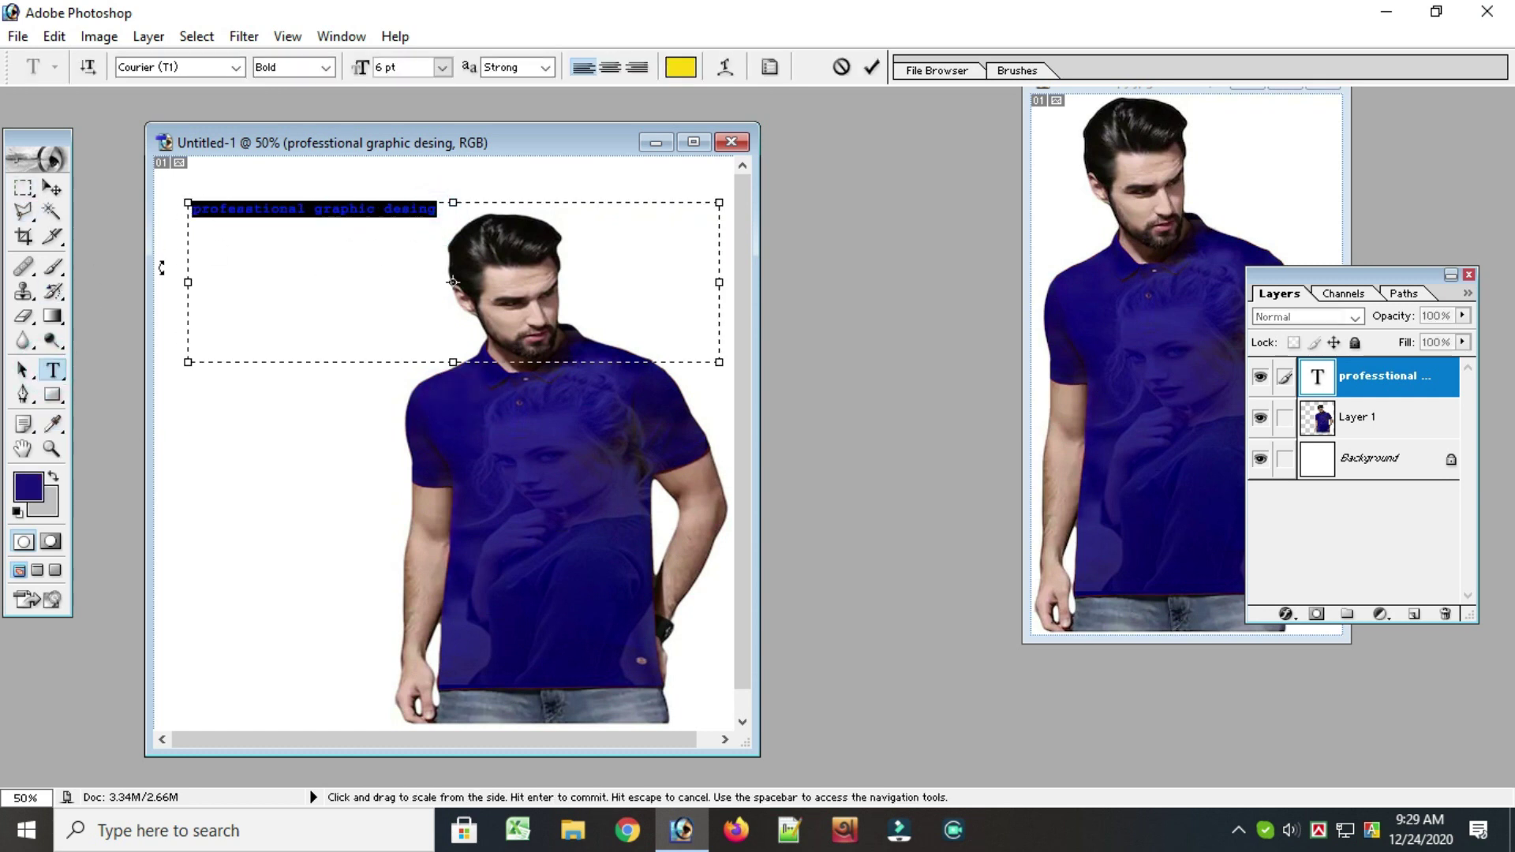
{"action": "key", "text": "alt"}
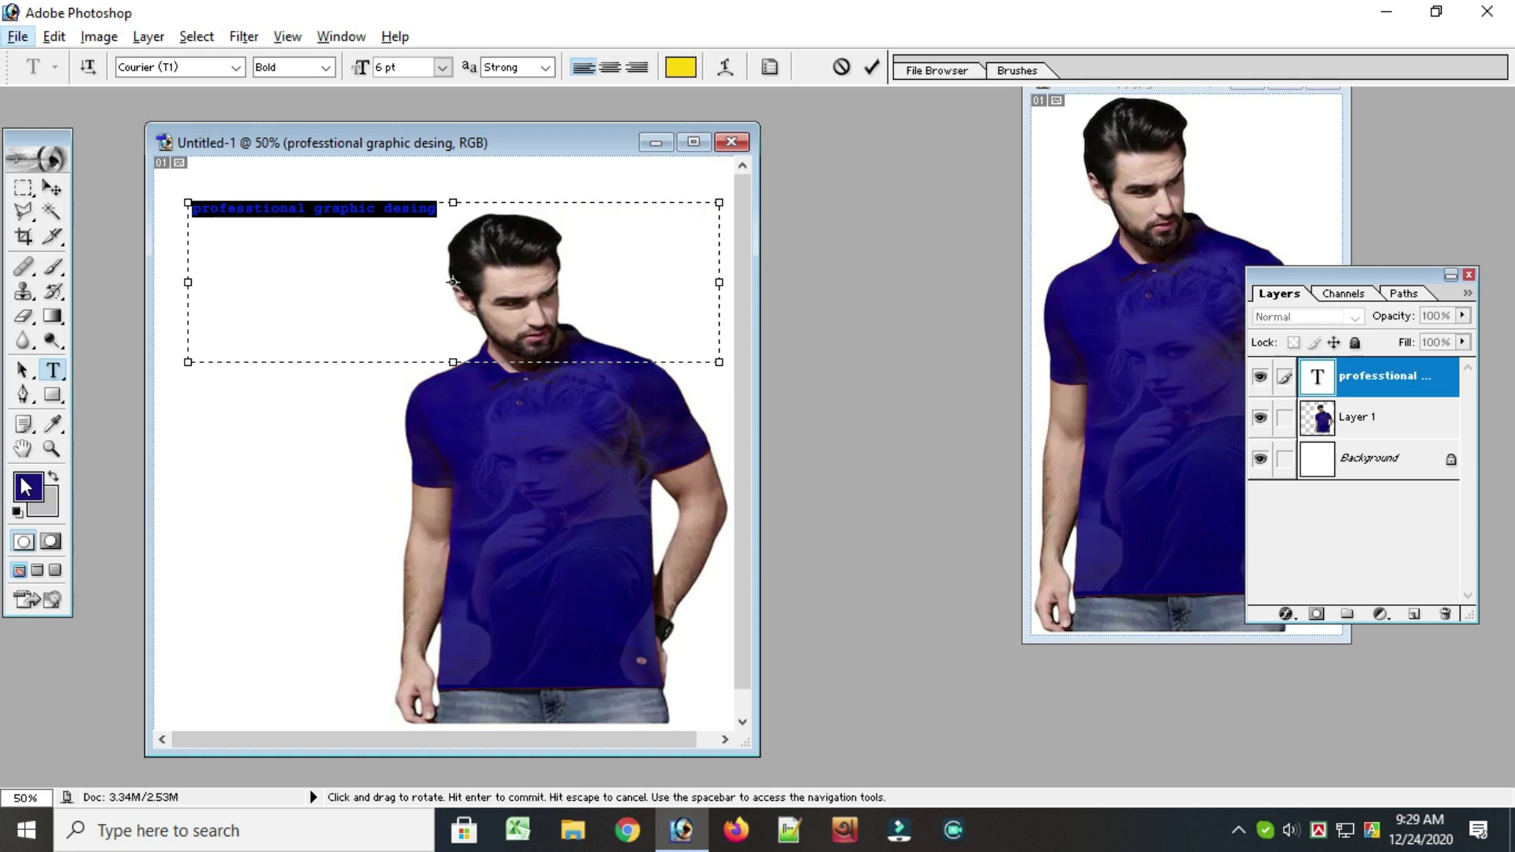
{"action": "left_click", "coordinate": [680, 67]}
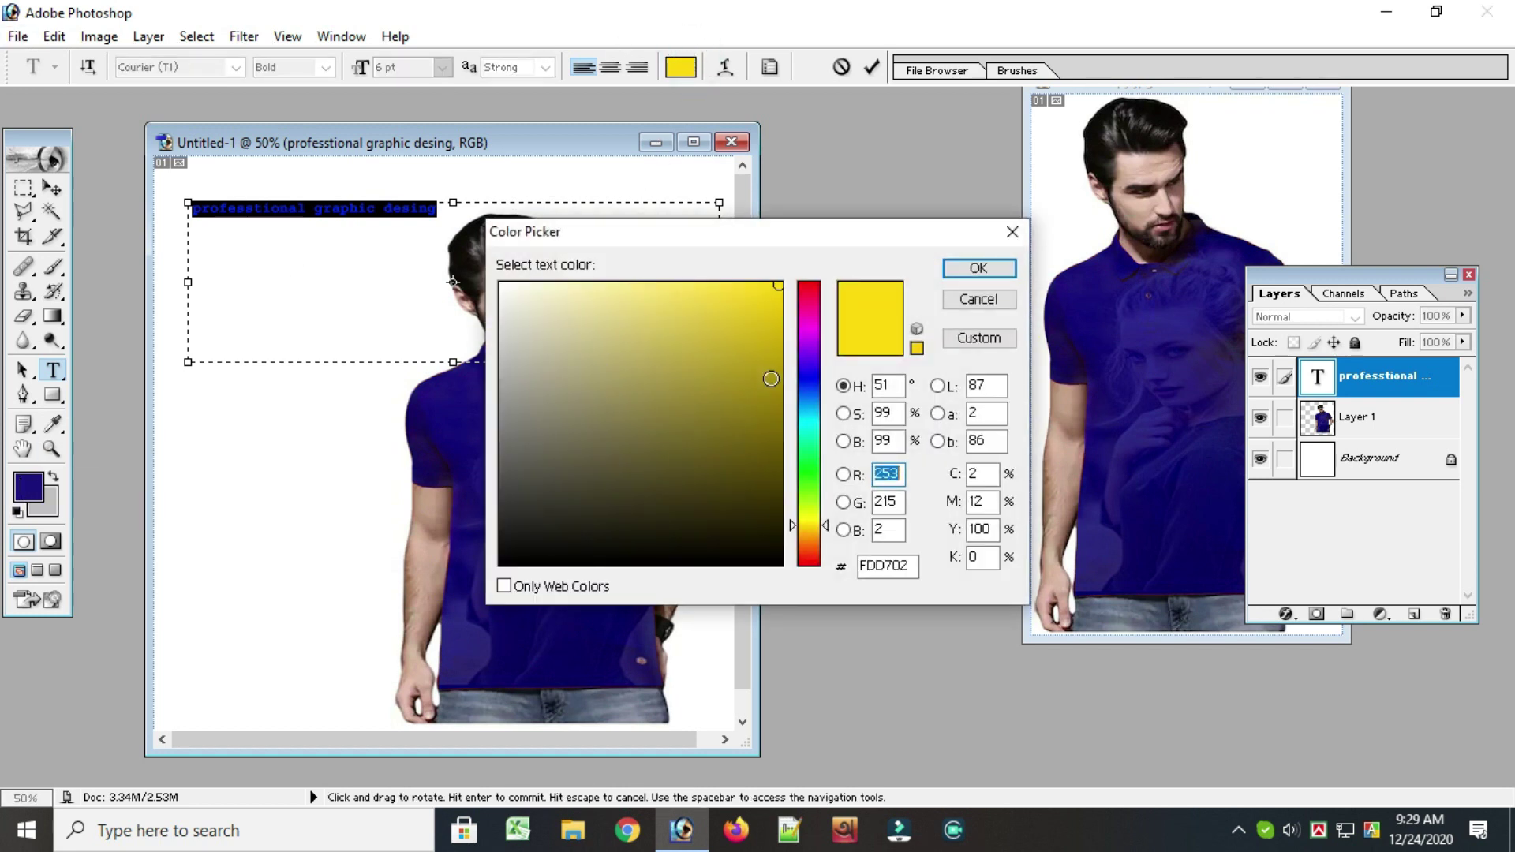
{"action": "left_click", "coordinate": [808, 384]}
{"action": "left_click", "coordinate": [979, 267]}
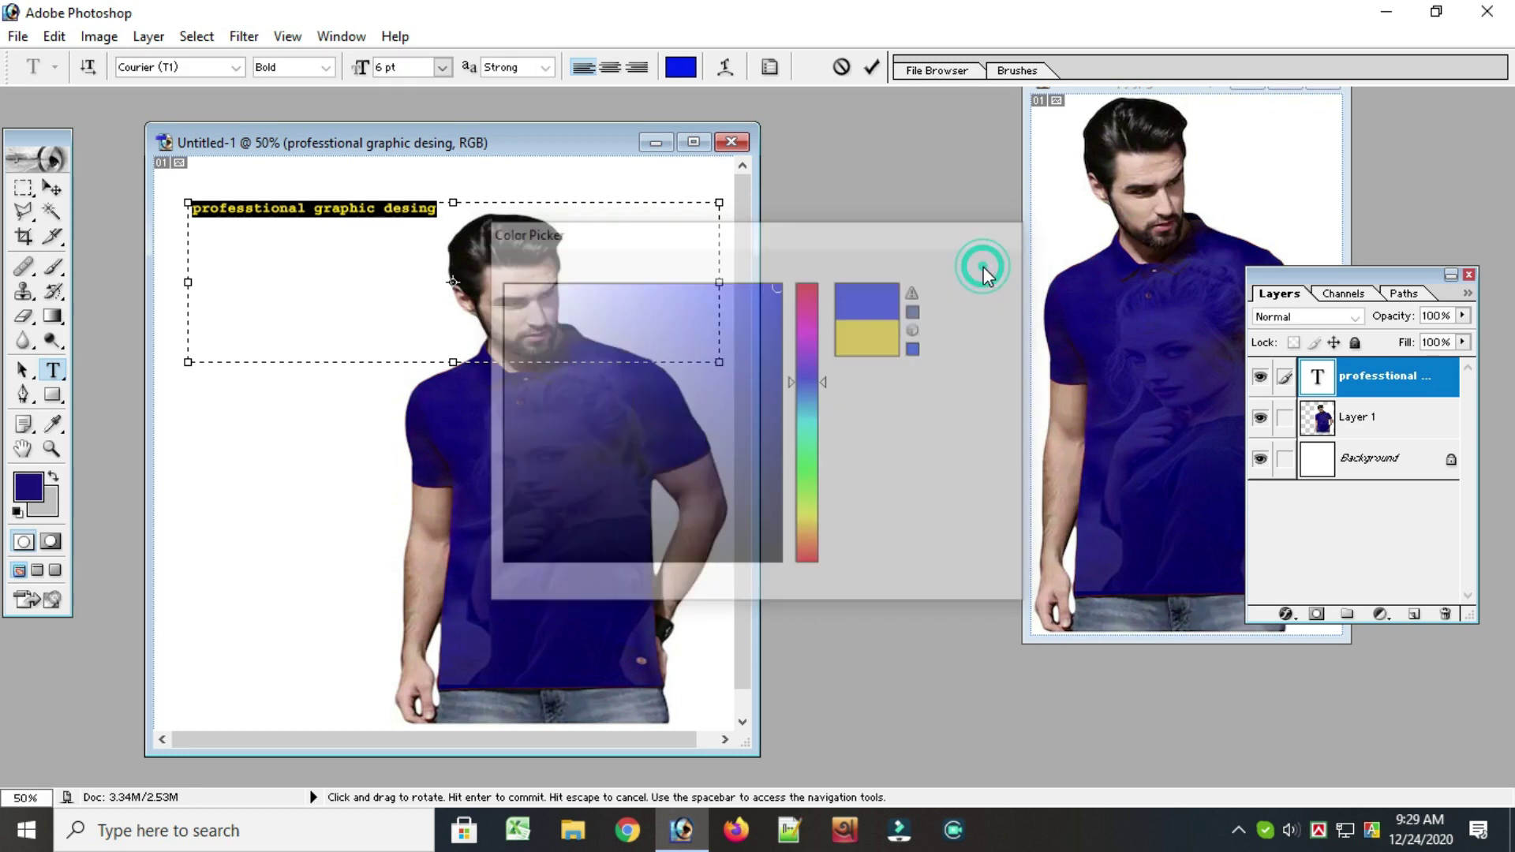
- Set the selected heading's font size to 12 pt and commit the text
{"action": "left_click", "coordinate": [442, 69]}
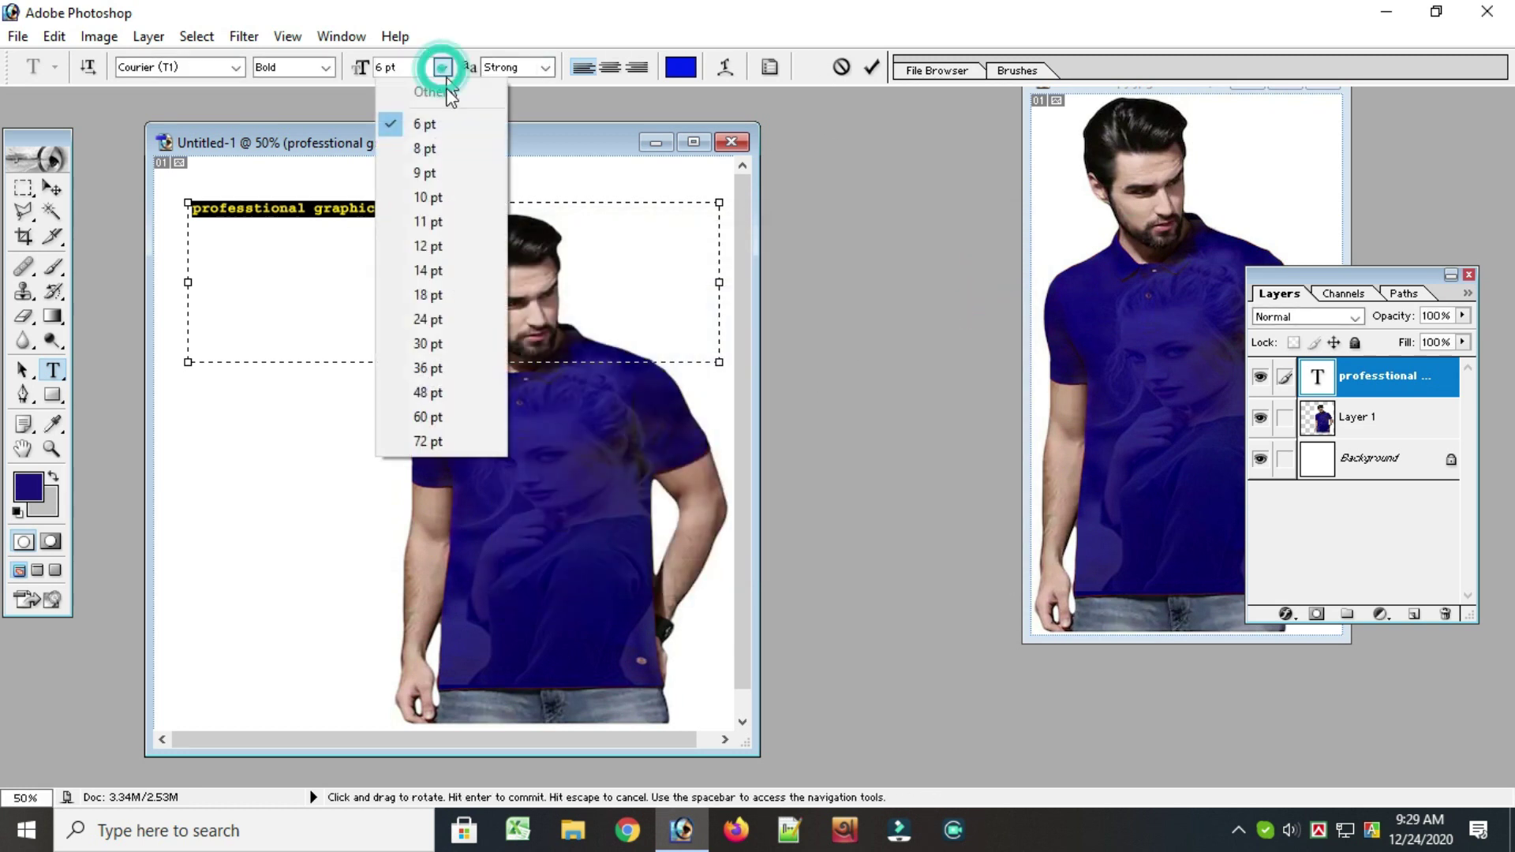
{"action": "left_click", "coordinate": [430, 222]}
{"action": "left_click", "coordinate": [442, 67]}
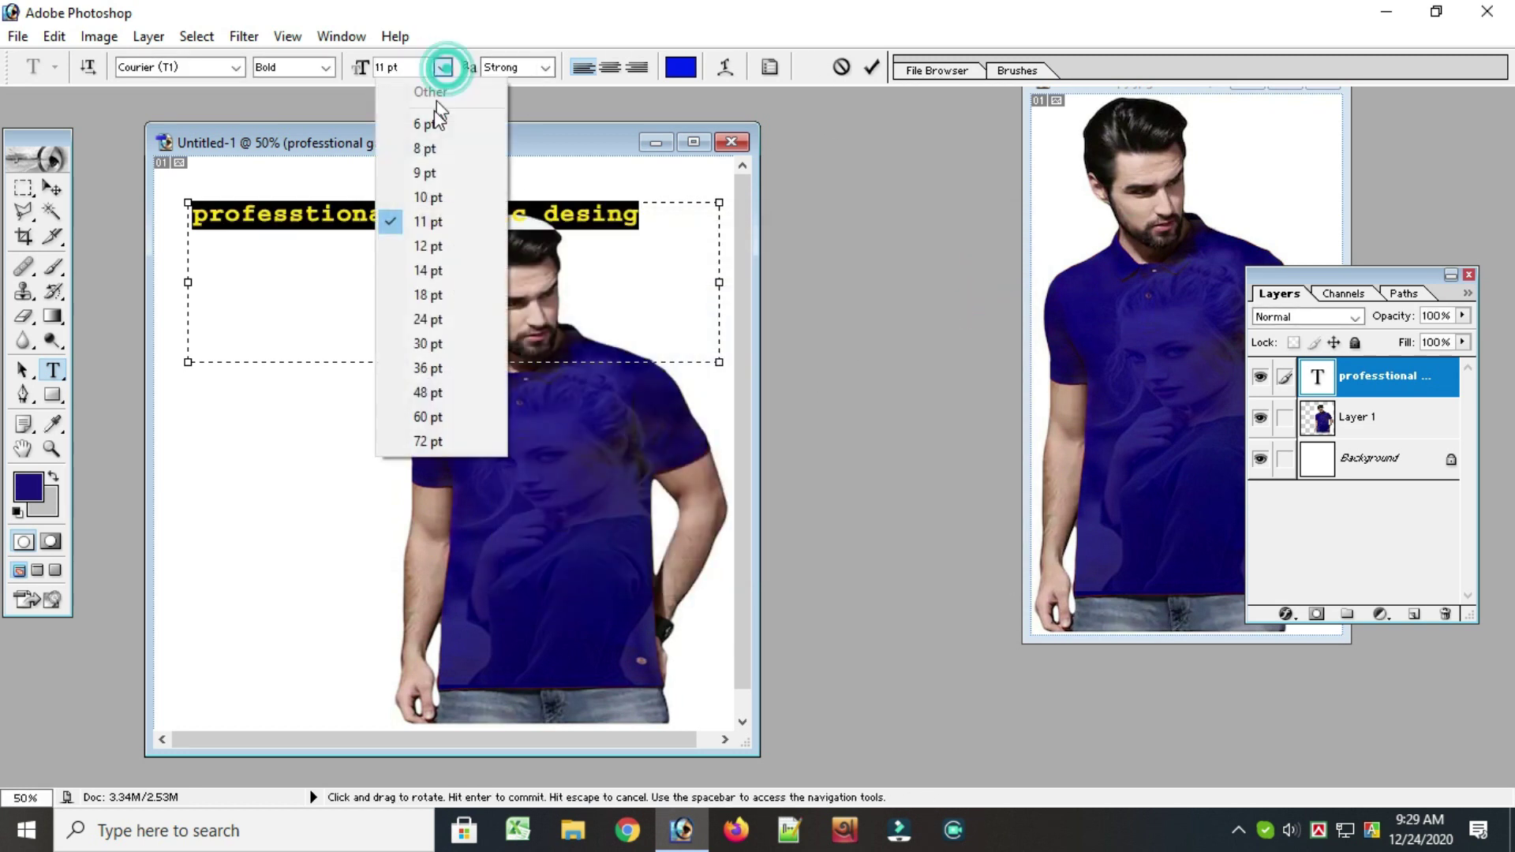
{"action": "left_click", "coordinate": [426, 294]}
{"action": "left_click", "coordinate": [441, 67]}
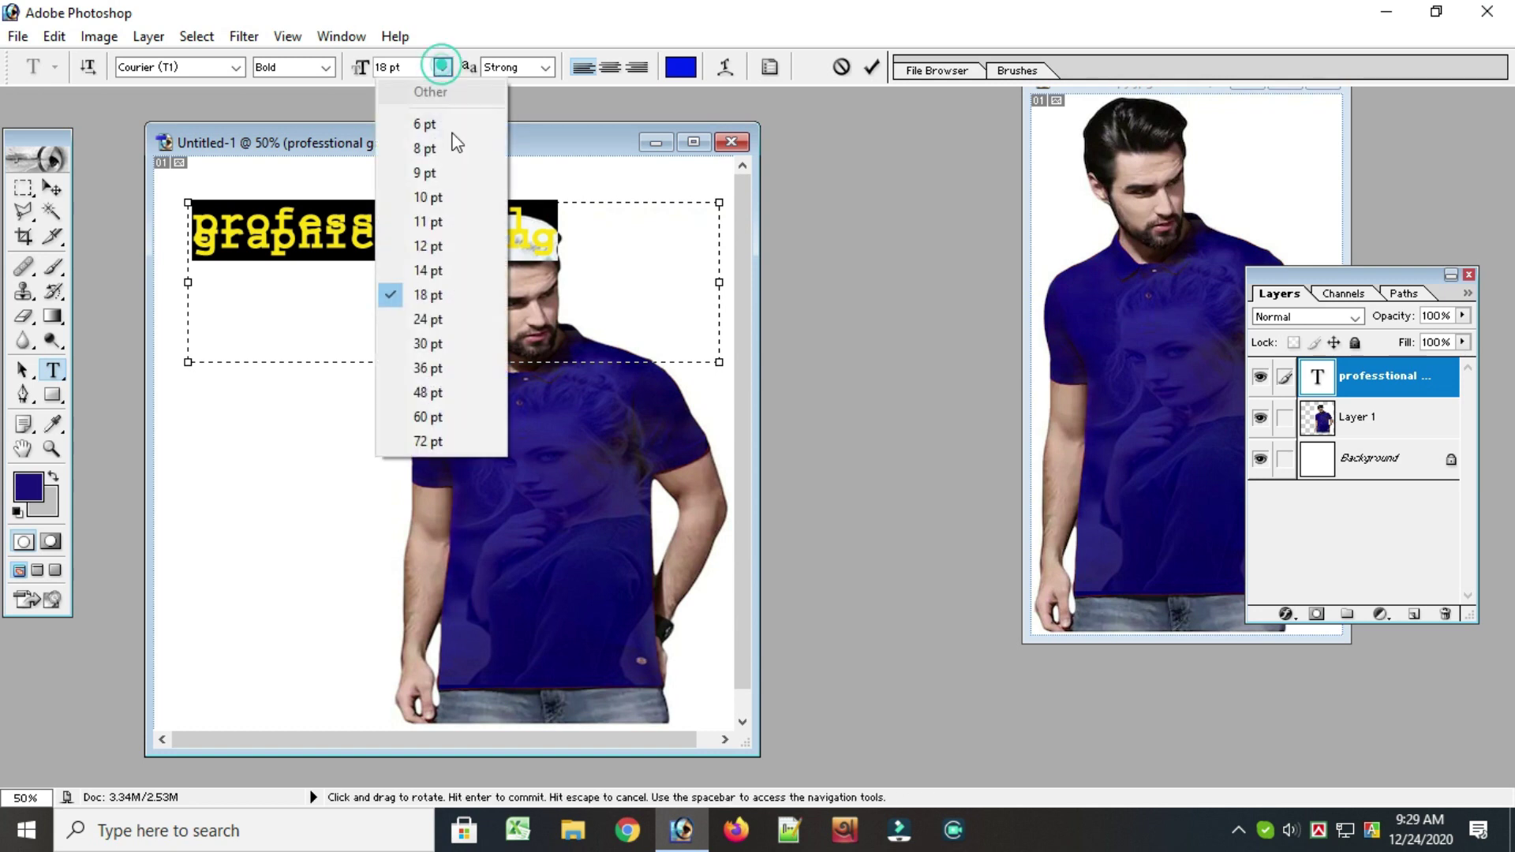
{"action": "left_click", "coordinate": [426, 245]}
{"action": "left_click", "coordinate": [315, 366]}
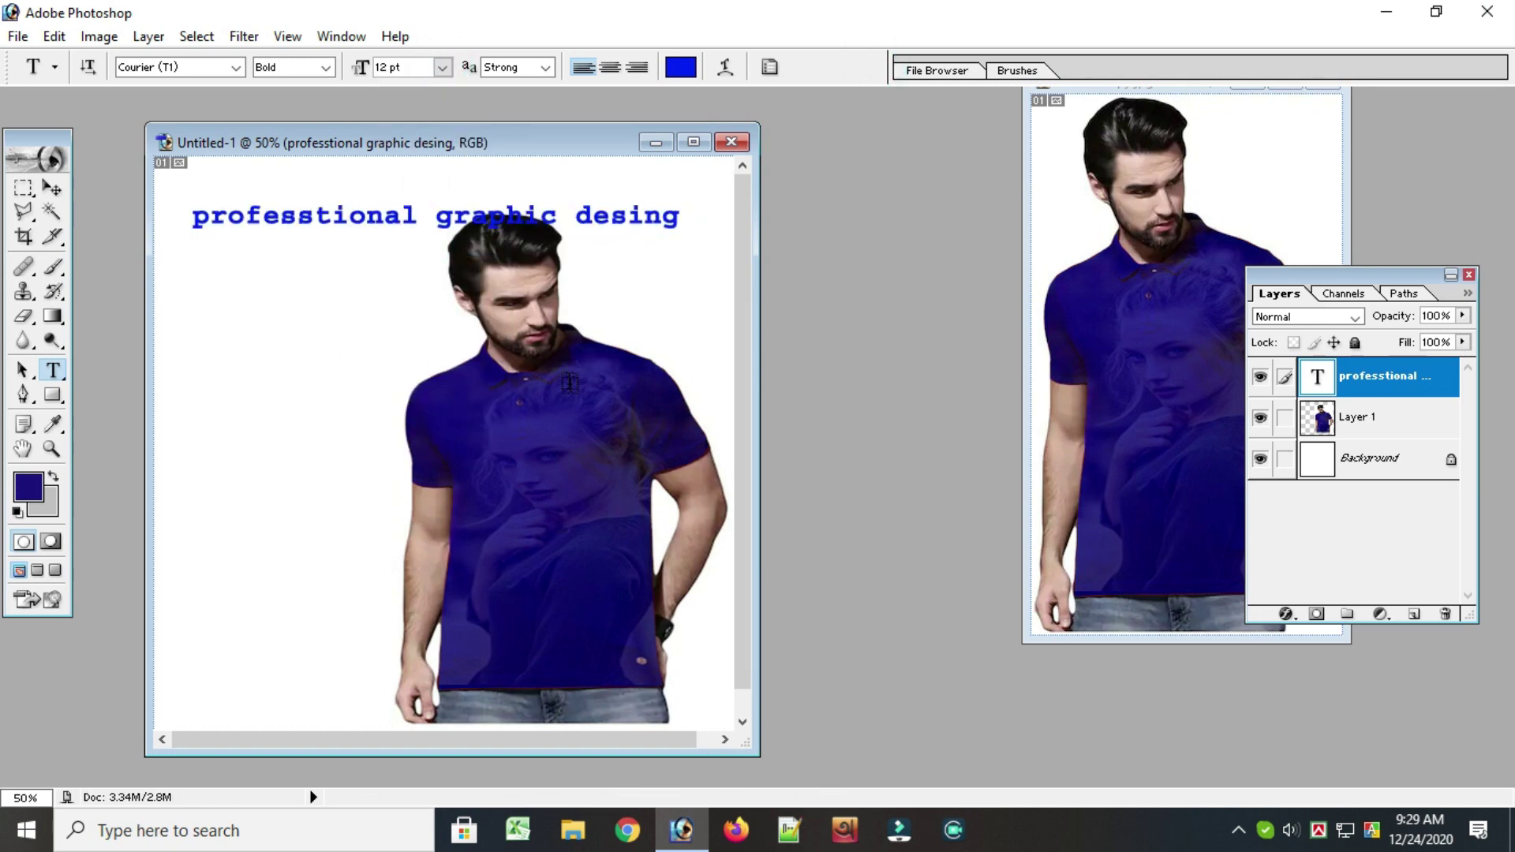
- Warp the "professtional graphic desing" heading with the horizontal Arc style, using a bend gentler than +50%, and commit the text
{"action": "left_click_drag", "start_coordinate": [679, 215], "coordinate": [189, 215]}
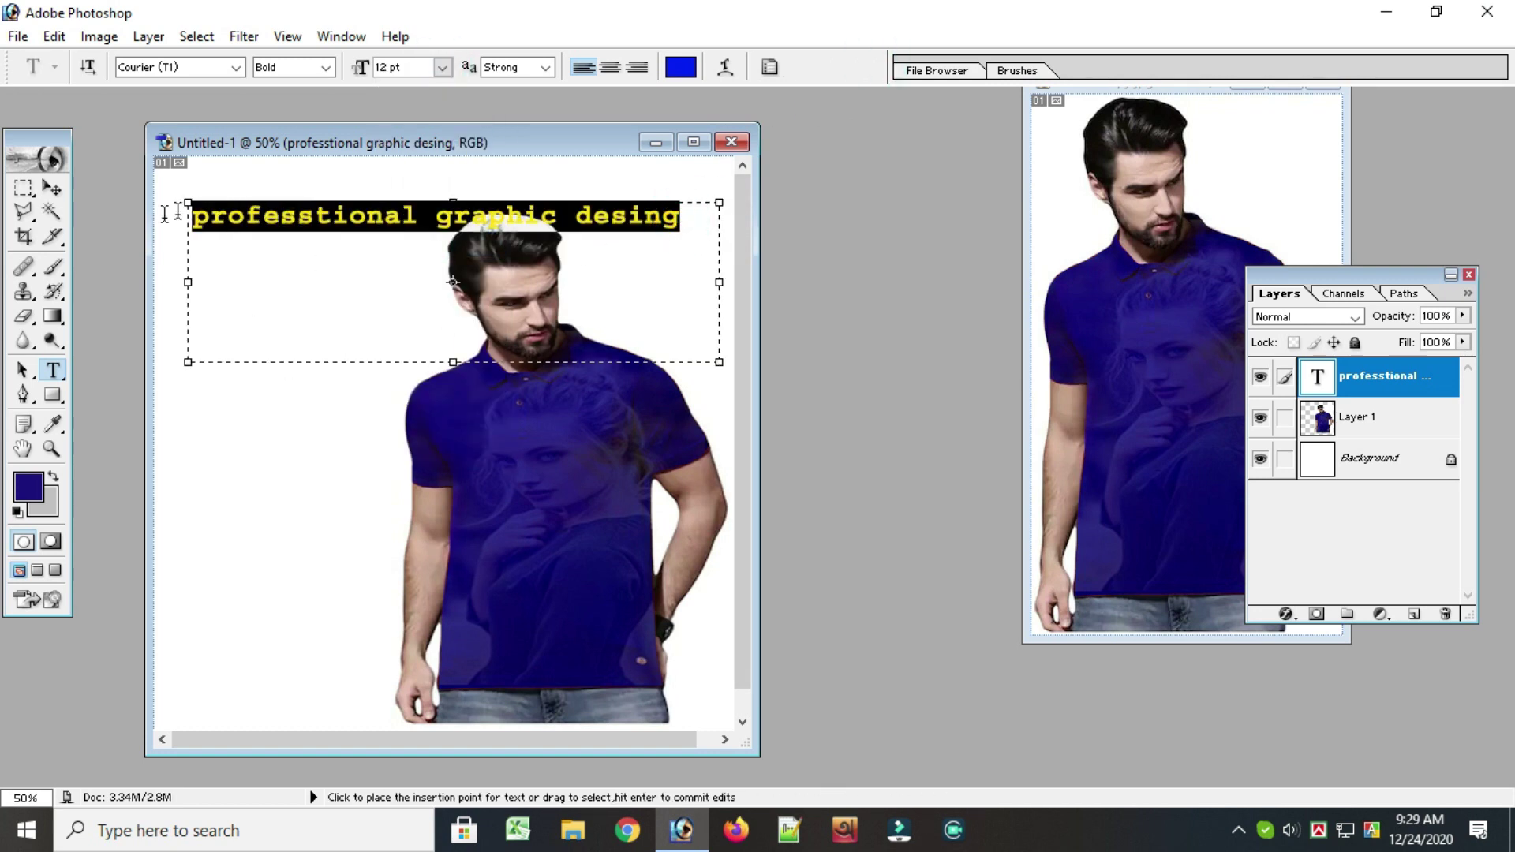
{"action": "left_click", "coordinate": [726, 67]}
{"action": "left_click", "coordinate": [751, 333]}
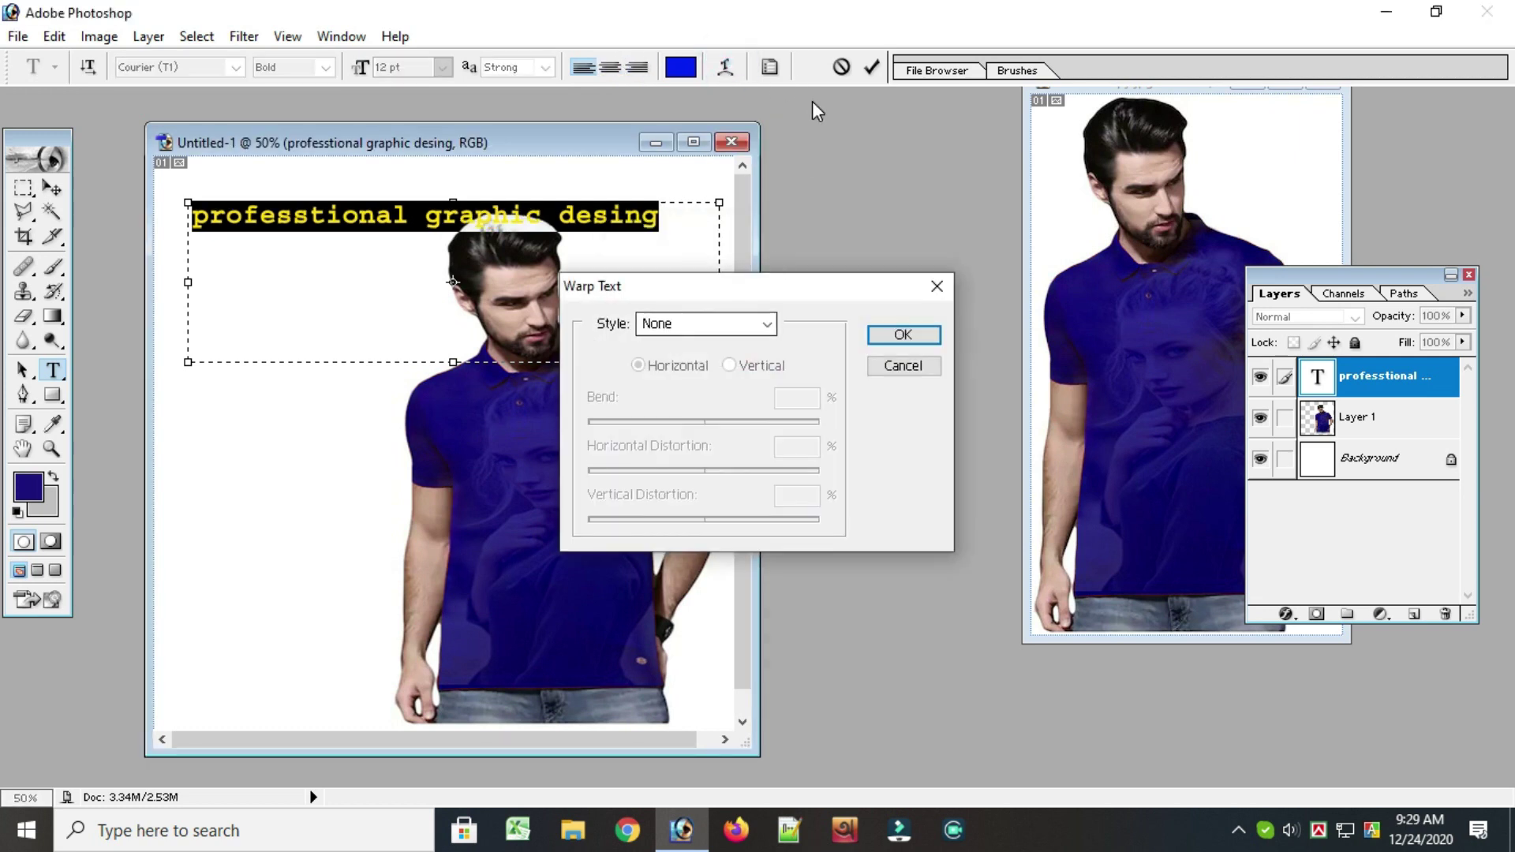
{"action": "left_click", "coordinate": [733, 323]}
{"action": "left_click", "coordinate": [675, 387]}
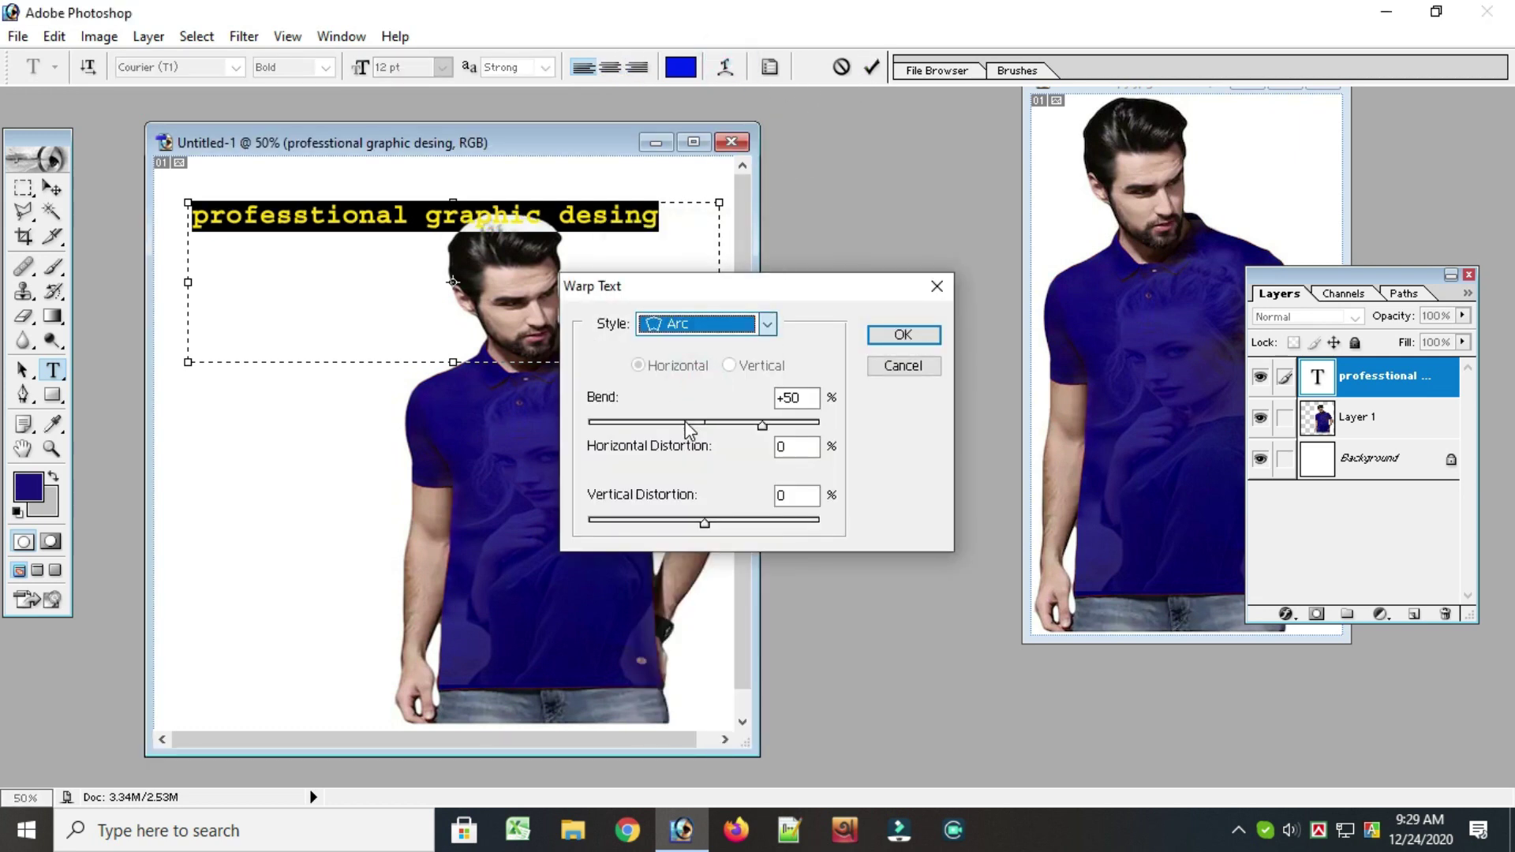
{"action": "left_click_drag", "start_coordinate": [758, 426], "coordinate": [728, 426]}
{"action": "left_click", "coordinate": [883, 341]}
{"action": "left_click", "coordinate": [871, 67]}
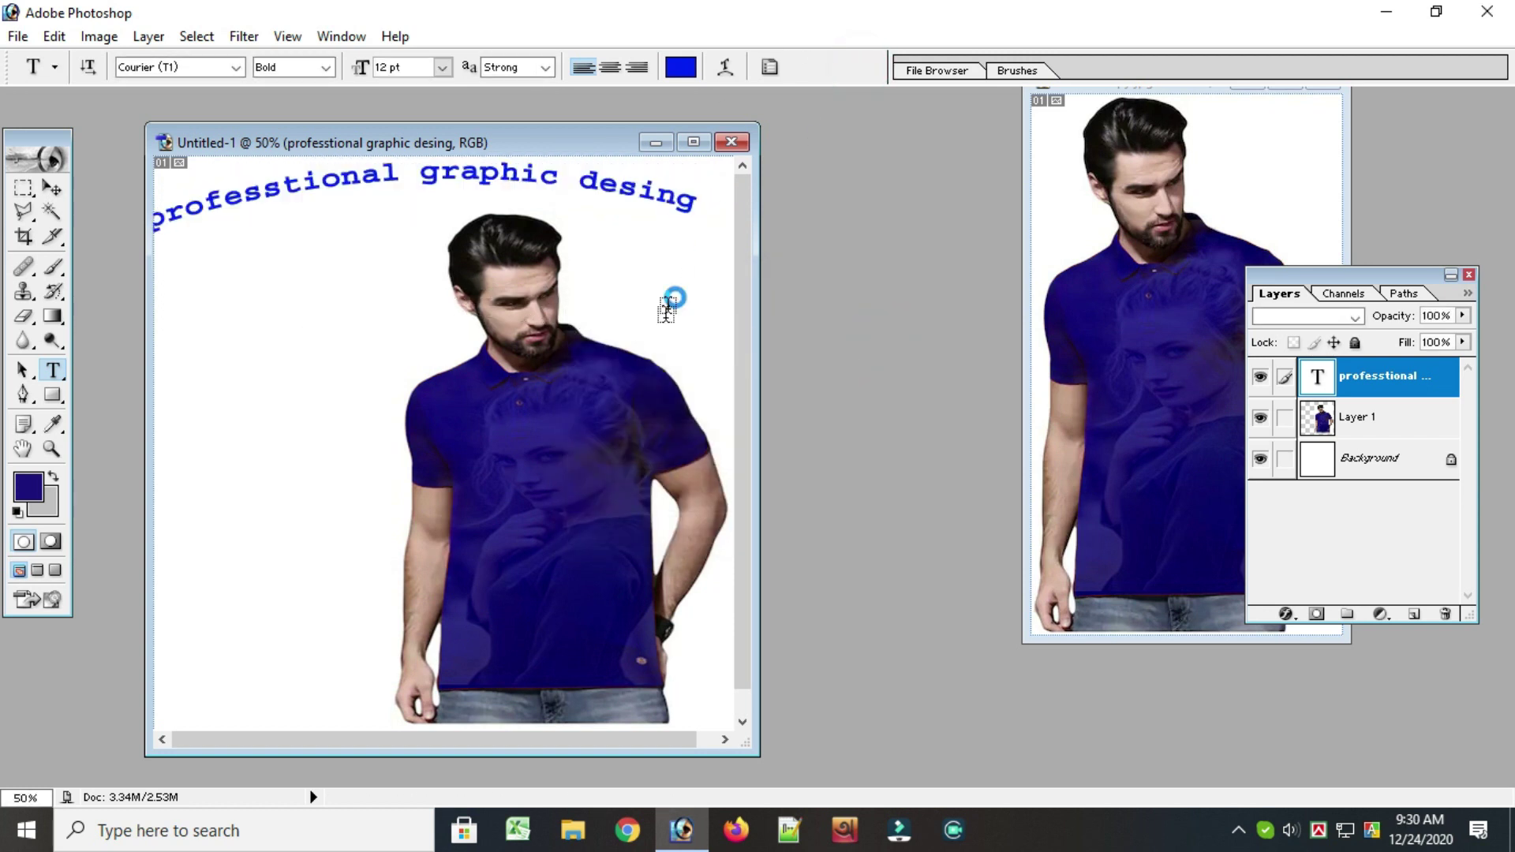
- Move the arched heading so its first letter is fully on the canvas, and shift the man on Layer 1 toward the canvas's center
{"action": "left_click", "coordinate": [52, 188]}
{"action": "left_click_drag", "start_coordinate": [305, 190], "coordinate": [342, 186]}
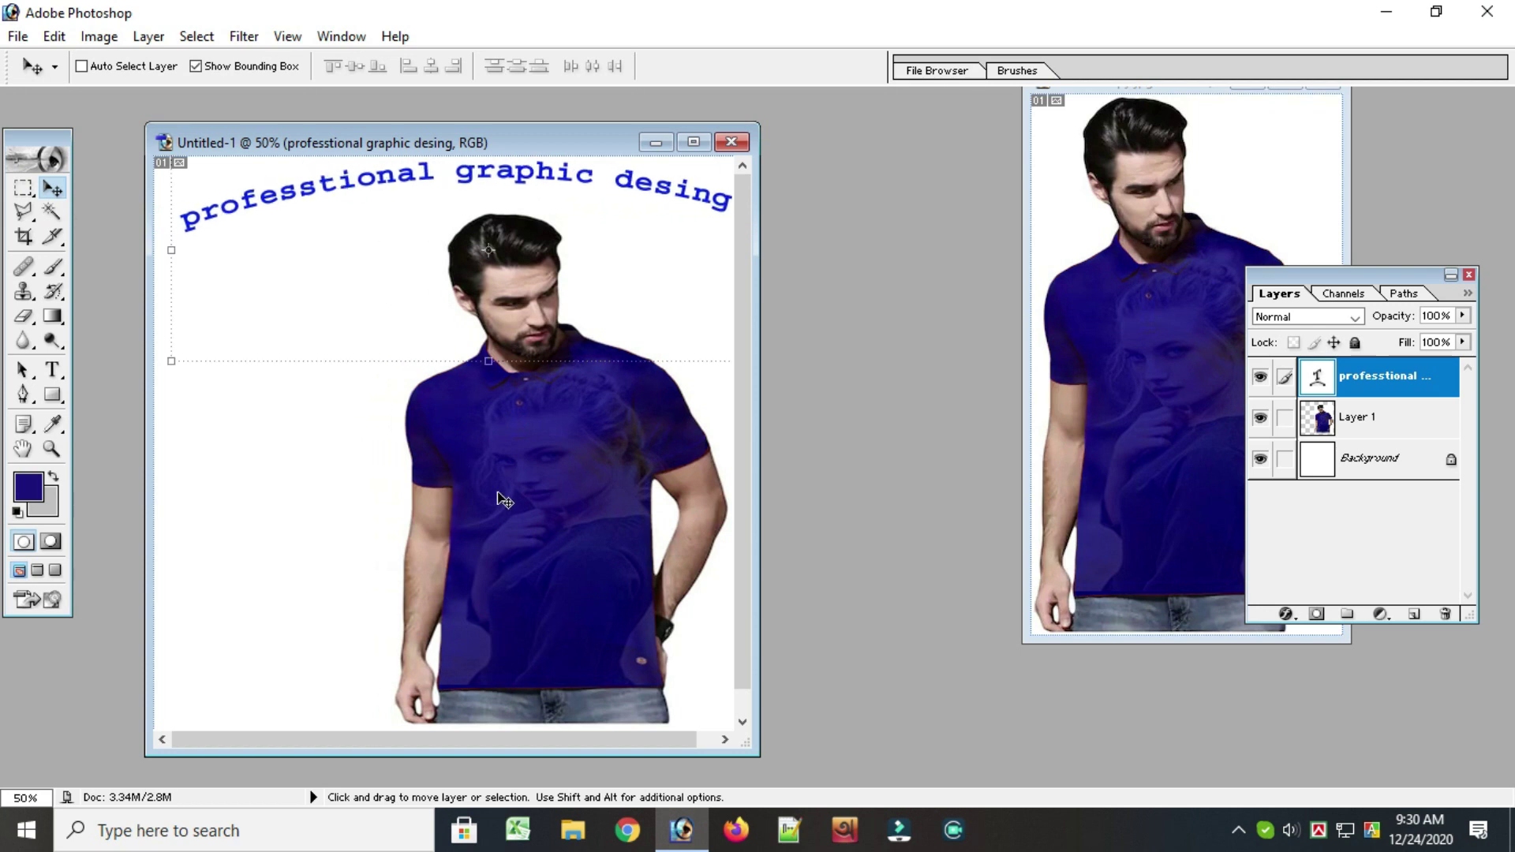
{"action": "left_click", "coordinate": [1331, 430]}
{"action": "left_click_drag", "start_coordinate": [595, 500], "coordinate": [541, 500]}
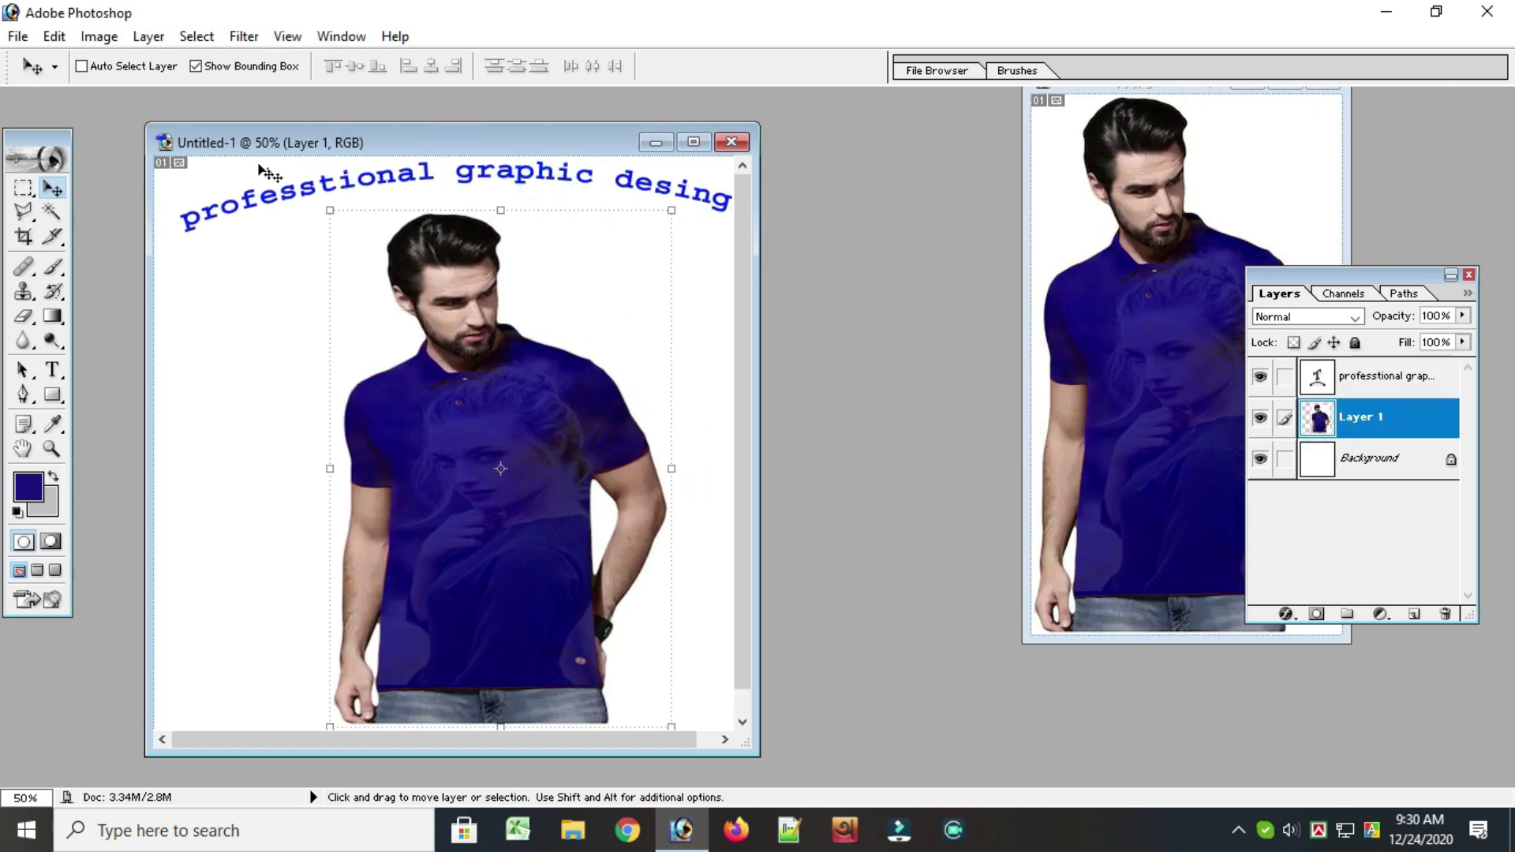
- Rotate the arched heading by 1.8°, position it just above the man's head, and apply the transform
{"action": "left_click", "coordinate": [1351, 375]}
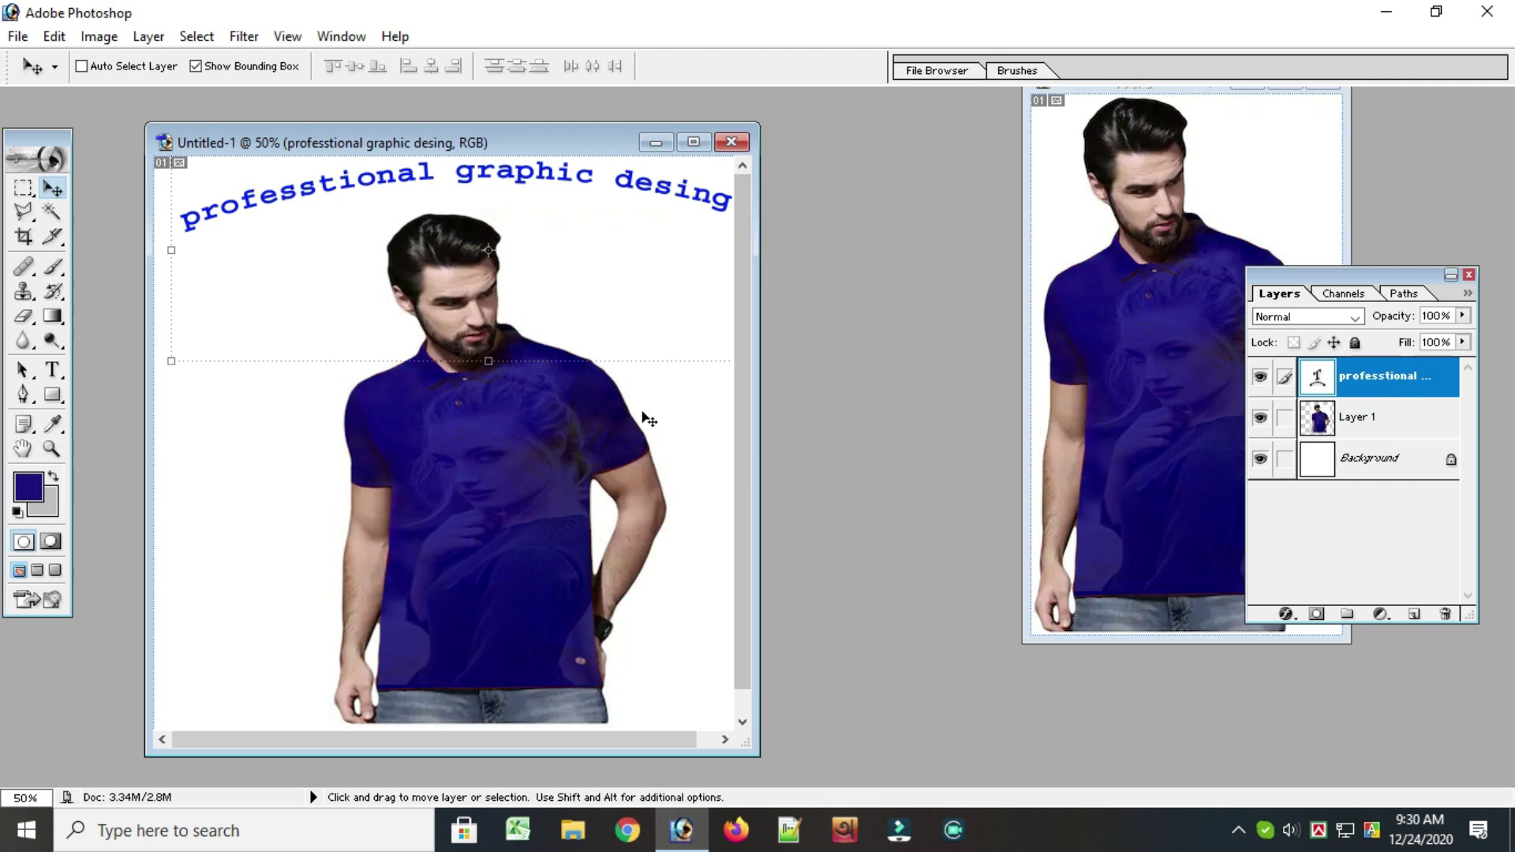
{"action": "left_click_drag", "start_coordinate": [650, 376], "coordinate": [647, 382]}
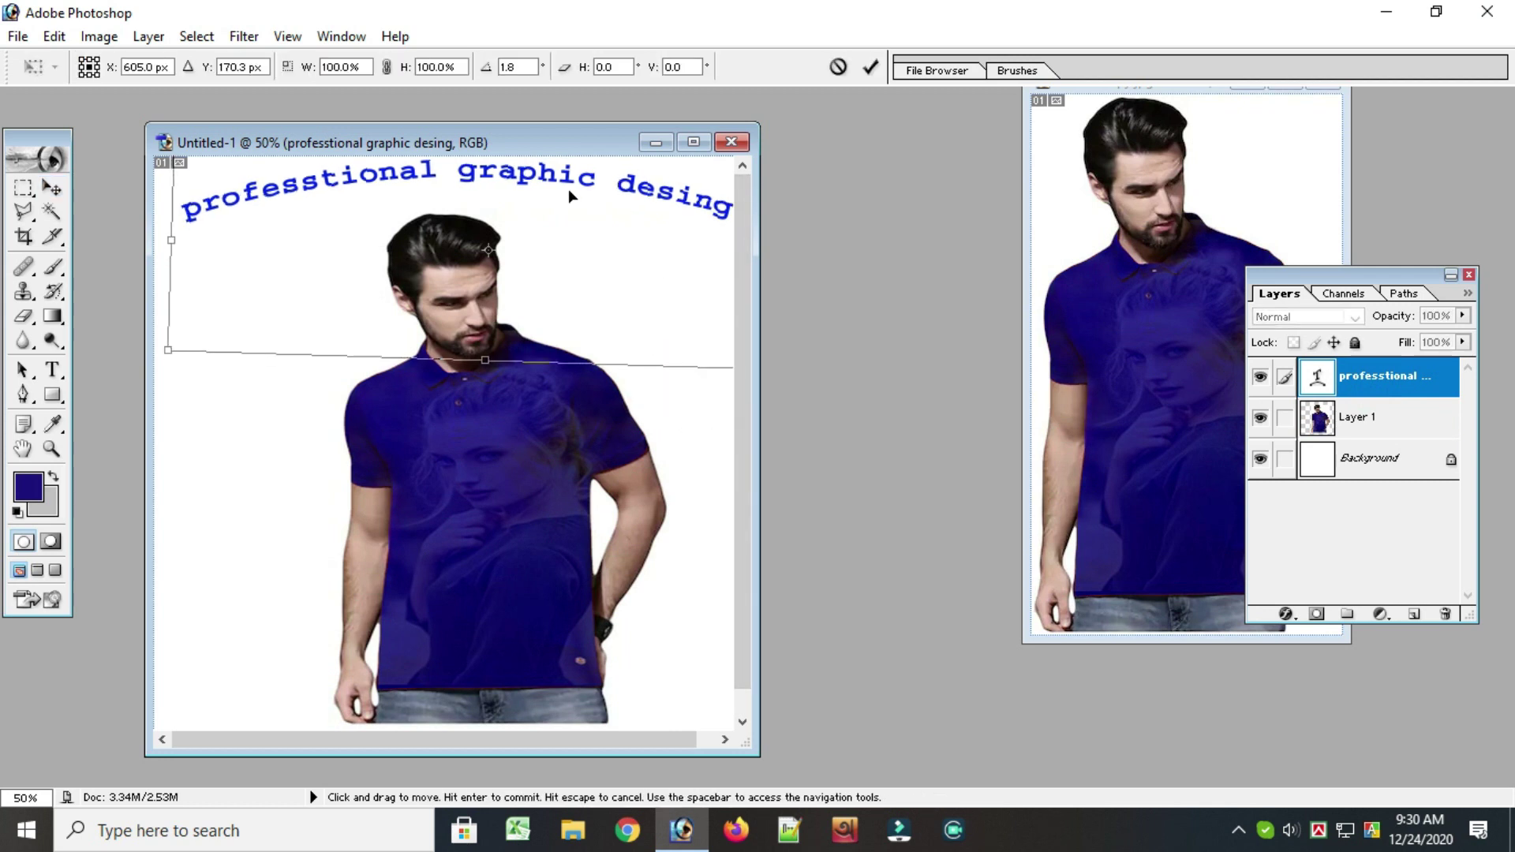
{"action": "left_click", "coordinate": [694, 142]}
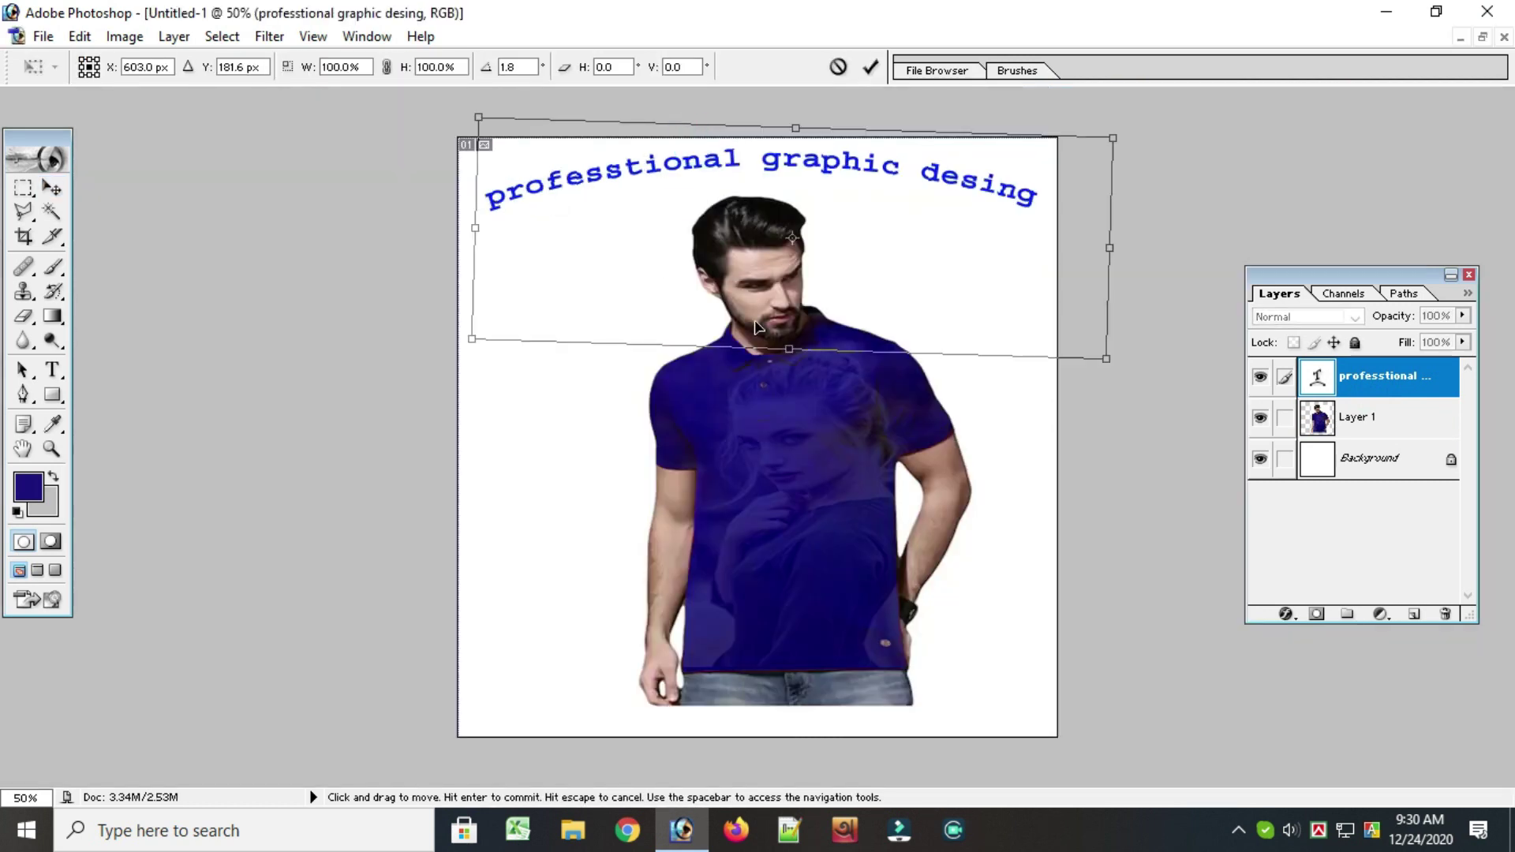
{"action": "left_click", "coordinate": [871, 67]}
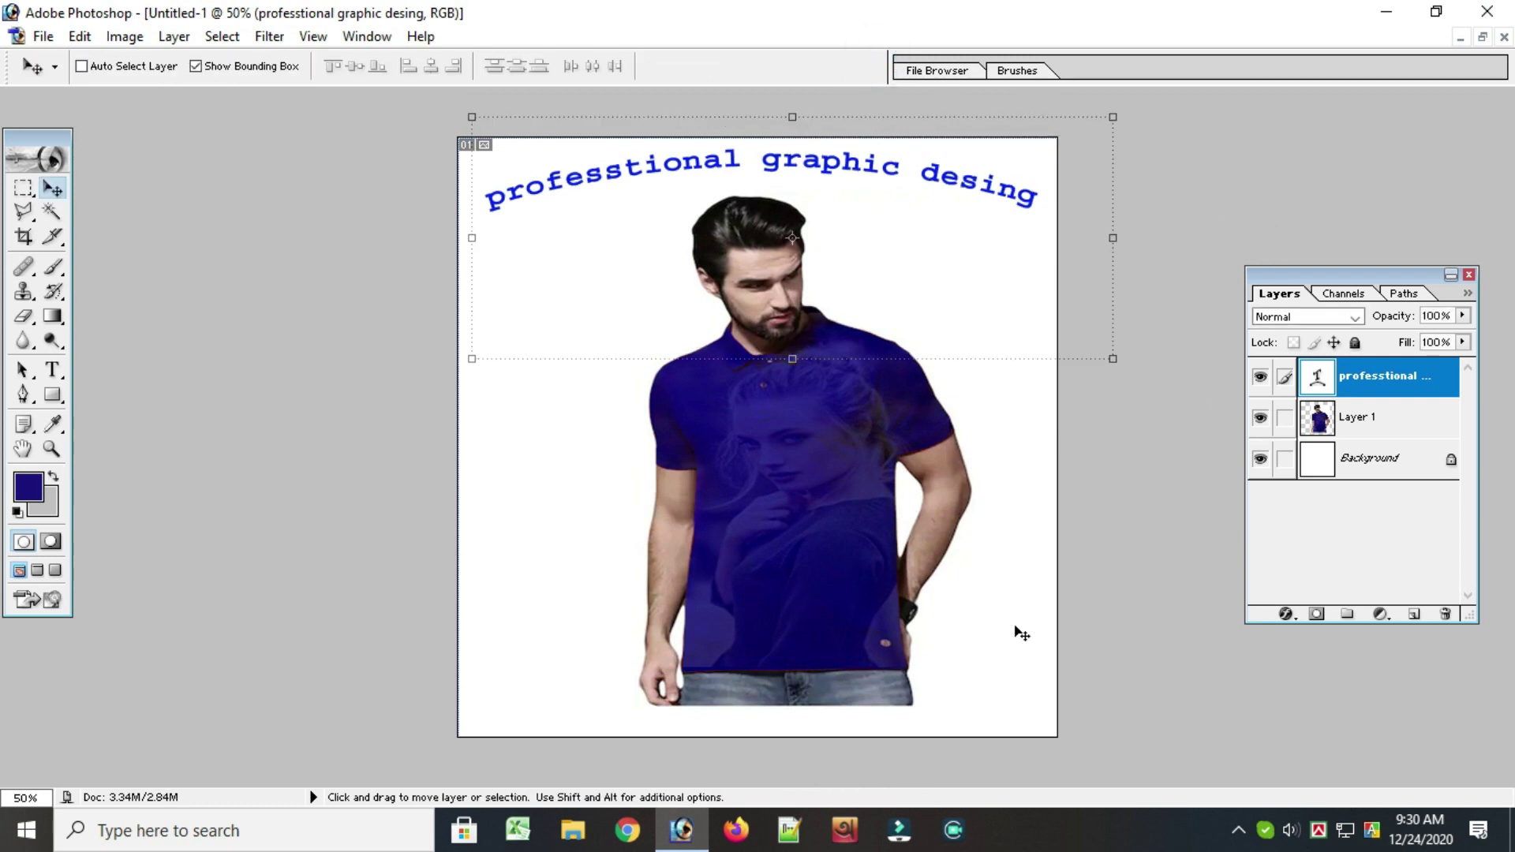
- Add a drop shadow to the heading layer with 100% opacity, 6 px distance and 58% spread
{"action": "right_click", "coordinate": [1400, 383]}
{"action": "left_click", "coordinate": [1272, 698]}
{"action": "left_click", "coordinate": [1288, 616]}
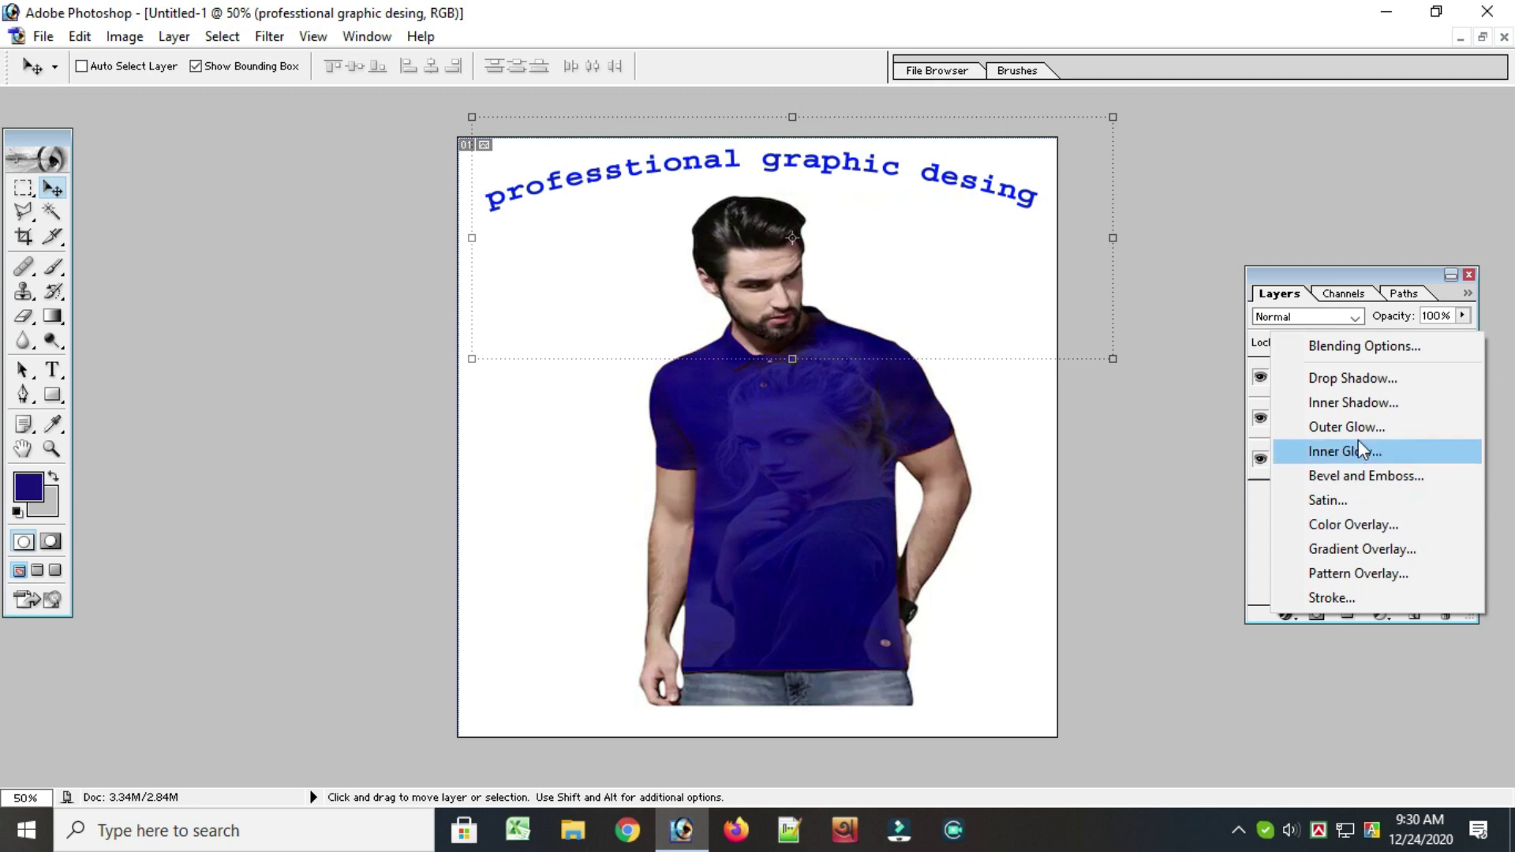
{"action": "left_click", "coordinate": [1353, 379]}
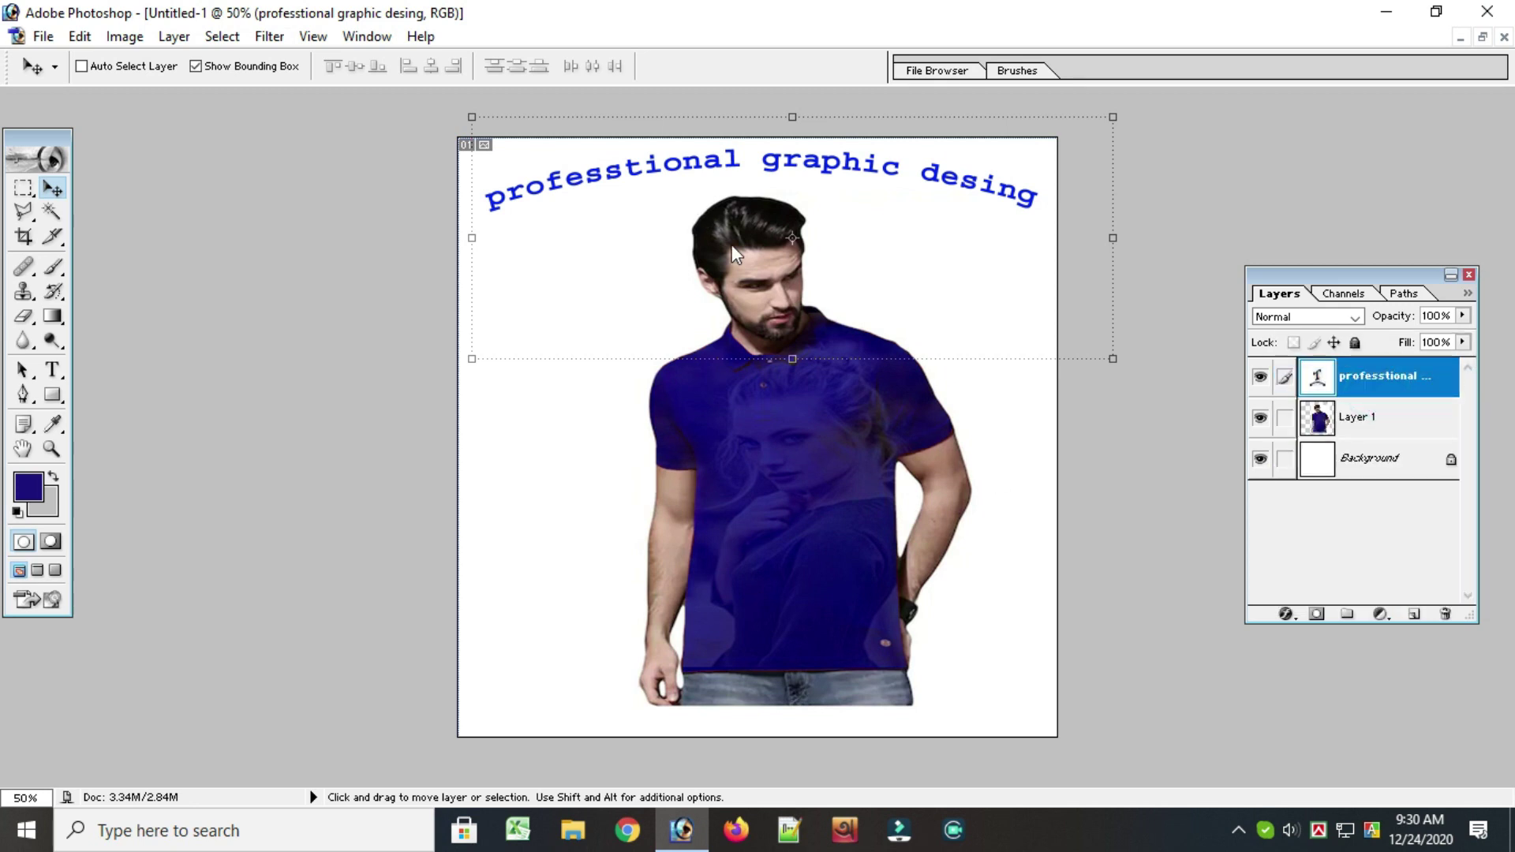
{"action": "left_click_drag", "start_coordinate": [731, 125], "coordinate": [865, 364]}
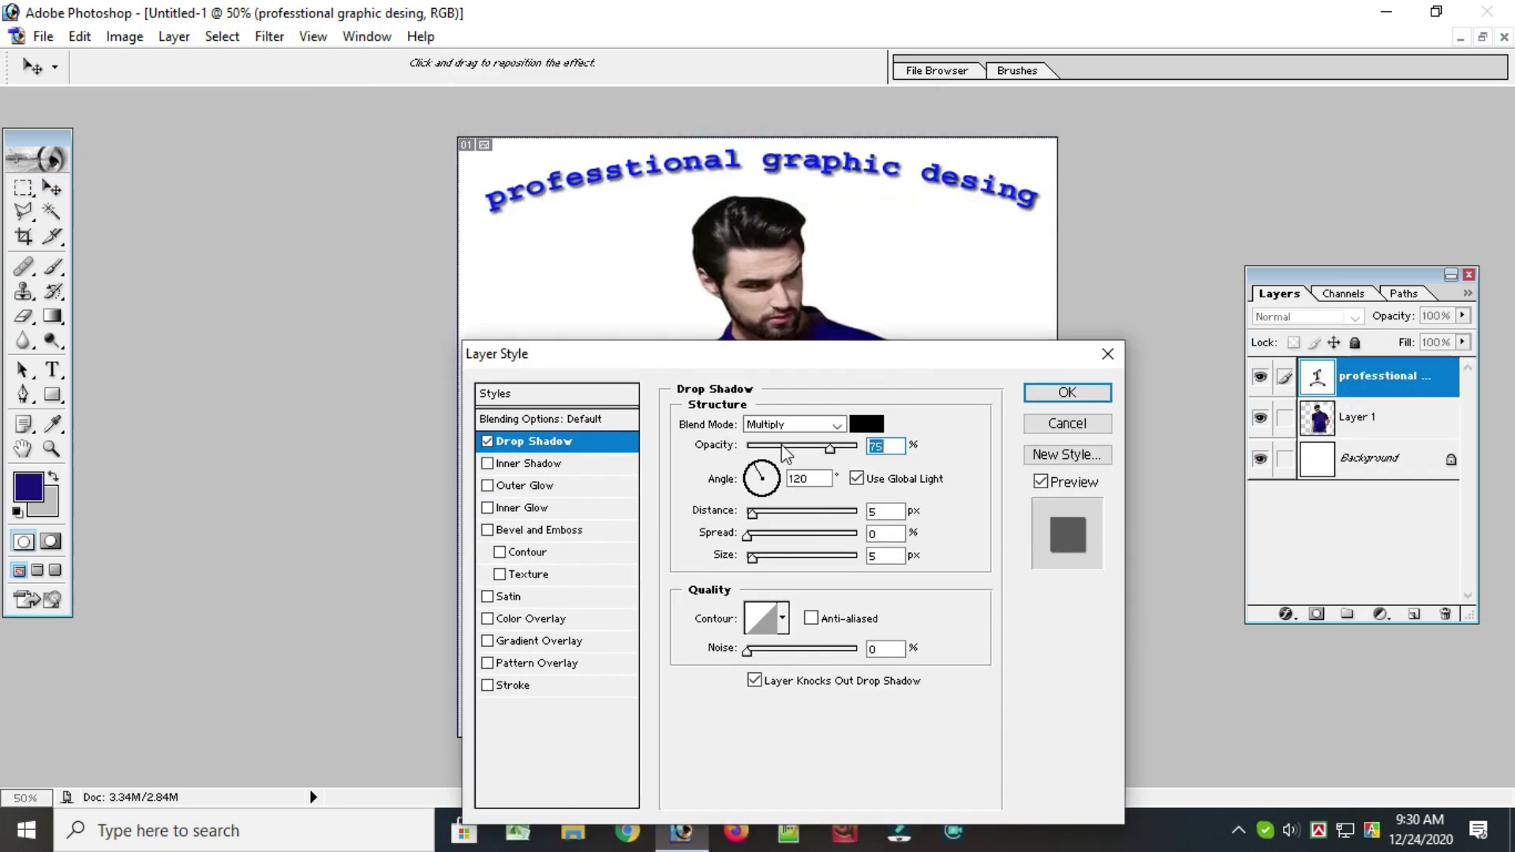
{"action": "left_click_drag", "start_coordinate": [838, 454], "coordinate": [858, 448]}
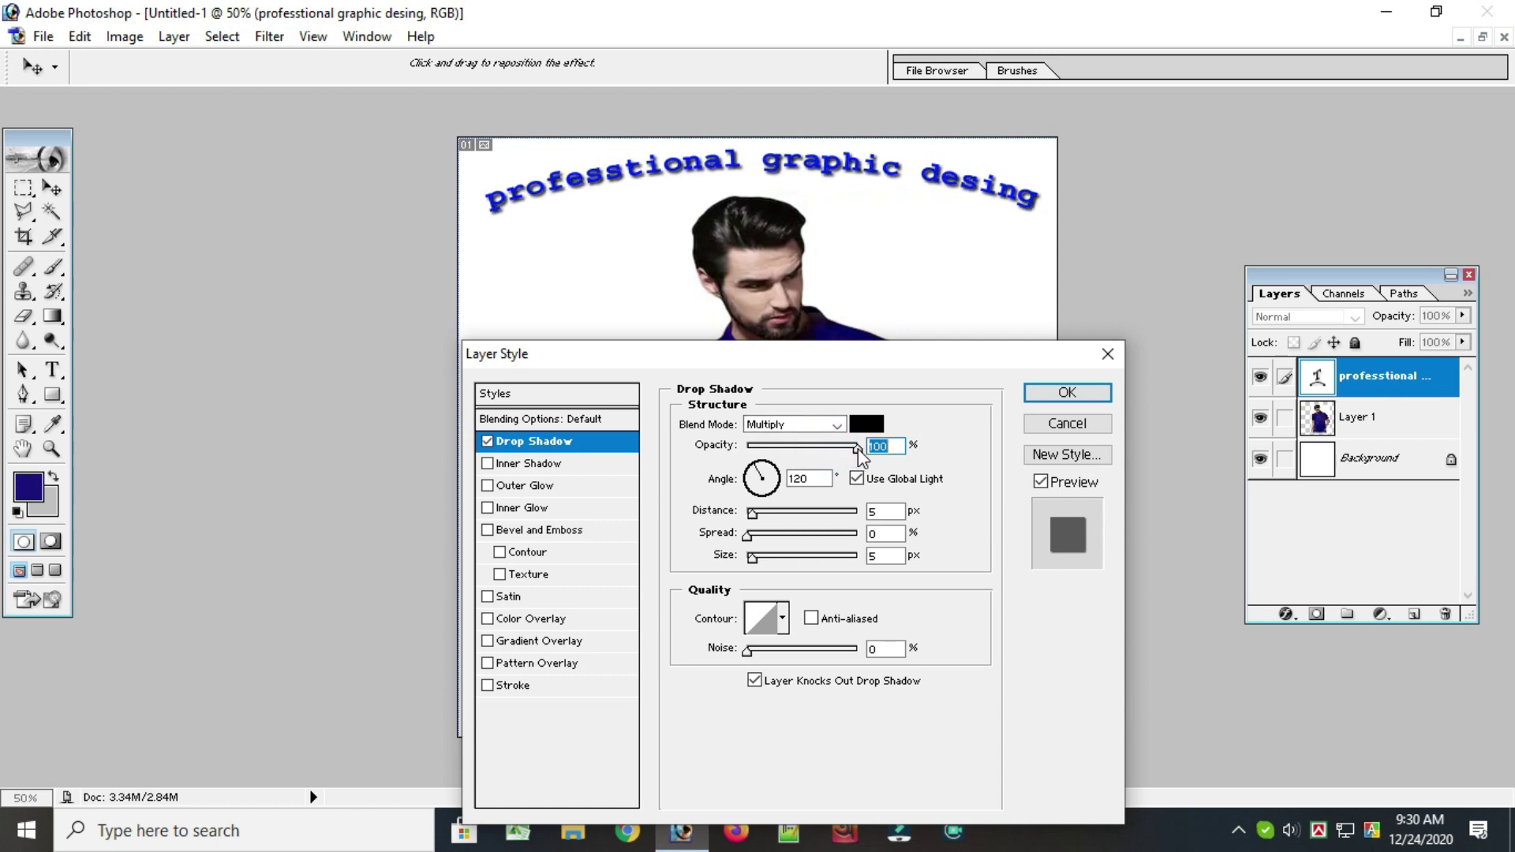
{"action": "left_click_drag", "start_coordinate": [798, 513], "coordinate": [754, 558]}
- Try the Dissolve blend mode and a bright red color for the heading's drop shadow
{"action": "left_click", "coordinate": [790, 425]}
{"action": "left_click", "coordinate": [791, 471]}
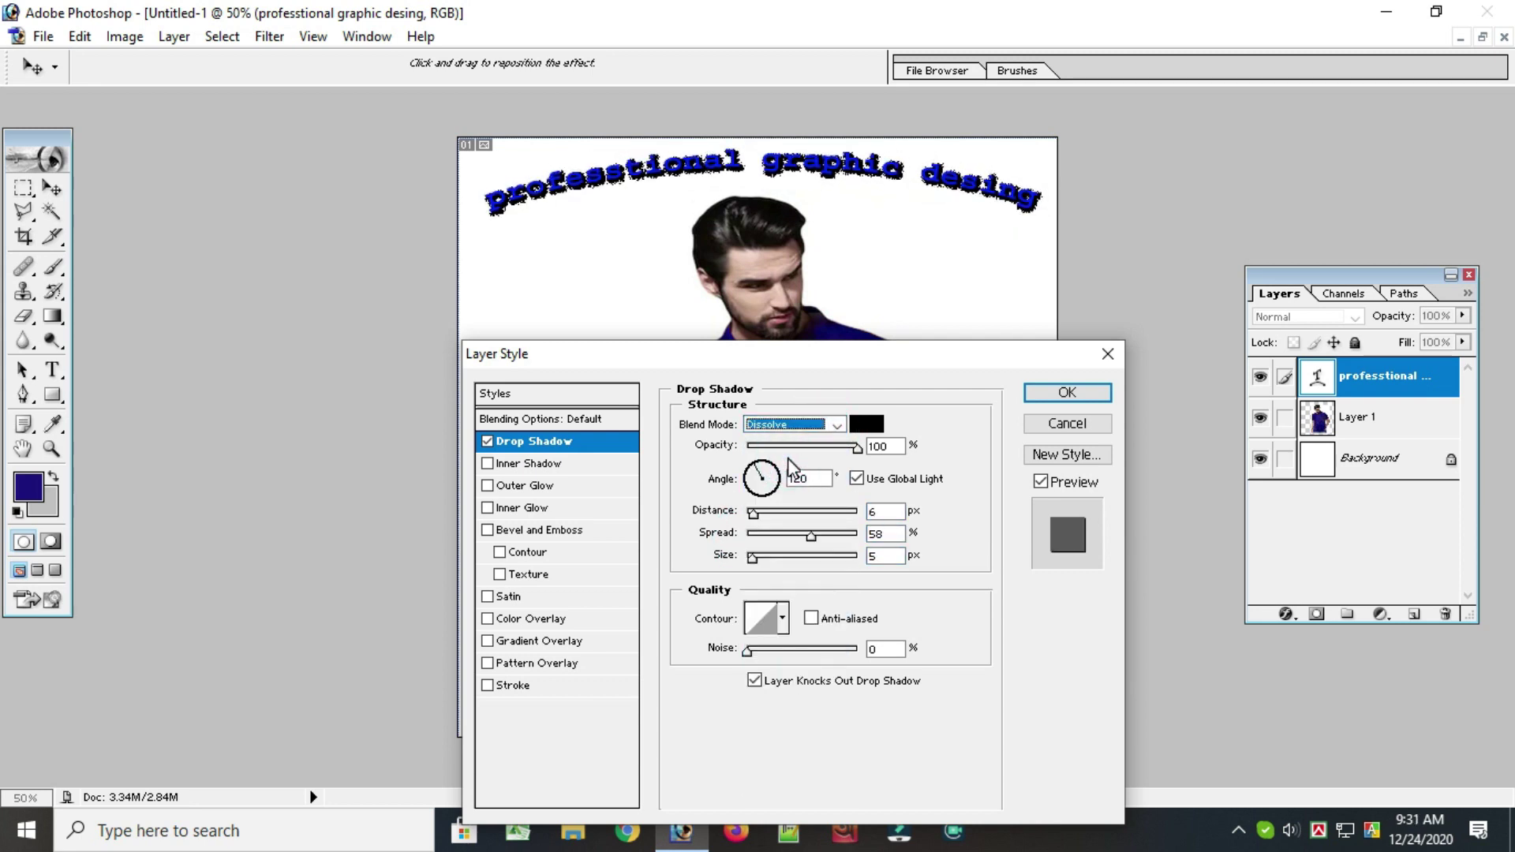
{"action": "left_click", "coordinate": [867, 424]}
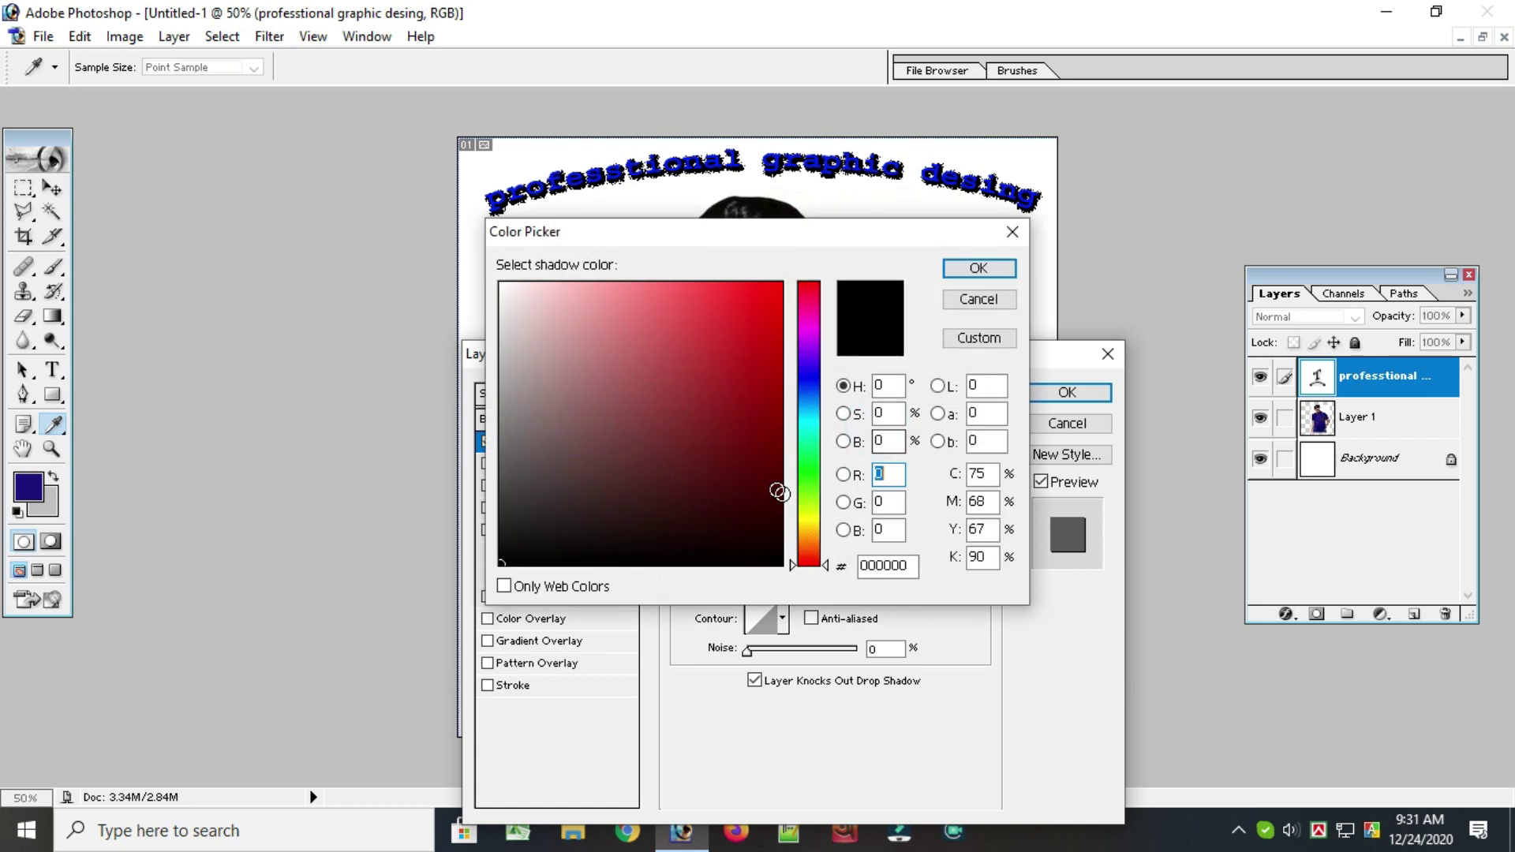
{"action": "left_click", "coordinate": [783, 284]}
{"action": "left_click", "coordinate": [979, 269]}
{"action": "mouse_move", "coordinate": [748, 650]}
{"action": "left_mouse_down"}
{"action": "mouse_move", "coordinate": [816, 669]}
{"action": "mouse_move", "coordinate": [722, 649]}
{"action": "left_mouse_up"}
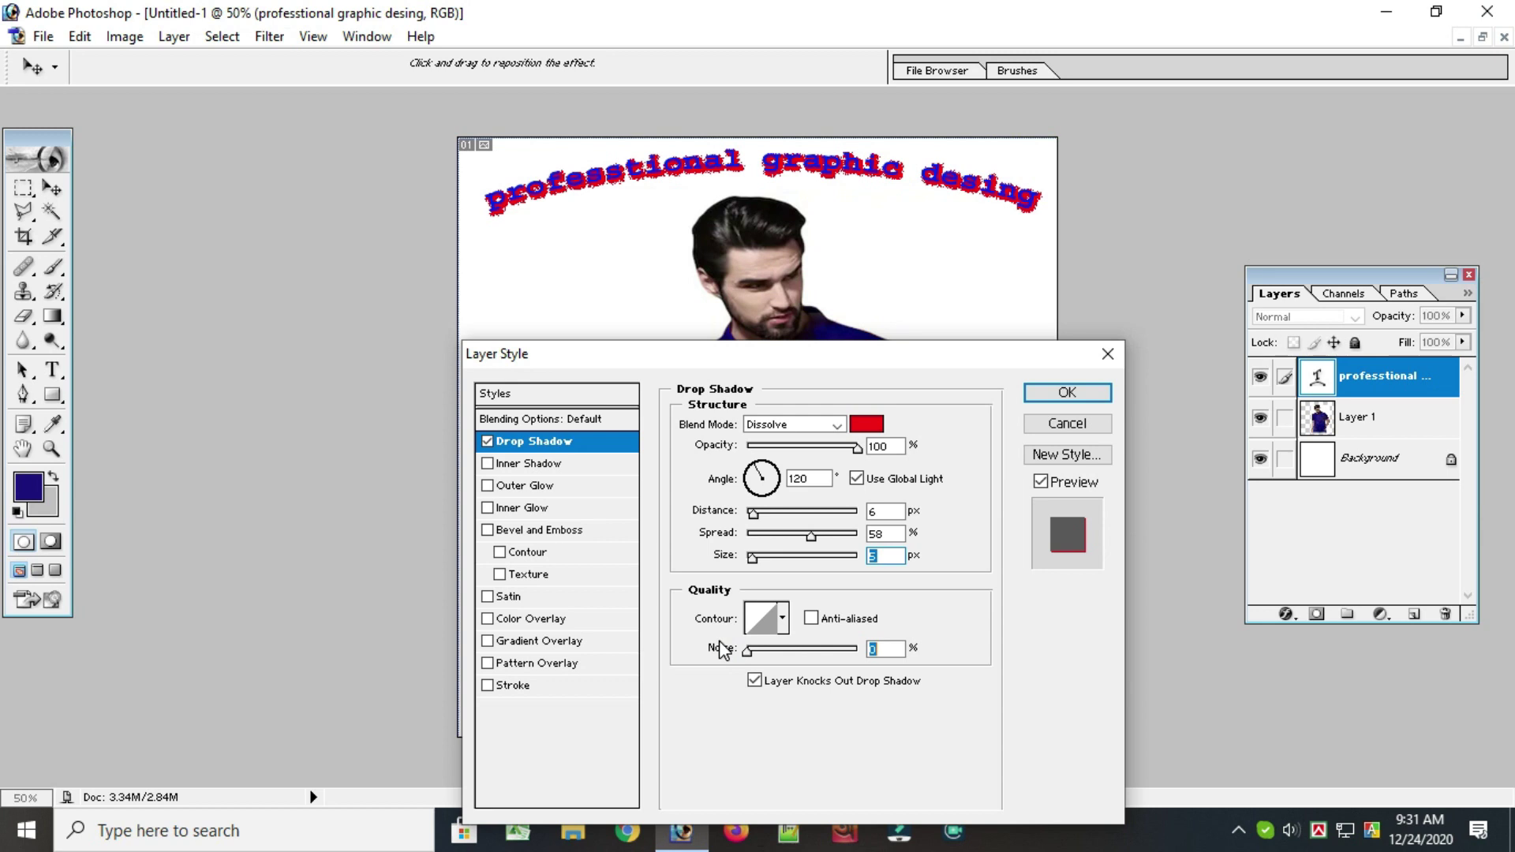
- Set the heading's drop shadow to Normal blend mode and its color to black
{"action": "left_click", "coordinate": [834, 424]}
{"action": "left_click", "coordinate": [813, 439]}
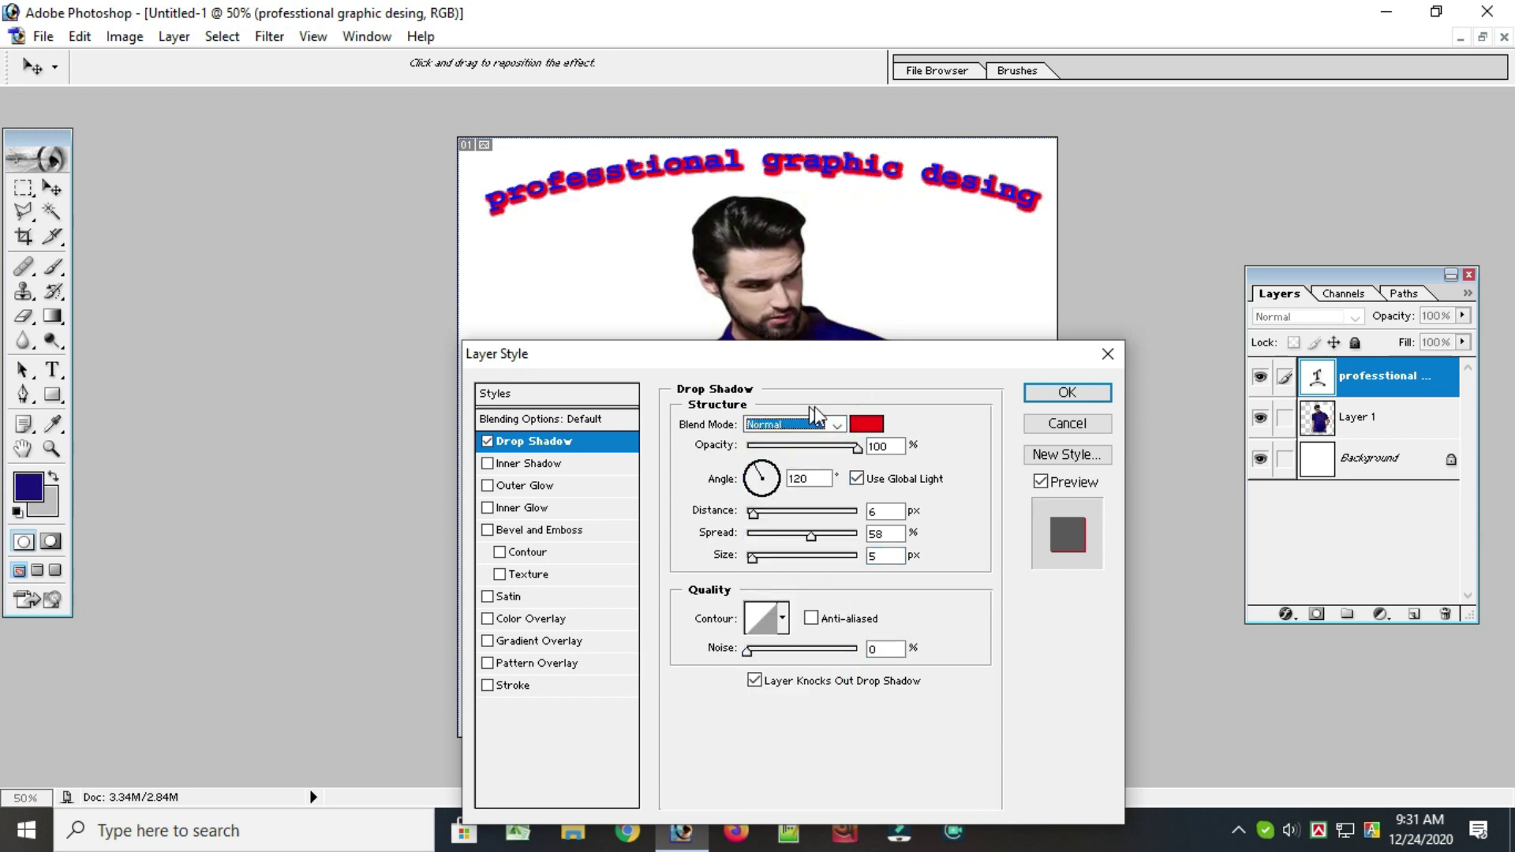
{"action": "left_click", "coordinate": [866, 424]}
{"action": "left_click", "coordinate": [550, 537]}
{"action": "left_click_drag", "start_coordinate": [499, 525], "coordinate": [500, 565]}
{"action": "left_click", "coordinate": [978, 269]}
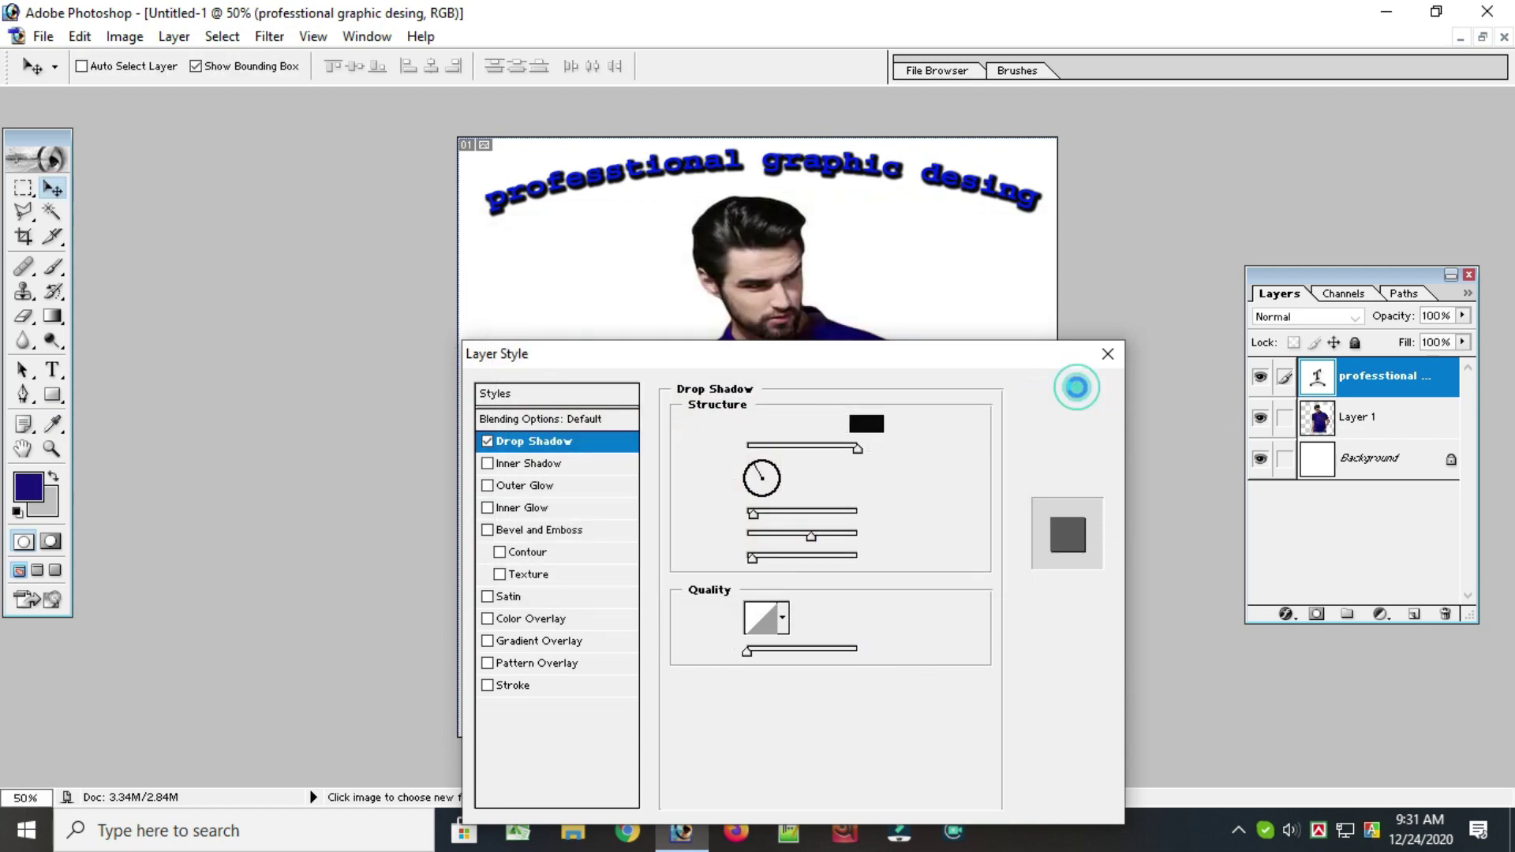